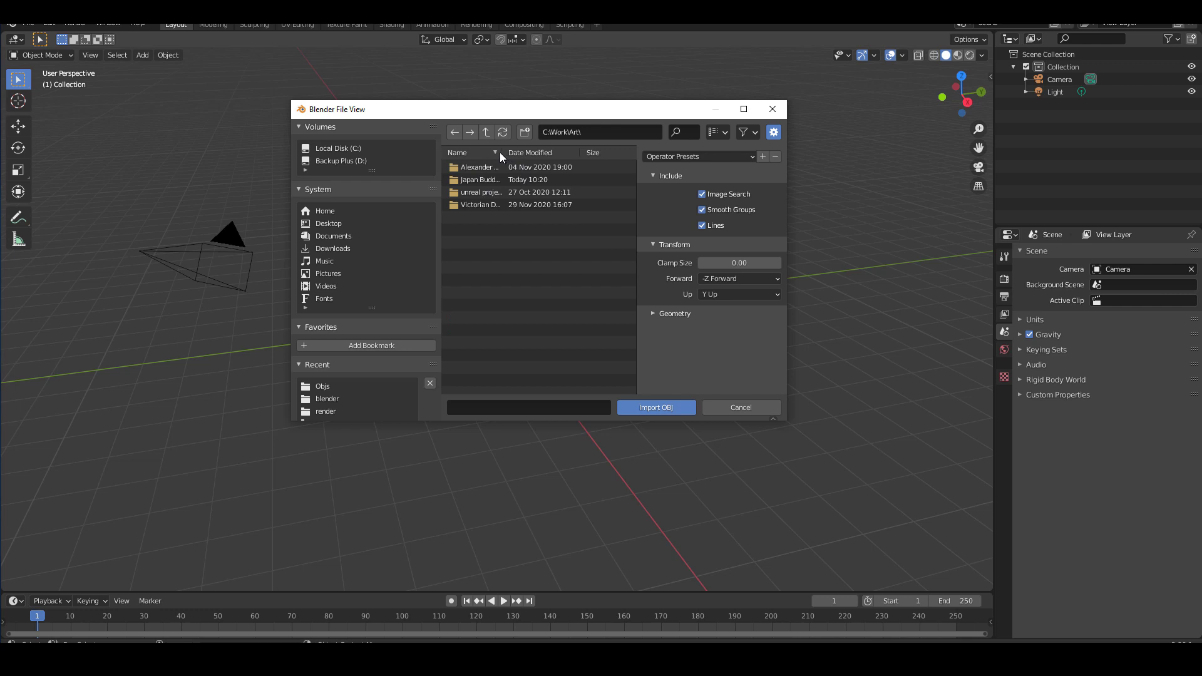
left_click(500, 152)
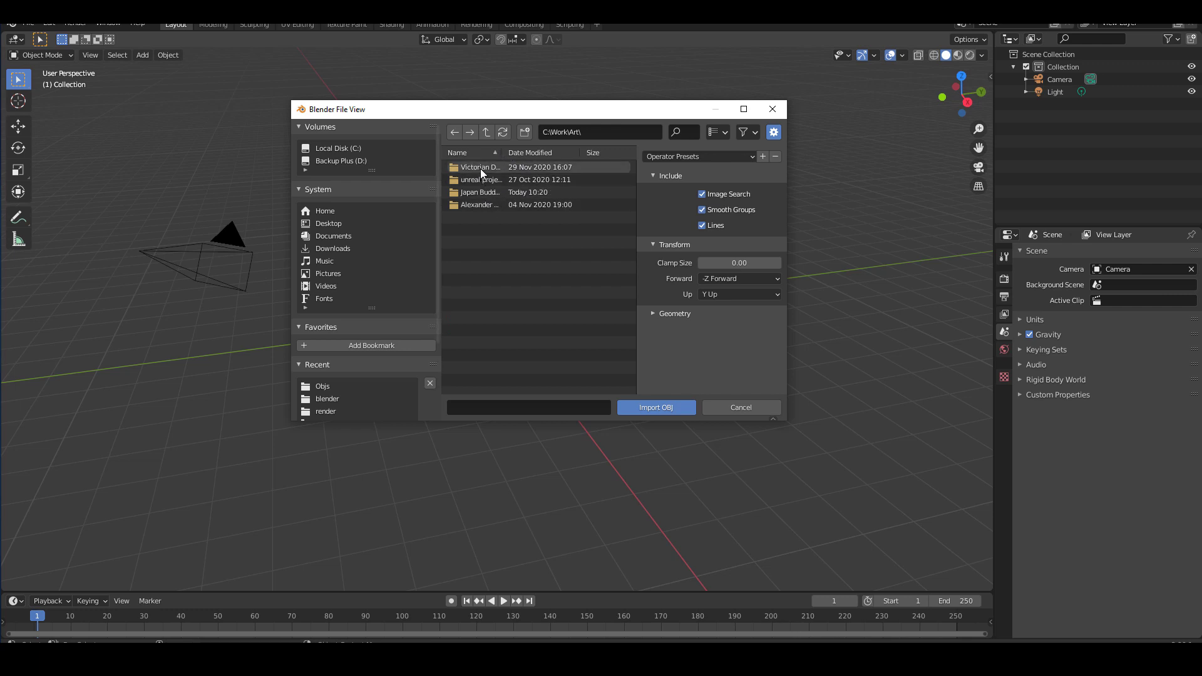
double_click(481, 166)
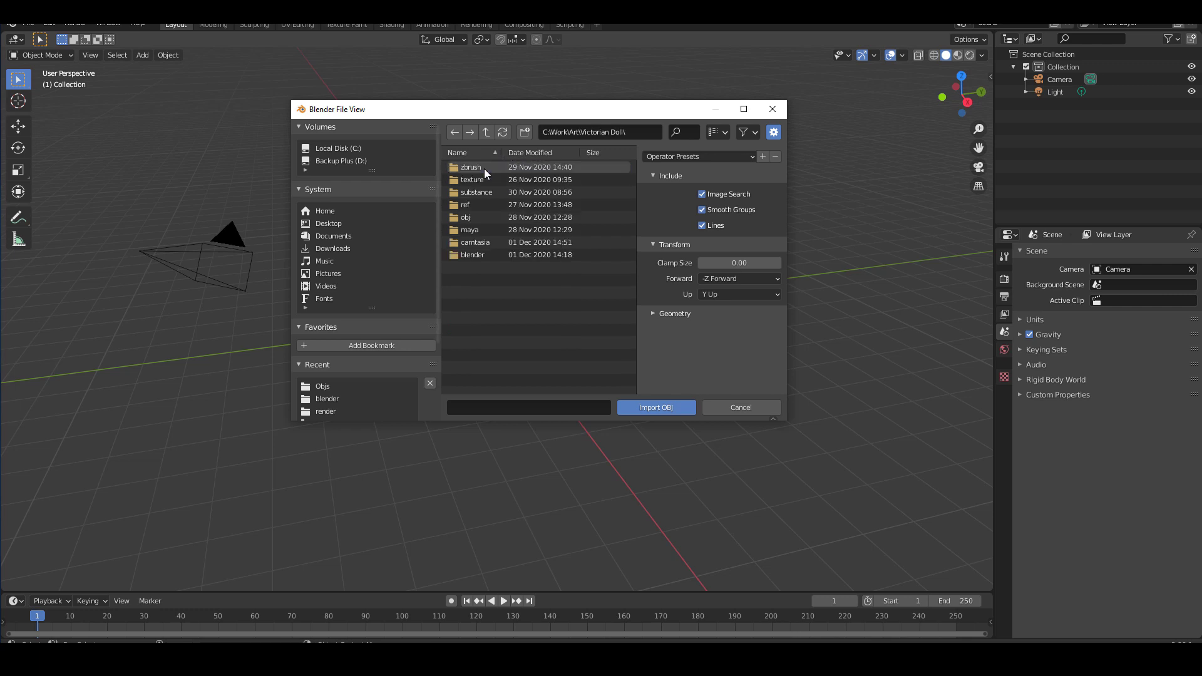
left_click(479, 216)
double_click(480, 217)
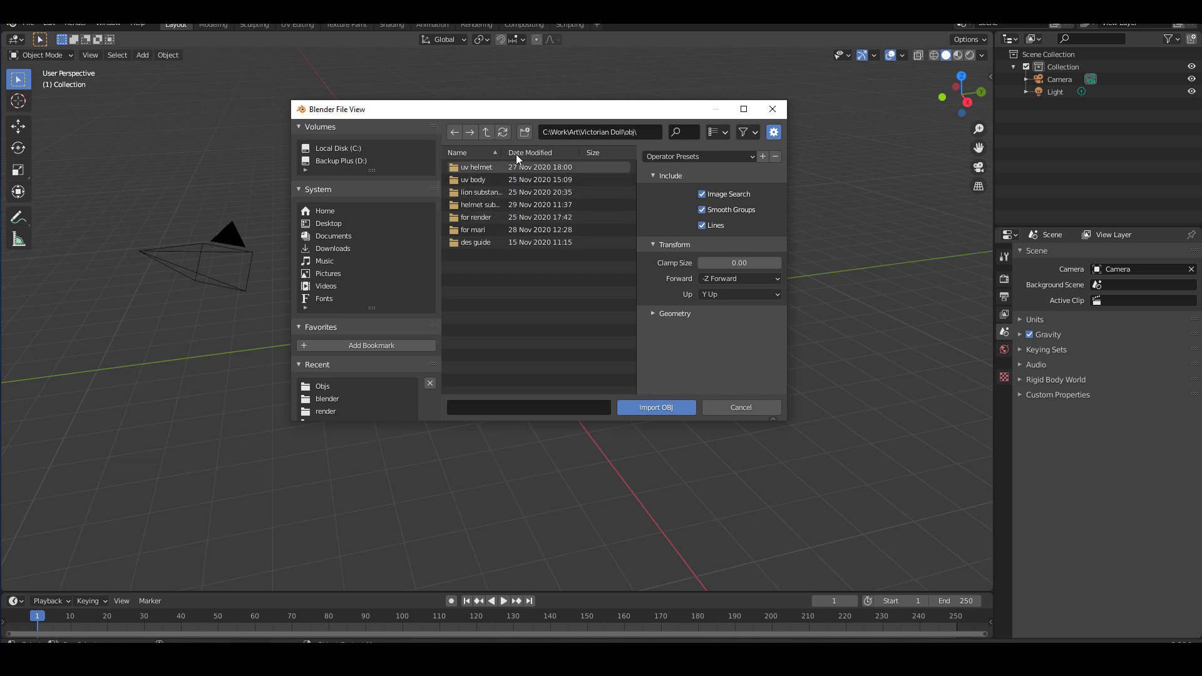
left_click(486, 132)
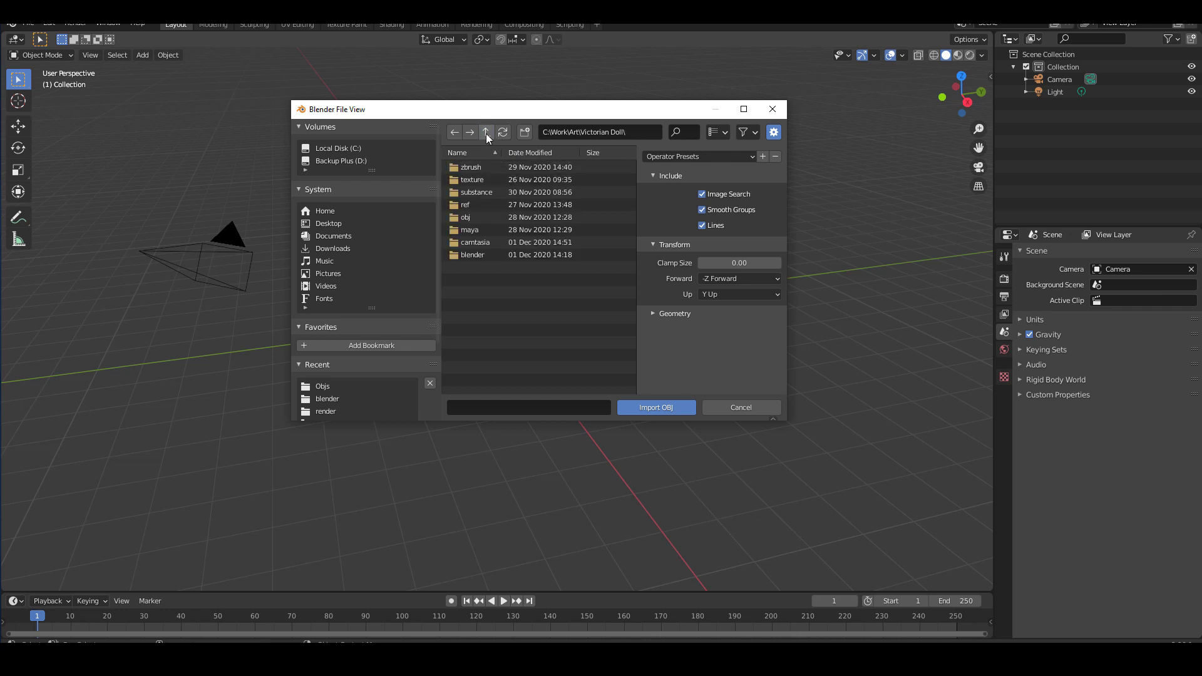
left_click(485, 132)
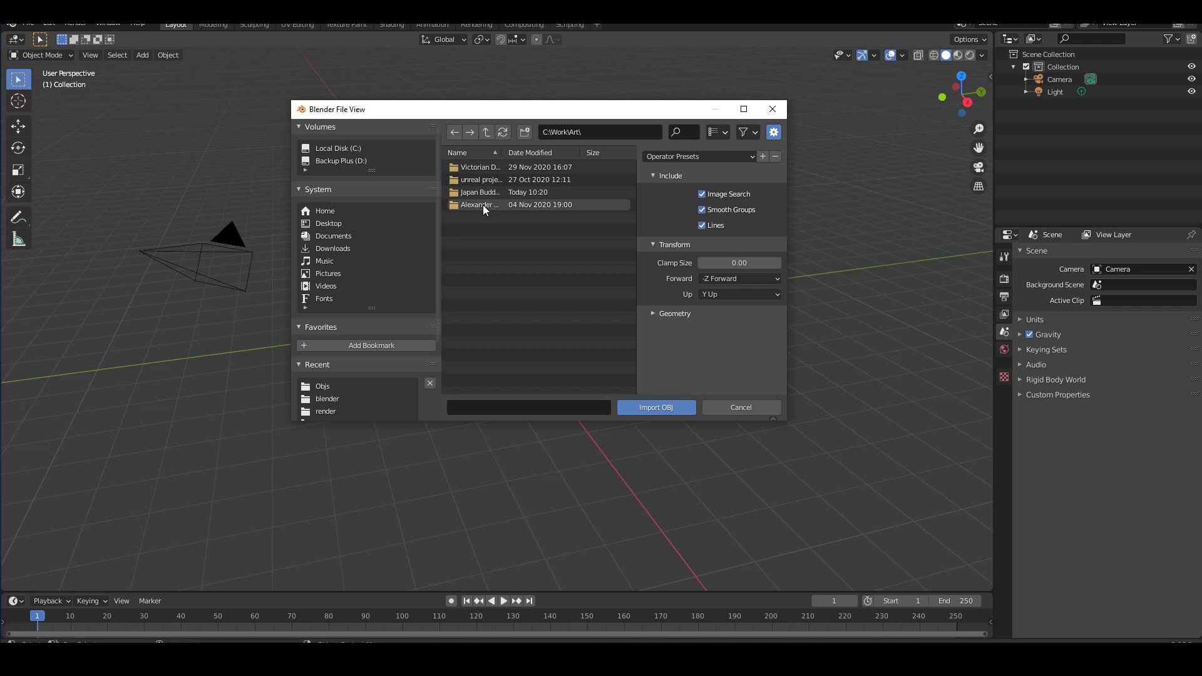
Import base_buddha.obj from the Objs folder of the Japan Buddha Scene project
double_click(482, 194)
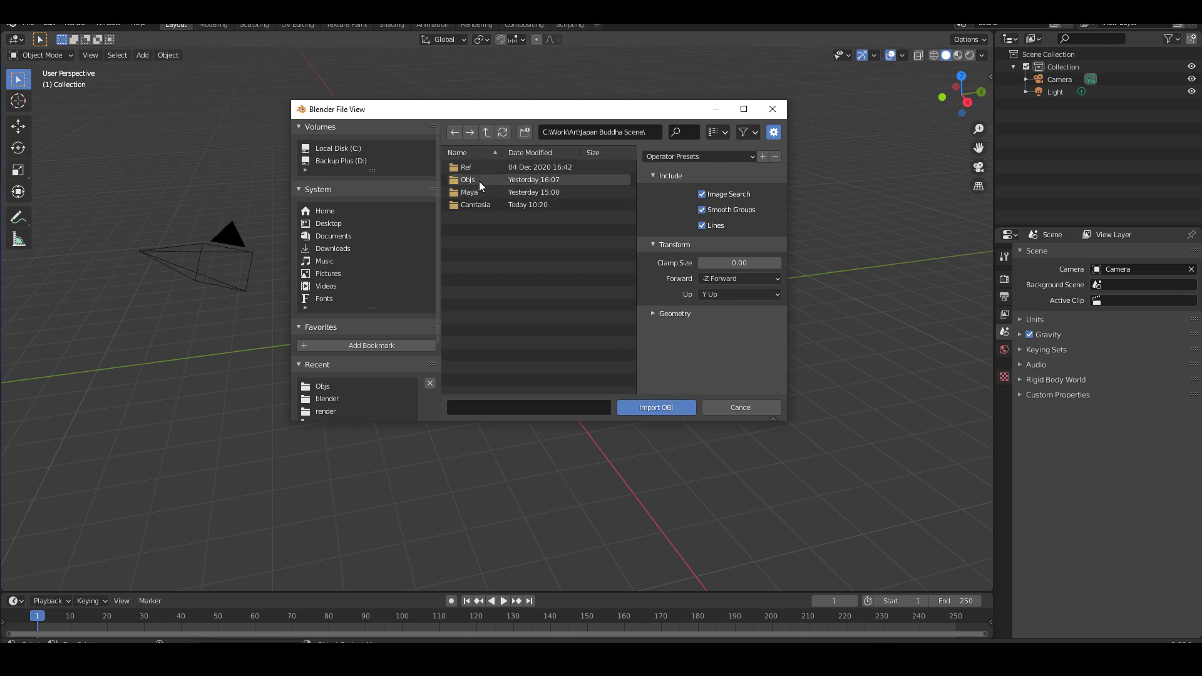
double_click(480, 180)
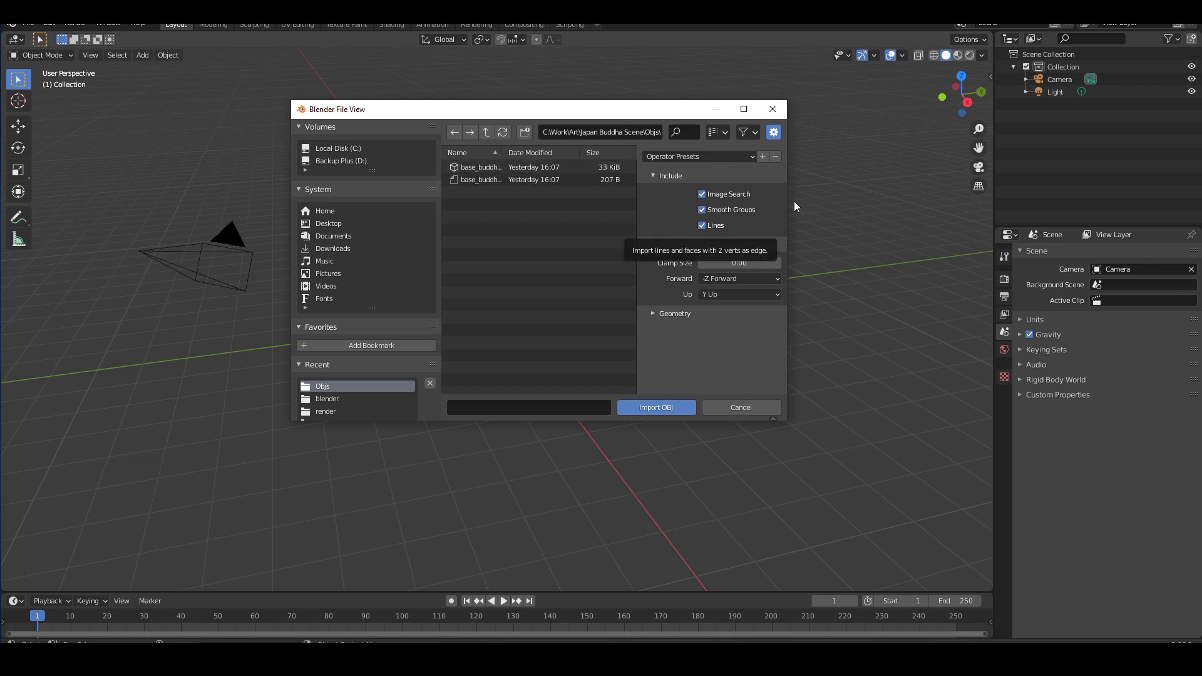
left_click_drag(787, 200, 940, 200)
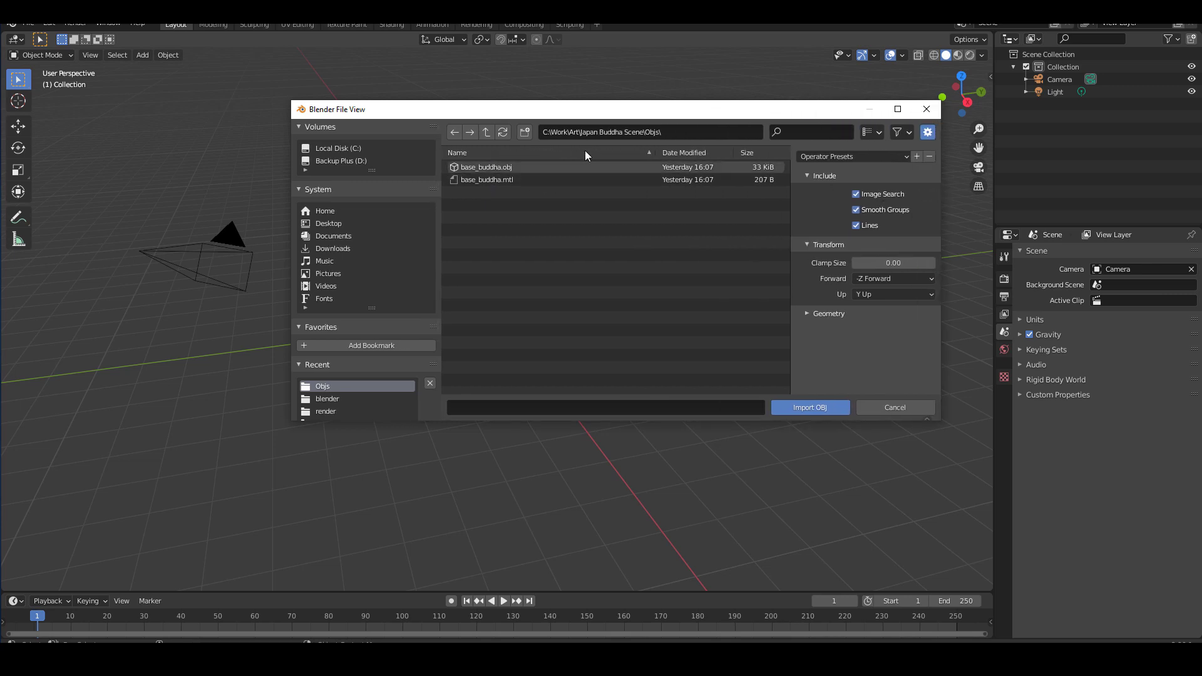
left_click(505, 167)
left_click(823, 406)
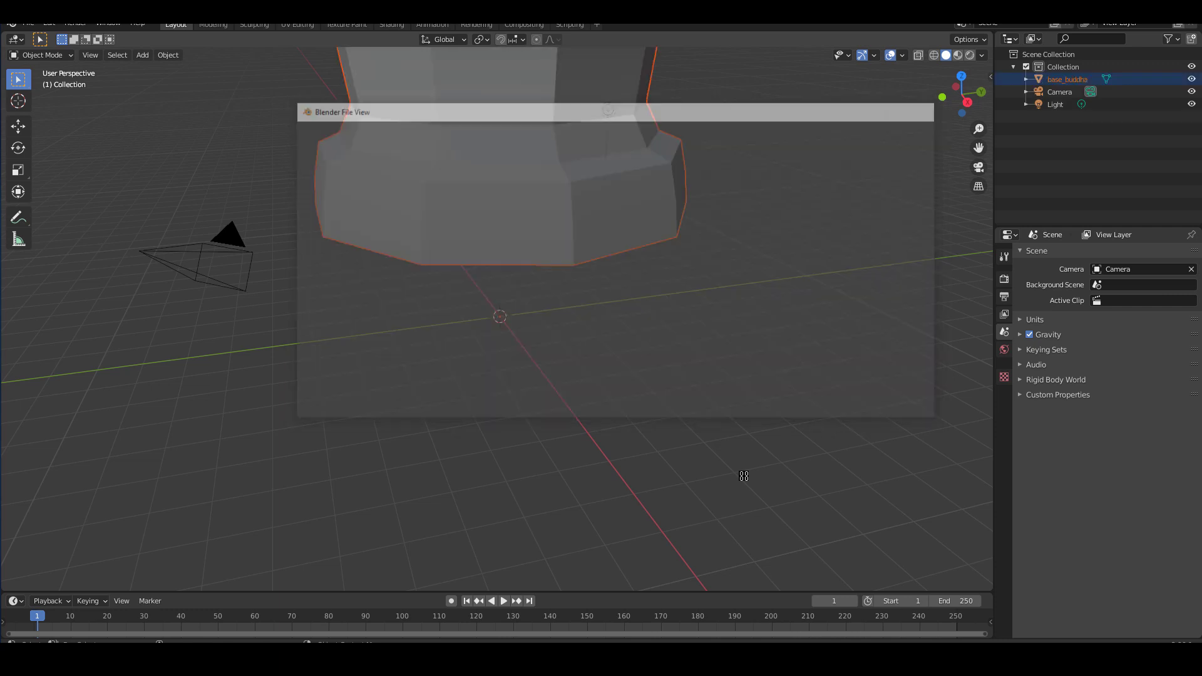
Select the imported base_buddha object, switch to the Sculpting workspace and frame the whole figure
scroll(644, 352, "down", 4)
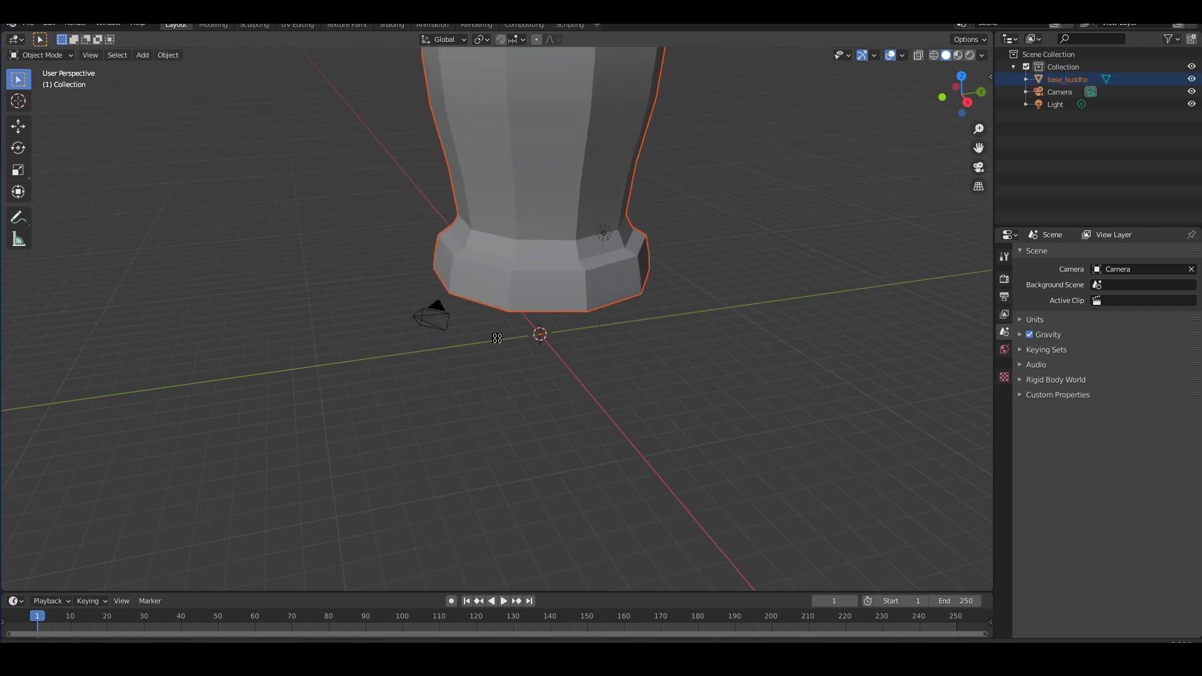
middle_click_drag(539, 333, 571, 377)
scroll(719, 368, "down", 3)
middle_click_drag(719, 368, 649, 326)
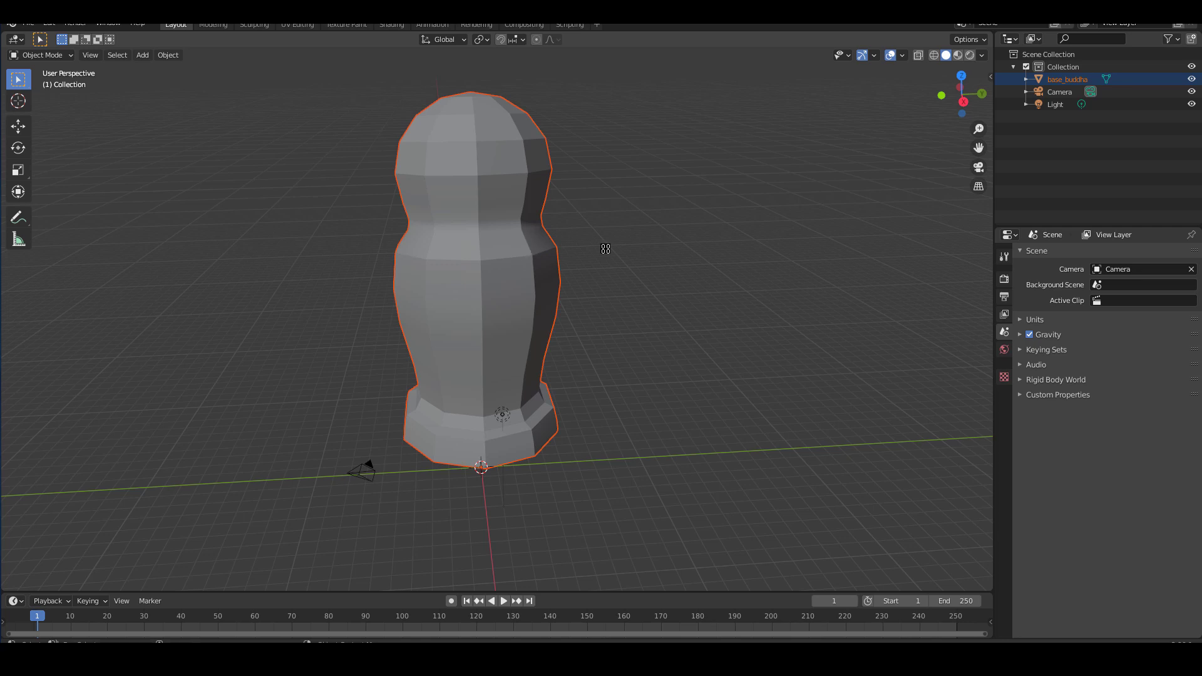
left_click(1064, 80)
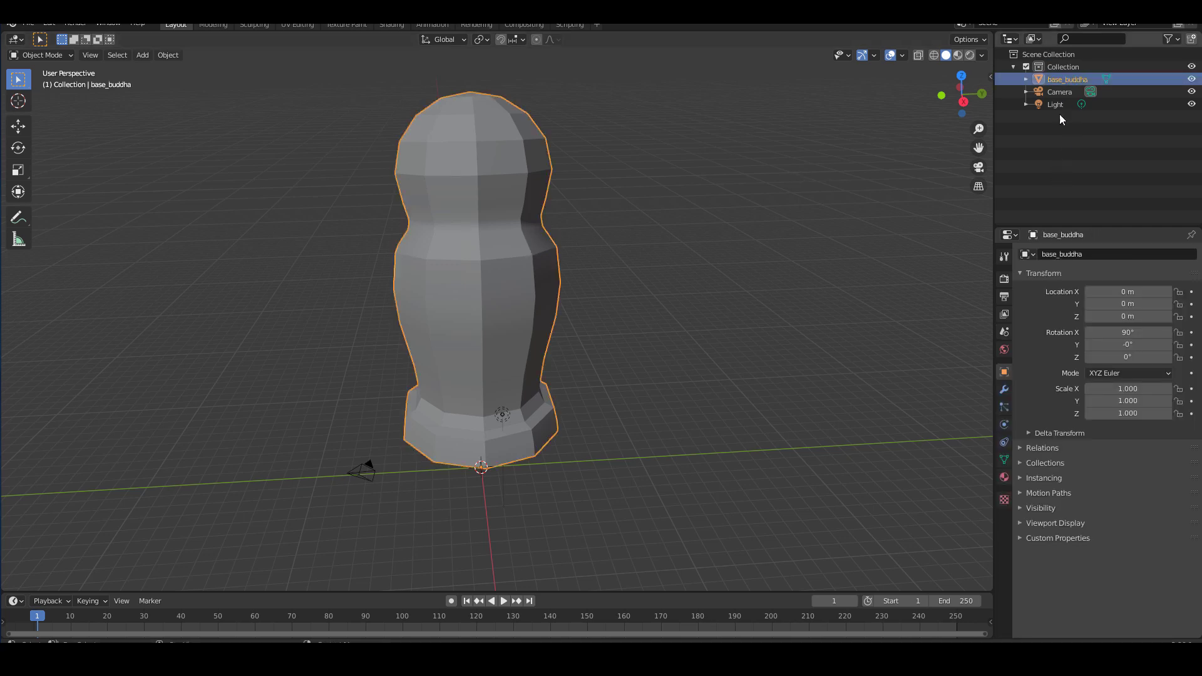
middle_click_drag(668, 255, 595, 216)
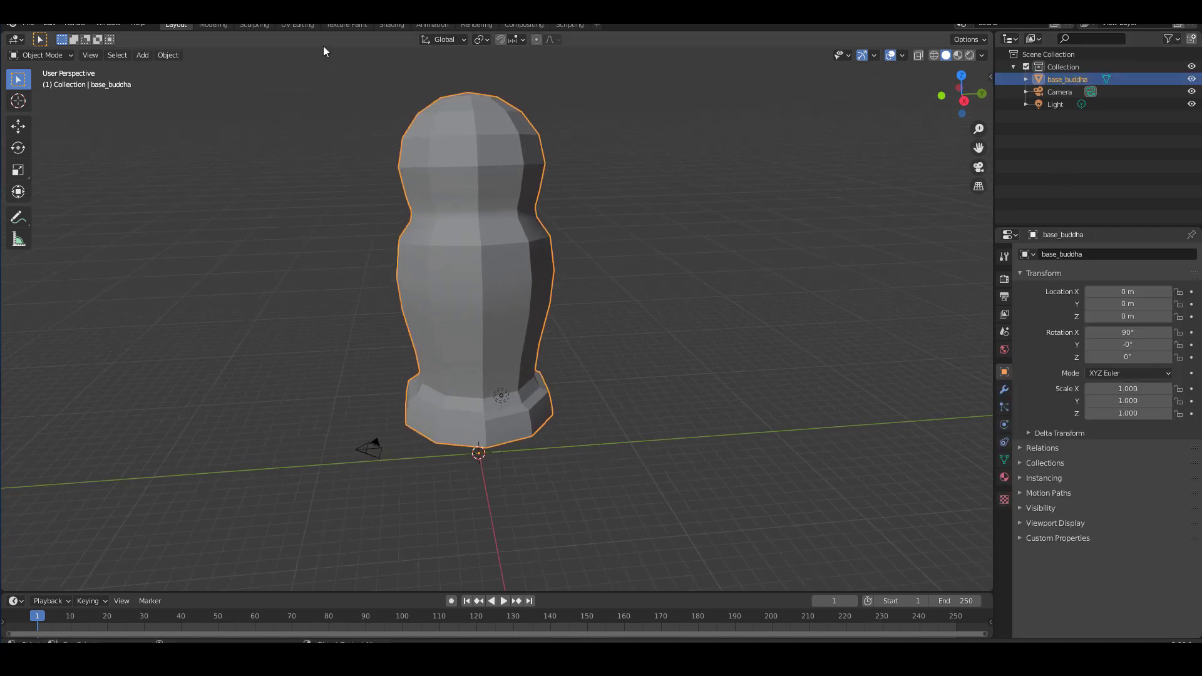
left_click(261, 24)
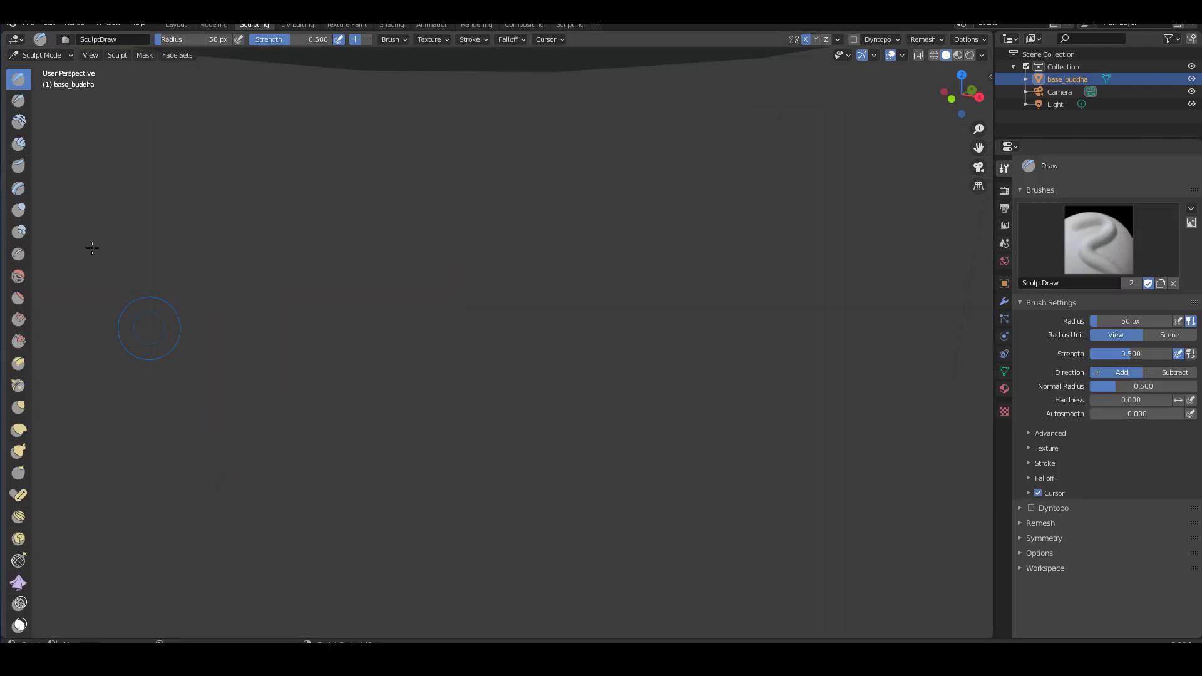
scroll(456, 209, "down", 6)
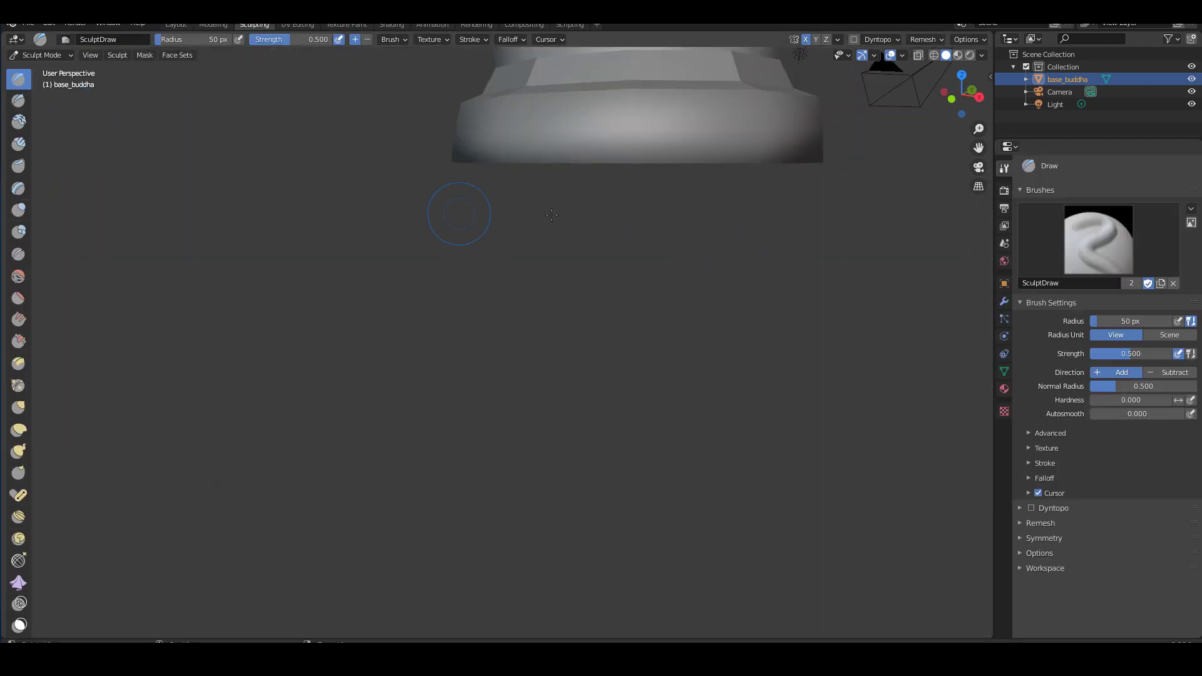
scroll(626, 276, "down", 3)
scroll(705, 250, "up", 4)
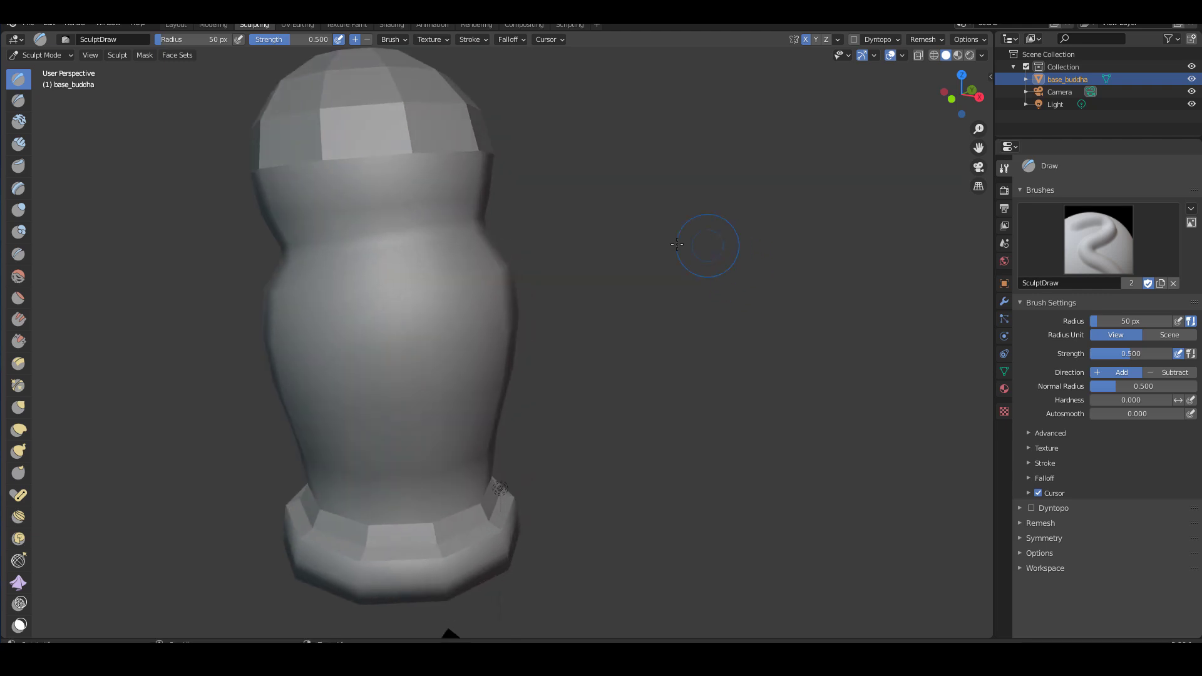
middle_click_drag(660, 265, 760, 259, "shift")
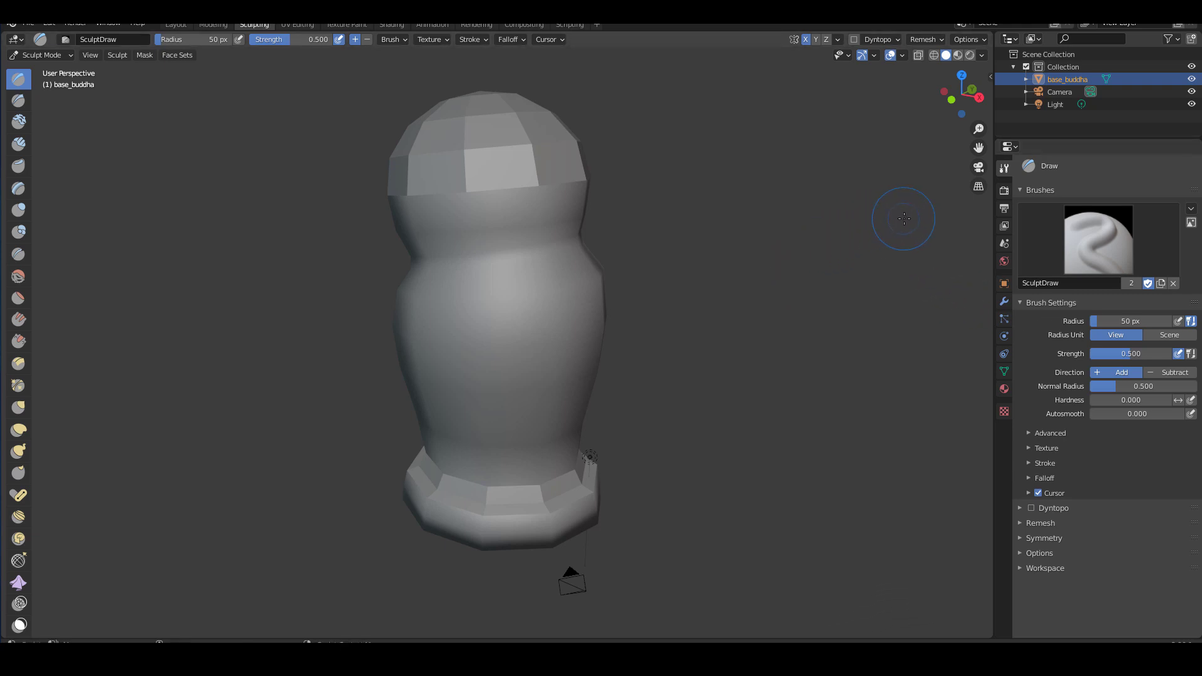
Add a Multiresolution modifier to base_buddha and subdivide it twice
left_click(1004, 301)
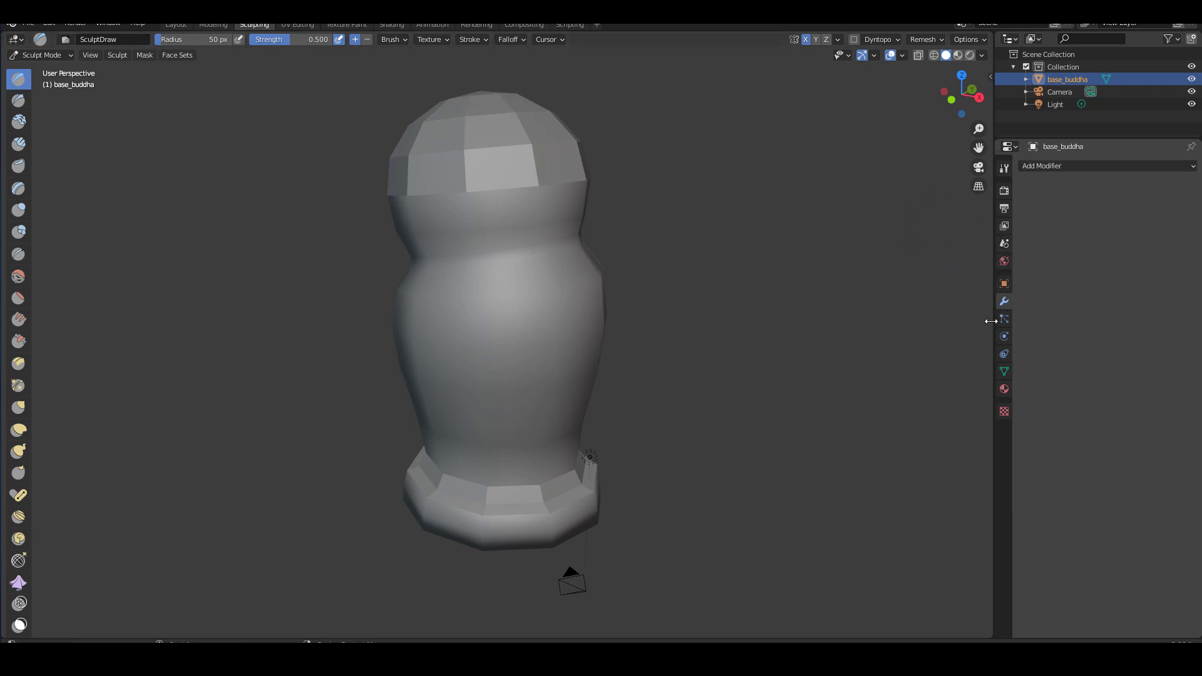
left_click(1062, 167)
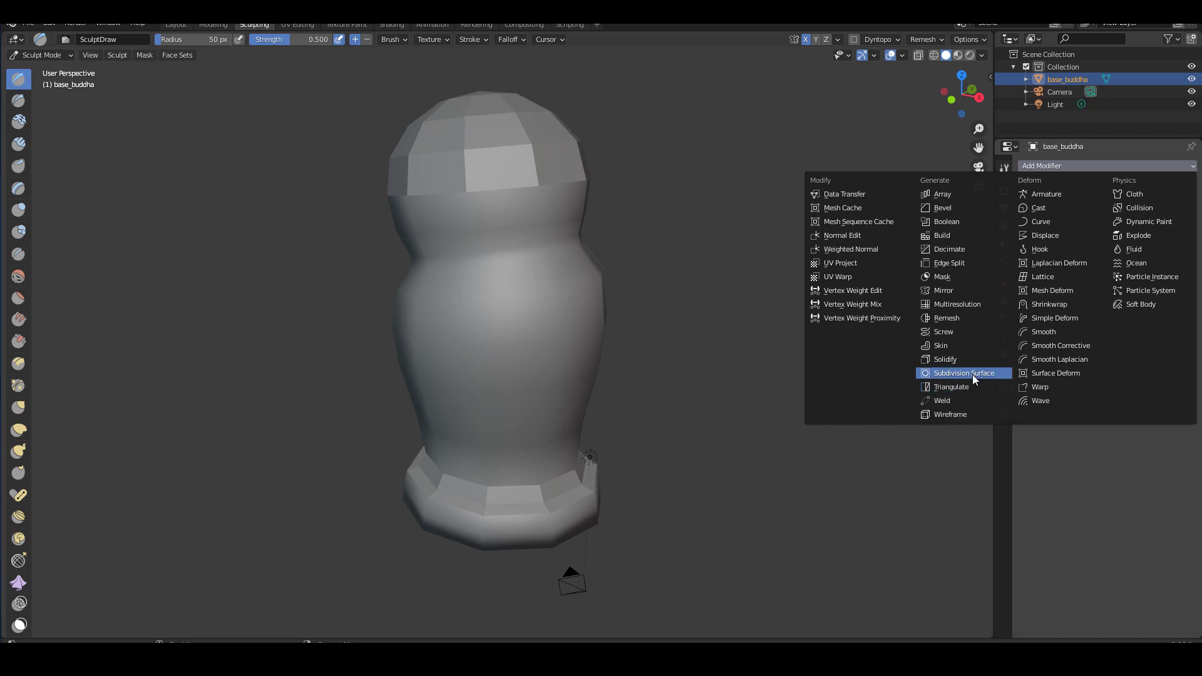
left_click(960, 308)
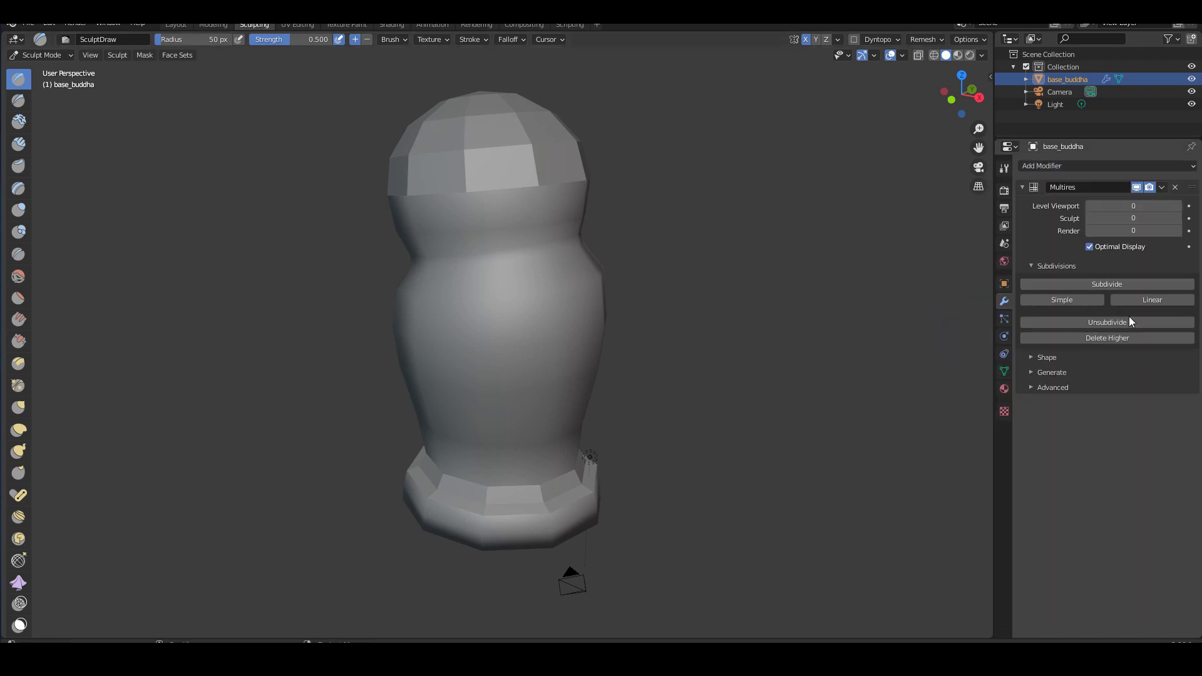
left_click(1105, 286)
left_click(1111, 285)
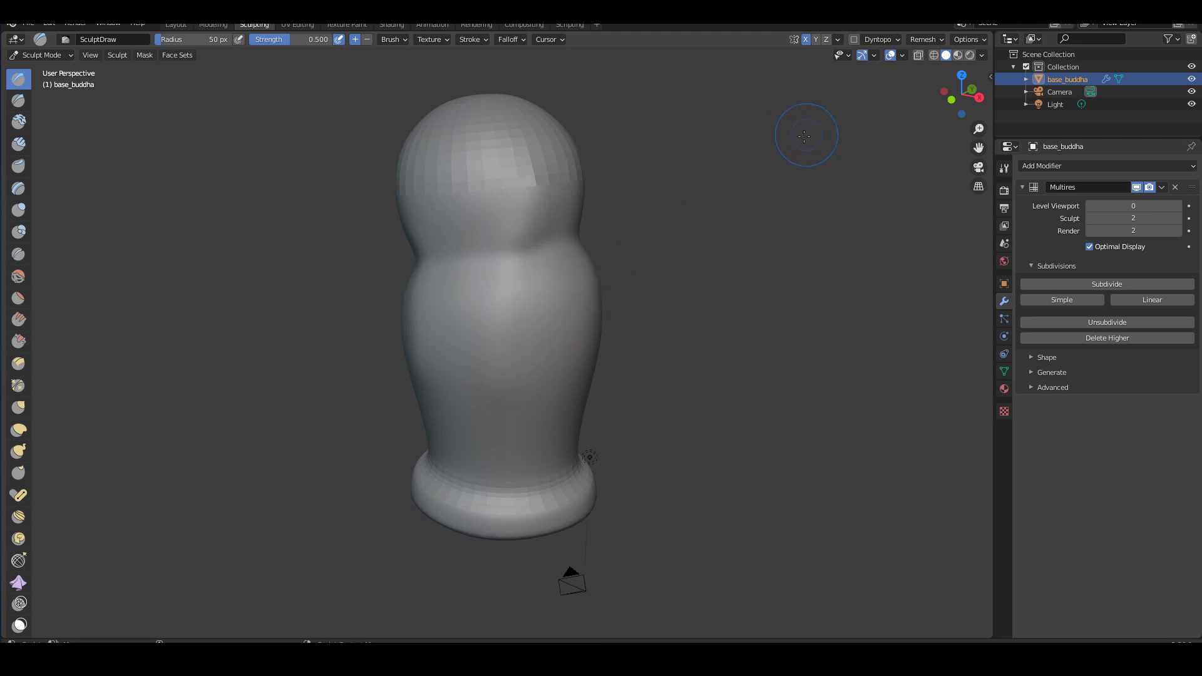
Enable Dyntopo with the Multiresolution modifier still in place and try to add a Subdivision Surface modifier
left_click(854, 39)
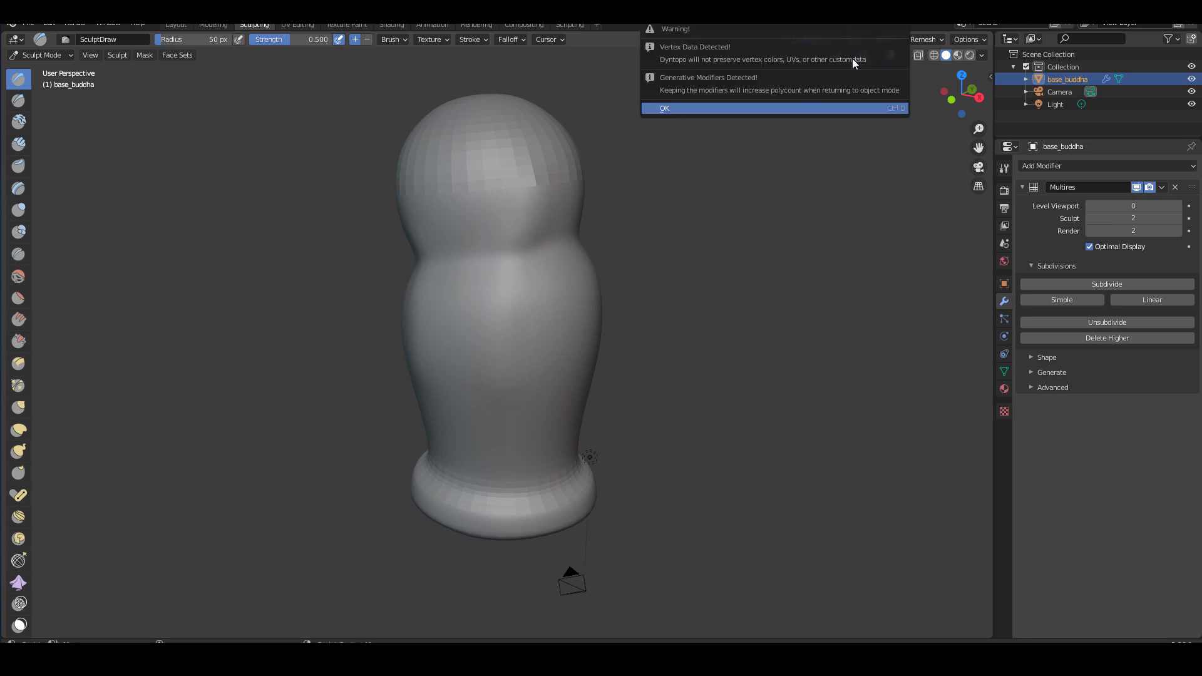
left_click(702, 109)
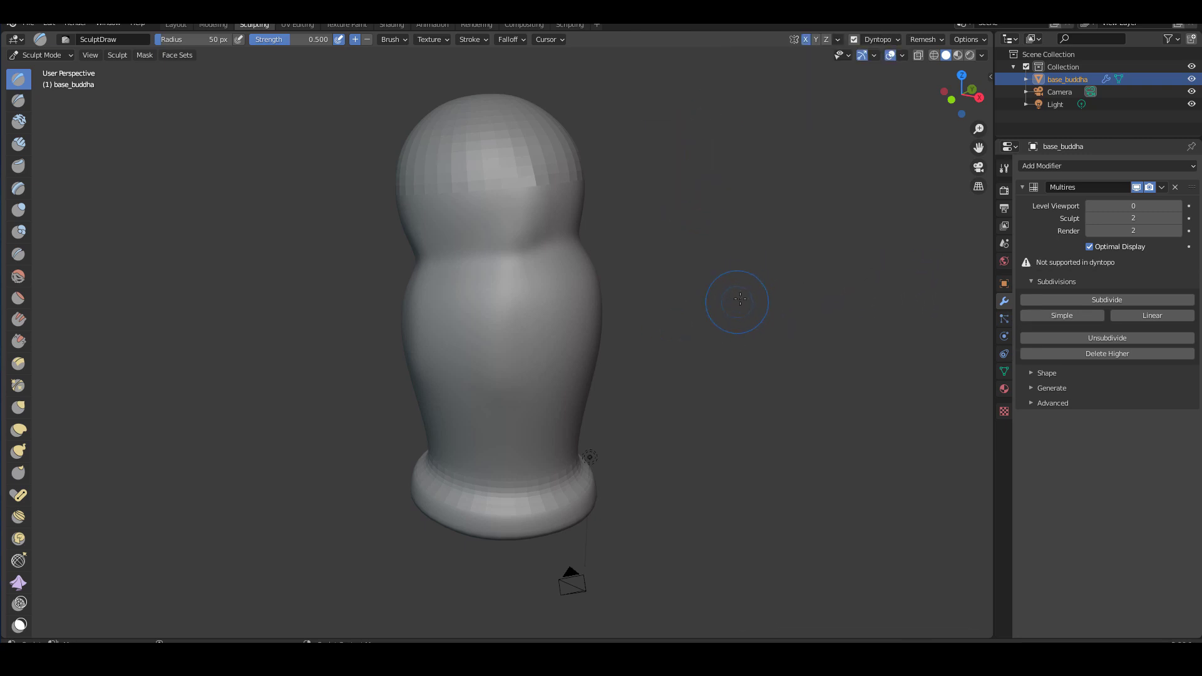
mouse_move(738, 305)
middle_mouse_down()
mouse_move(697, 301)
mouse_move(733, 283)
middle_mouse_up()
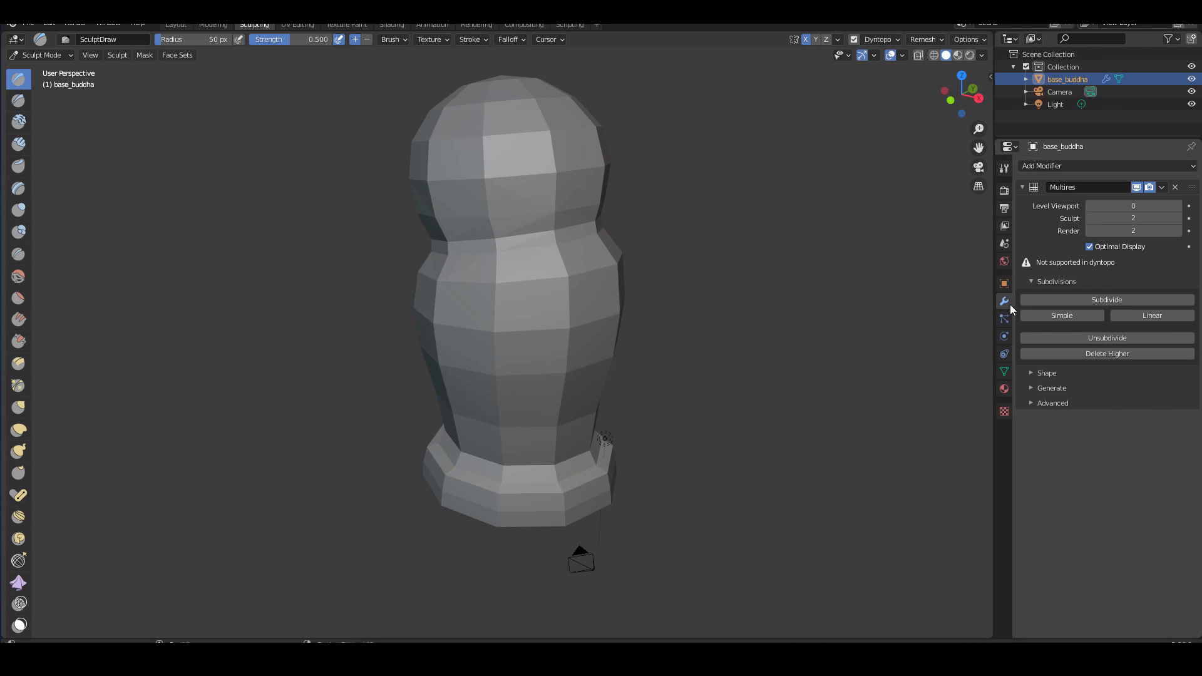
left_click(1091, 165)
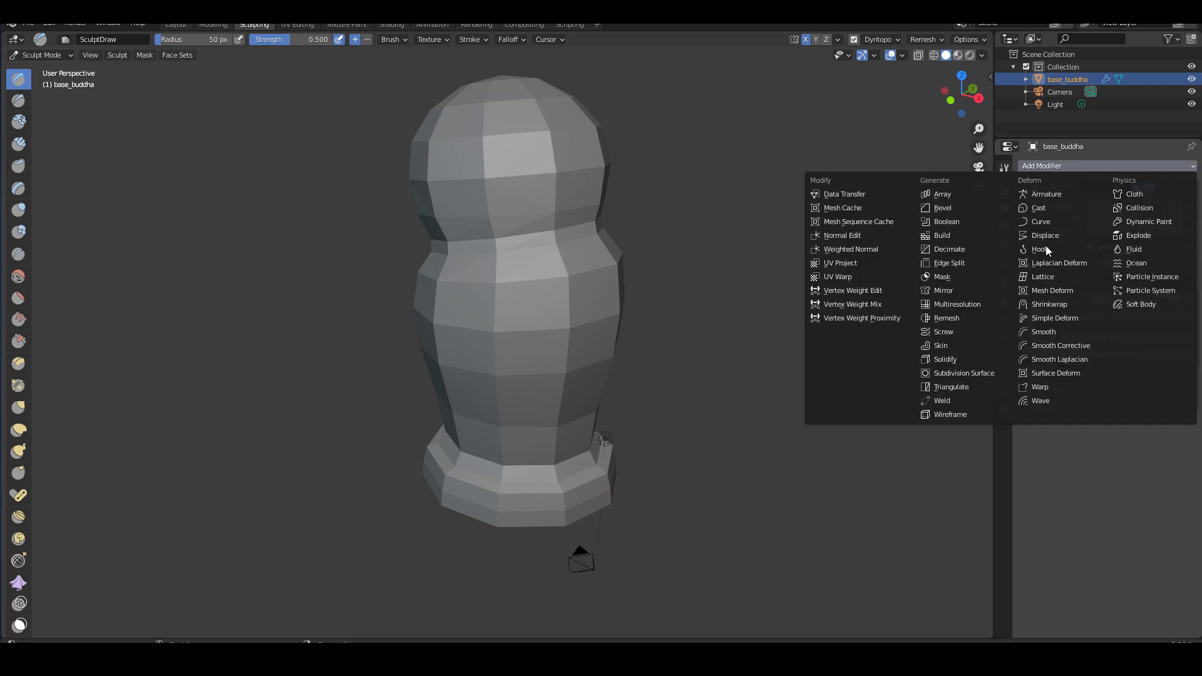
left_click(969, 378)
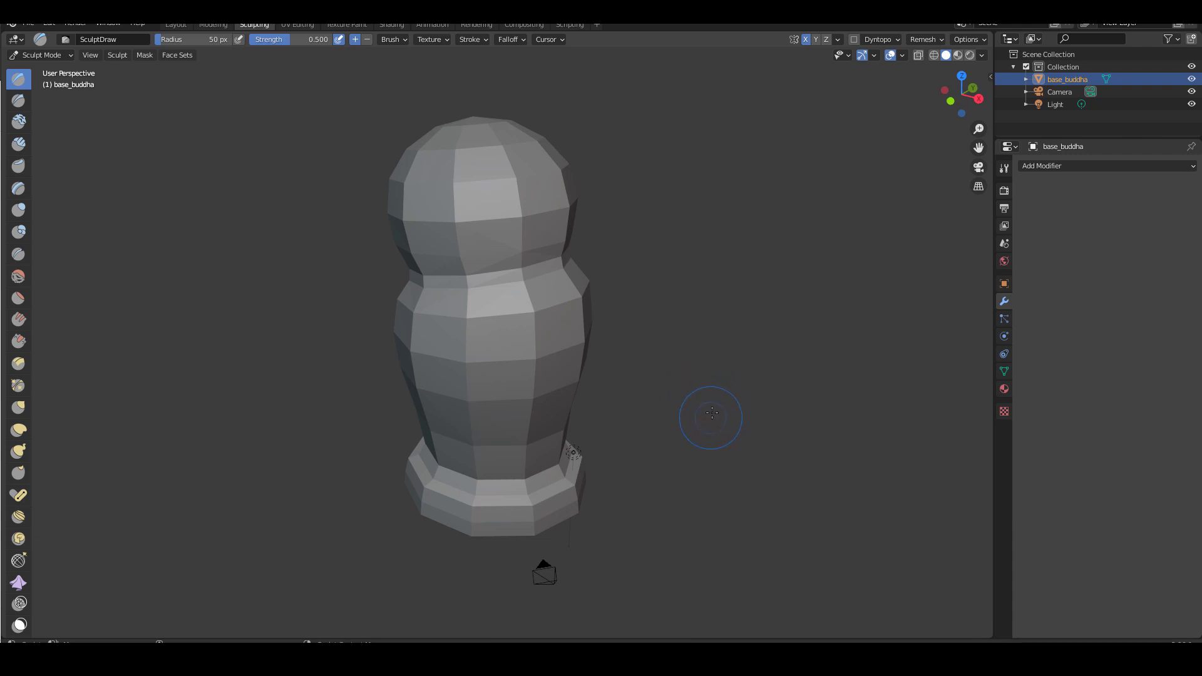
Add a Subdivision Surface modifier to base_buddha, set its viewport level to 3 and apply it
middle_click_drag(710, 393, 832, 352)
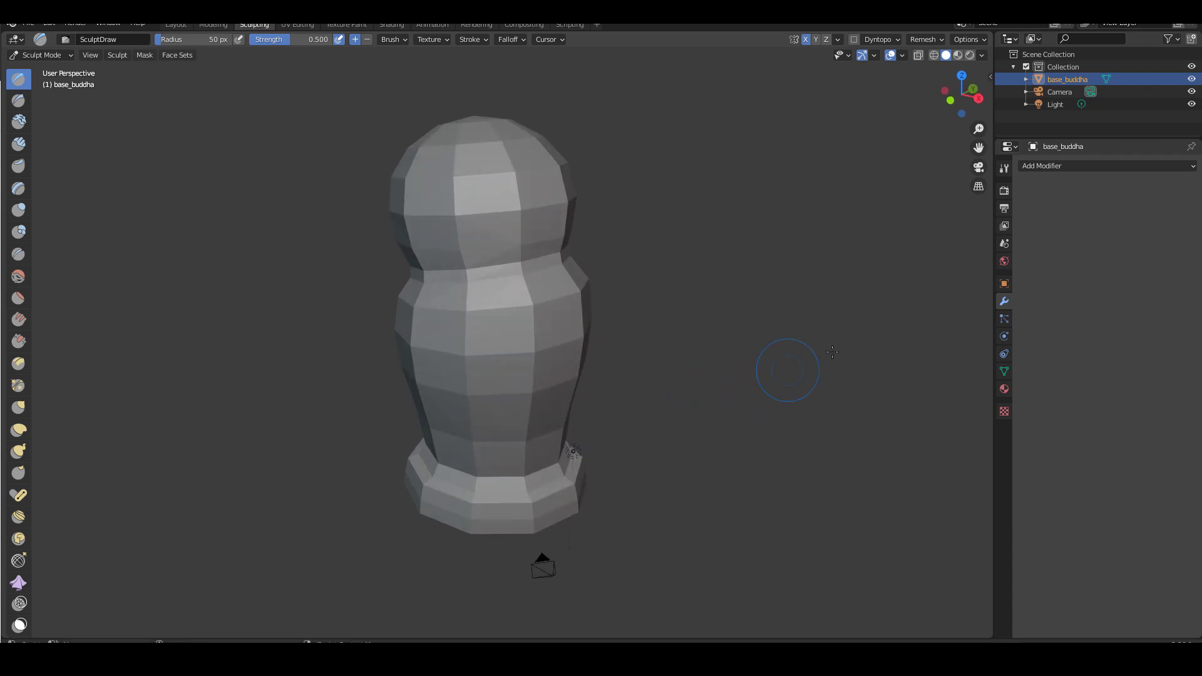
left_click(1063, 167)
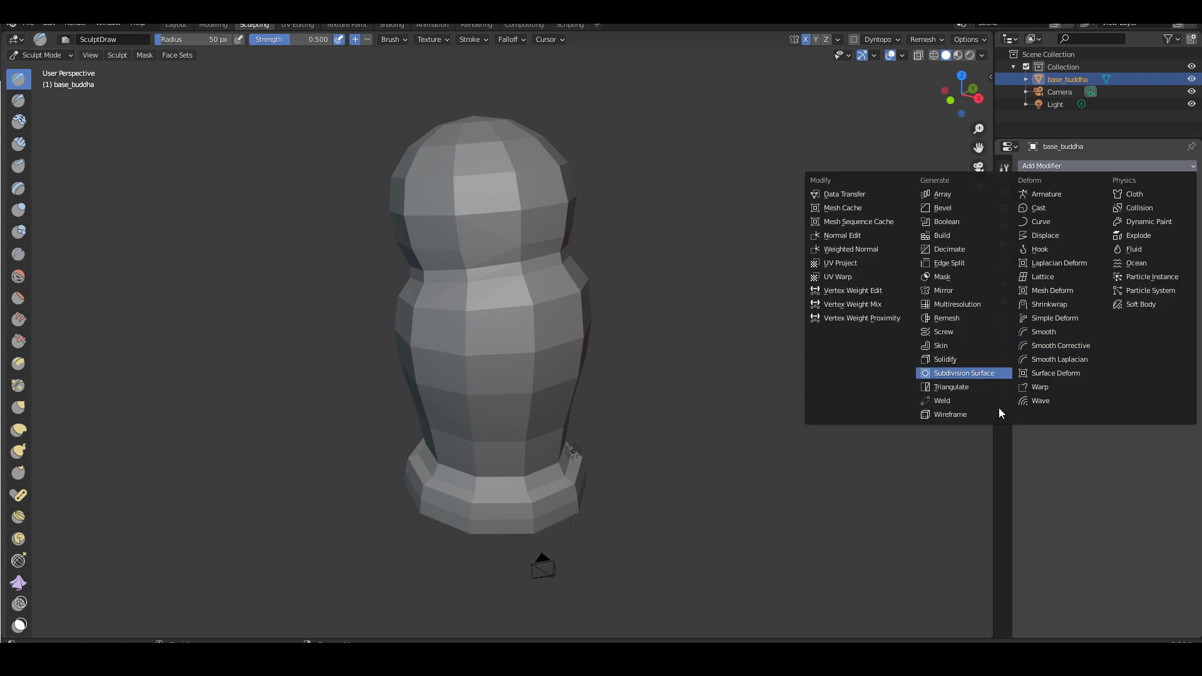
left_click(967, 375)
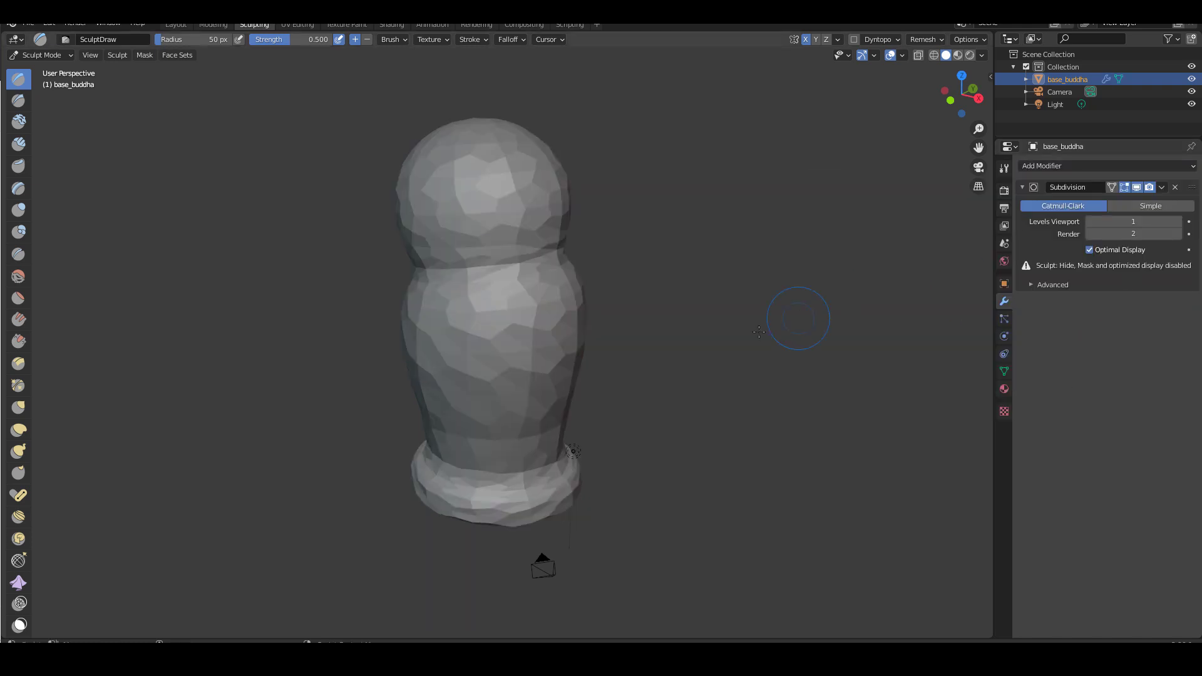
mouse_move(691, 255)
middle_mouse_down()
mouse_move(655, 276)
mouse_move(712, 313)
mouse_move(692, 290)
middle_mouse_up()
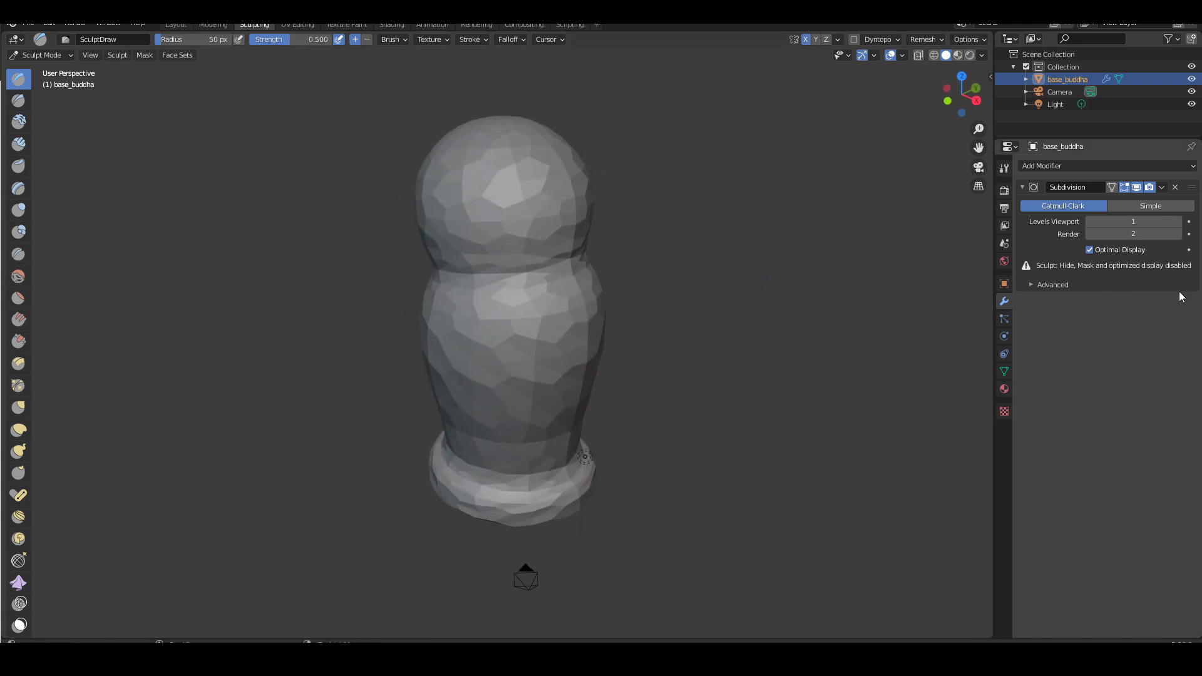
left_click(1127, 222)
key("Return")
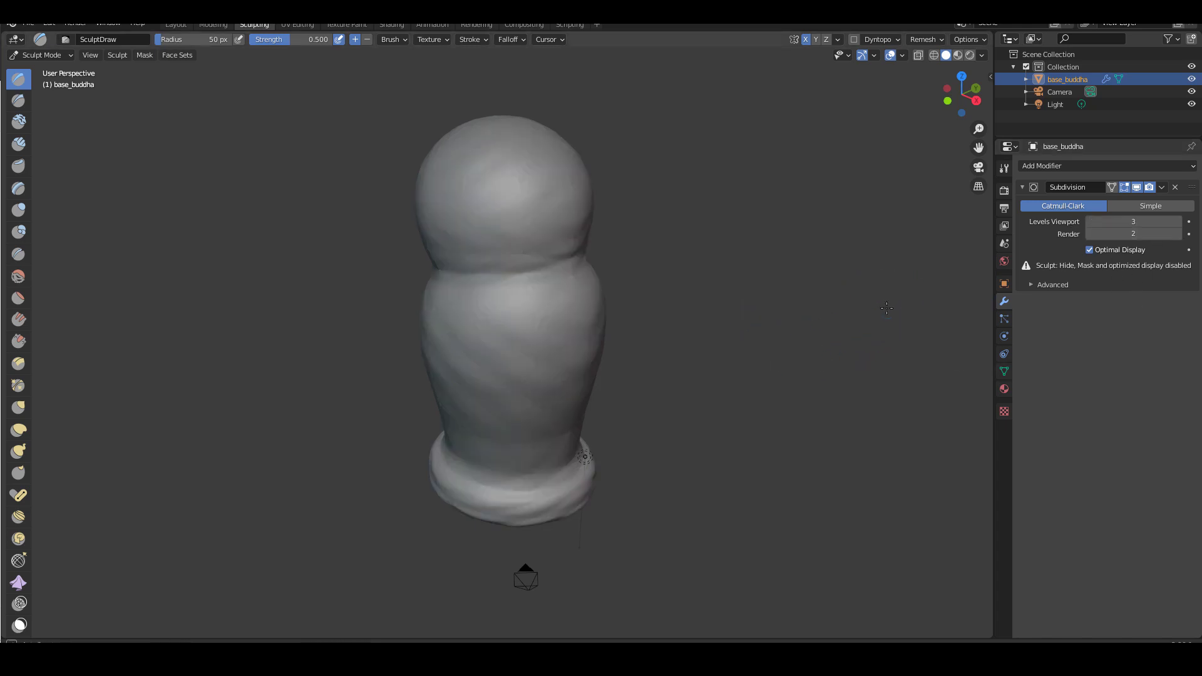
left_click(1163, 187)
left_click(1109, 200)
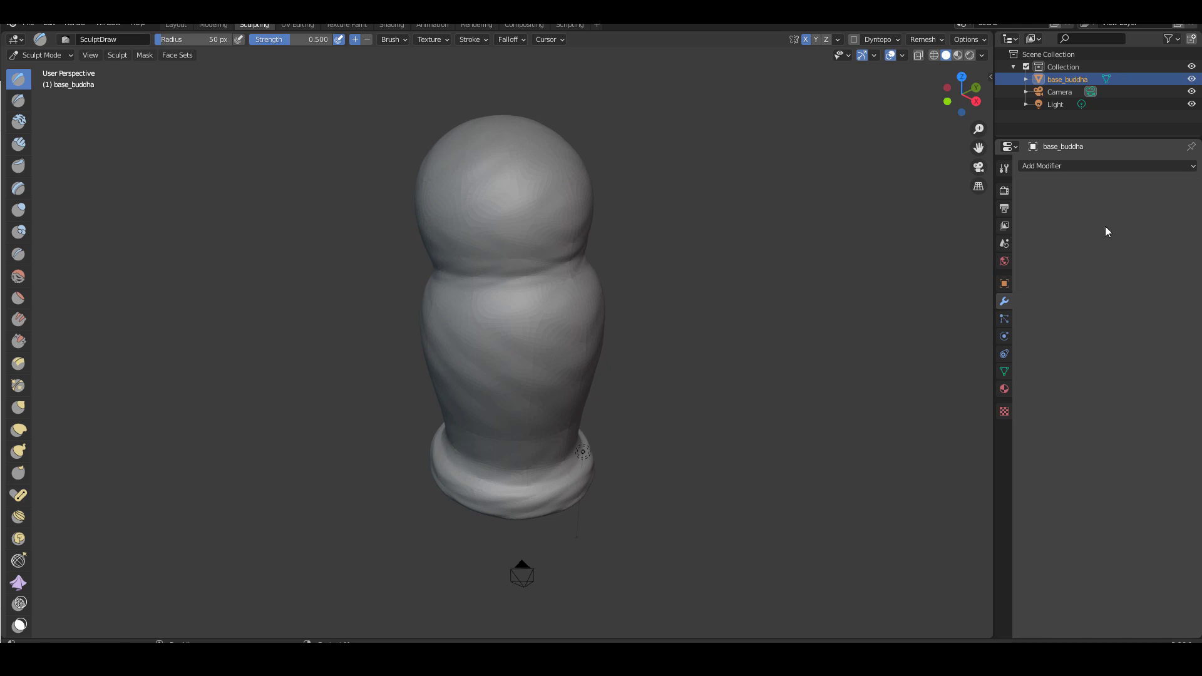
Sculpt a short diagonal stroke on the figure's chest with the SculptDraw brush
middle_click_drag(714, 275, 550, 313)
left_click_drag(560, 302, 523, 363)
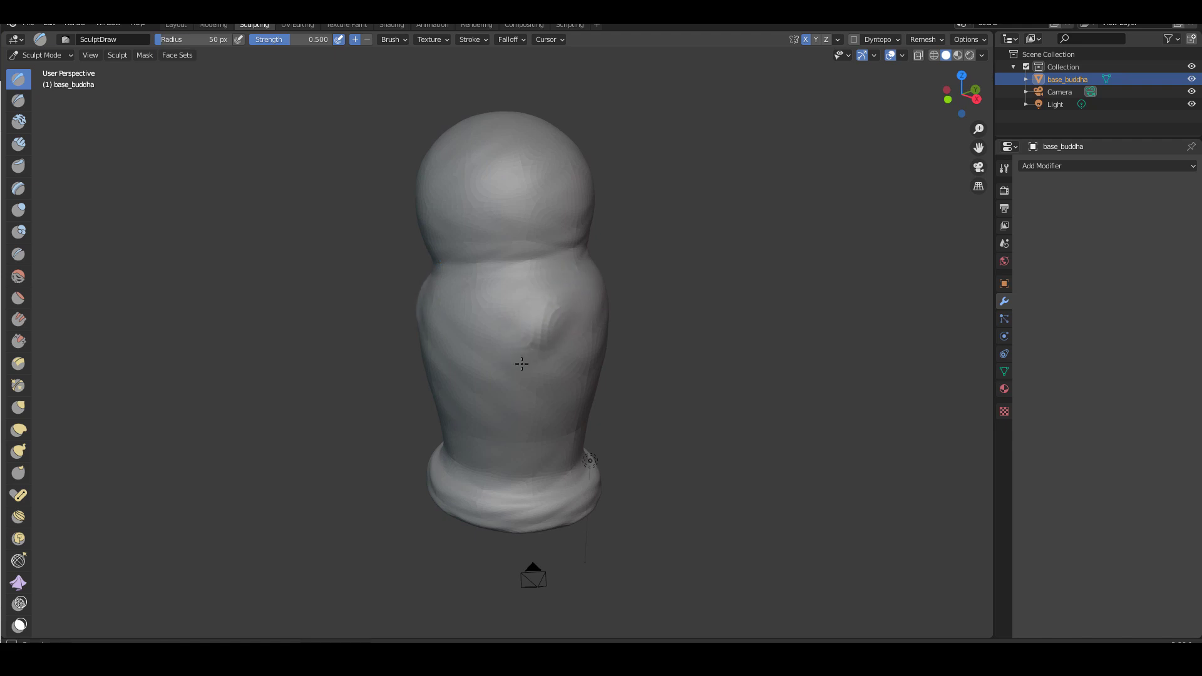
Enable Dyntopo for base_buddha and switch to the Draw Sharp brush
left_click(854, 39)
left_click(844, 70)
left_click(854, 39)
left_click(816, 78)
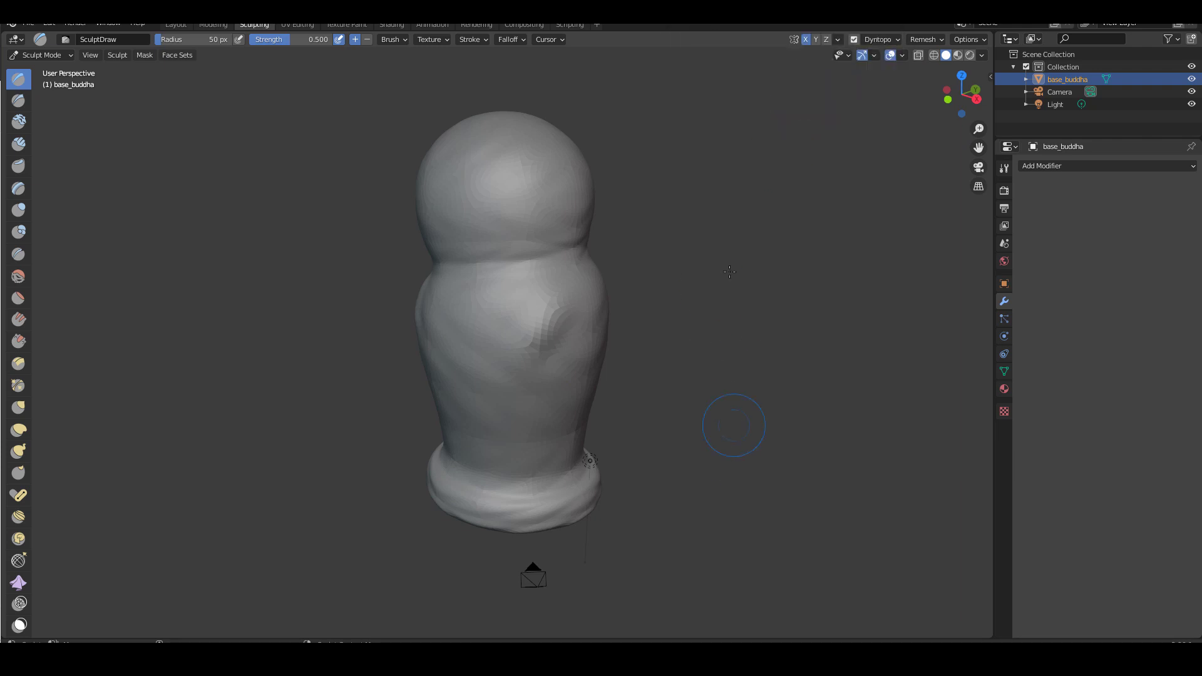
key("shift+space")
left_click(530, 190)
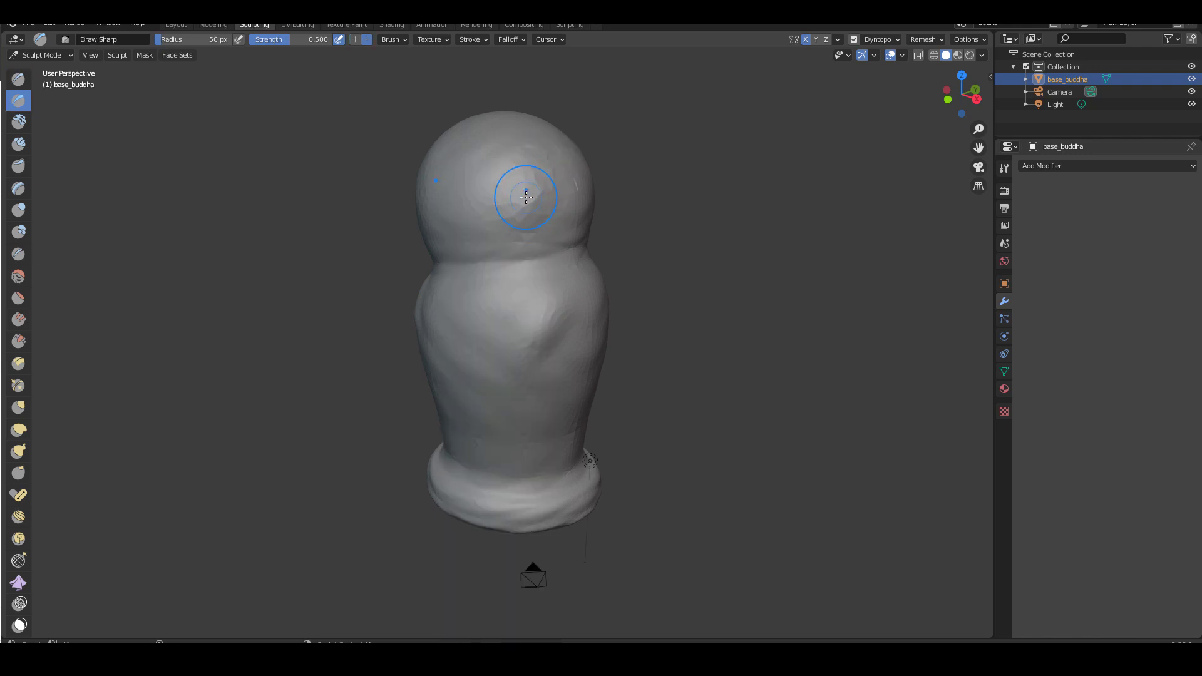
Set the Draw Sharp brush radius to 25 px and carve a short diagonal stroke on the figure's chest
key("f")
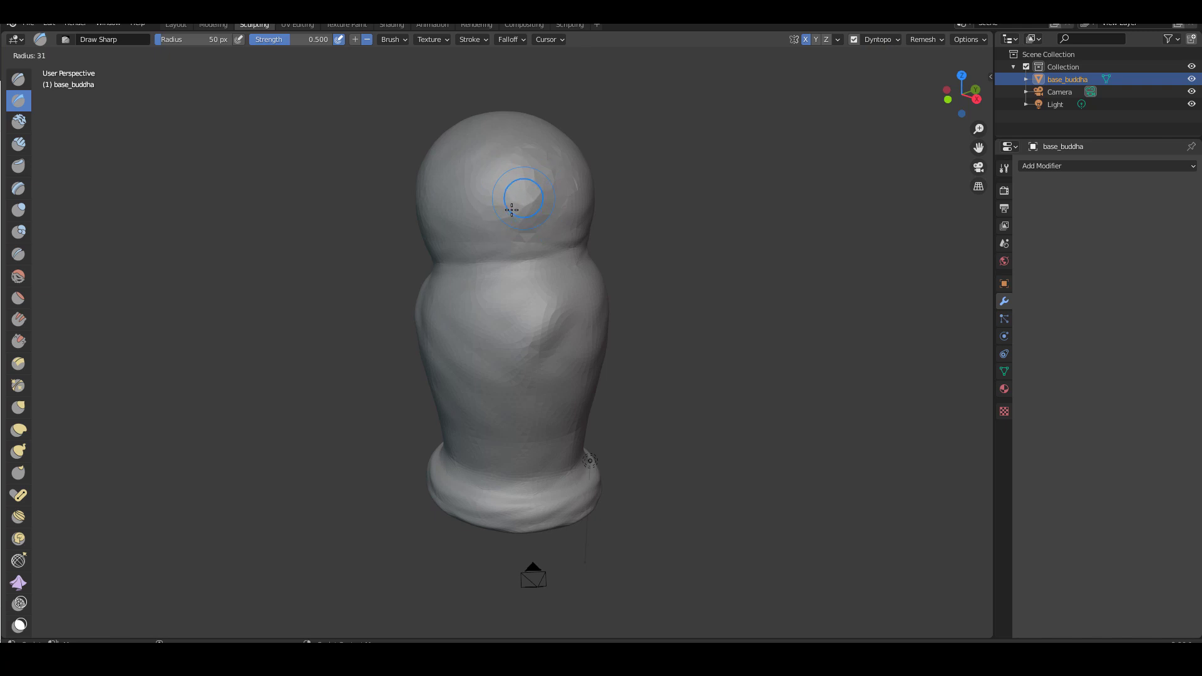
left_click(508, 214)
left_click_drag(528, 309, 504, 336)
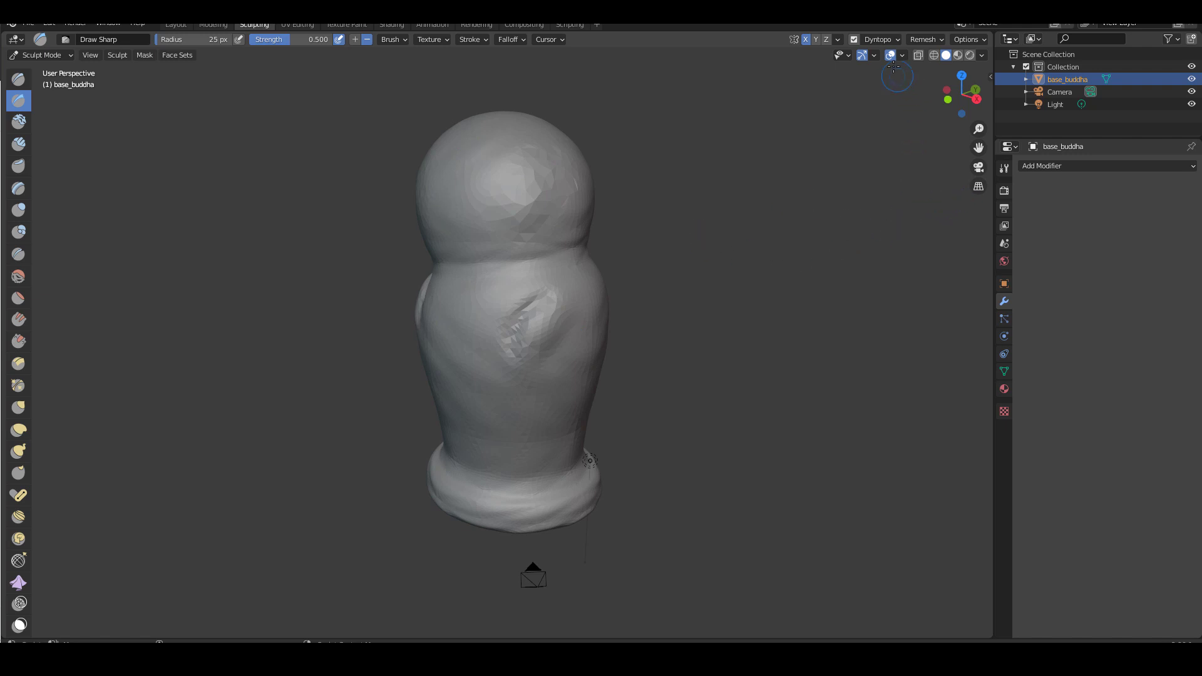
Adjust the Dyntopo detail size and sculpt one stroke on the head and one on the chest with the SculptDraw brush
left_click(897, 39)
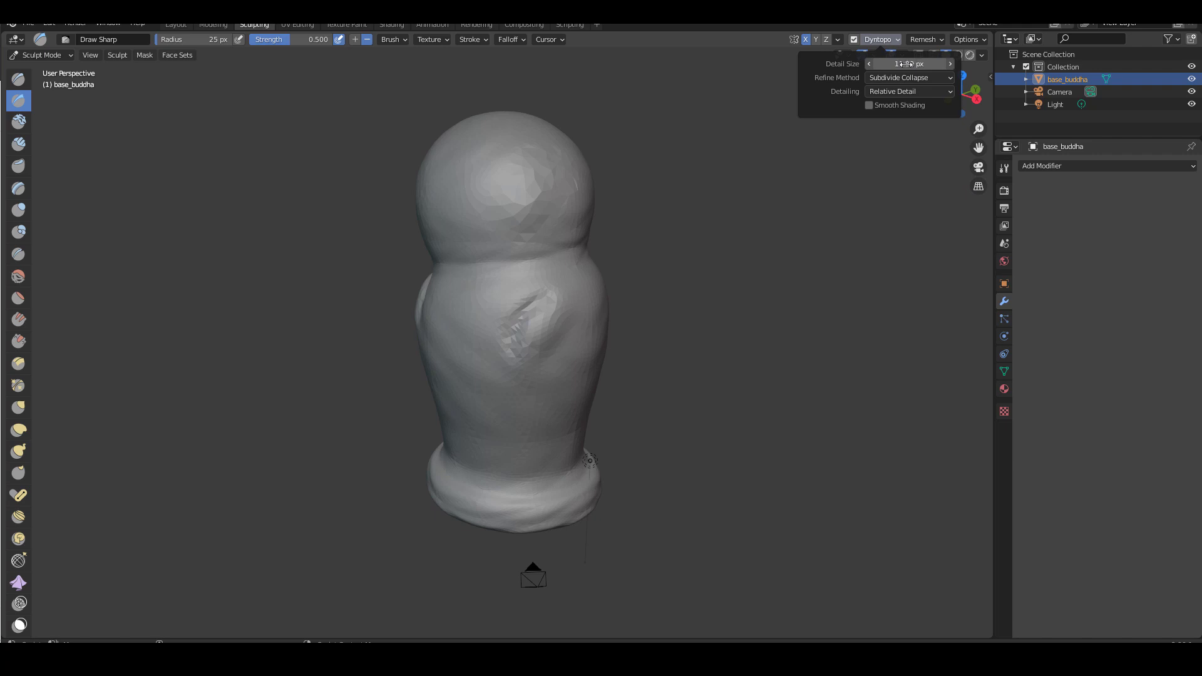
left_click_drag(916, 63, 913, 64)
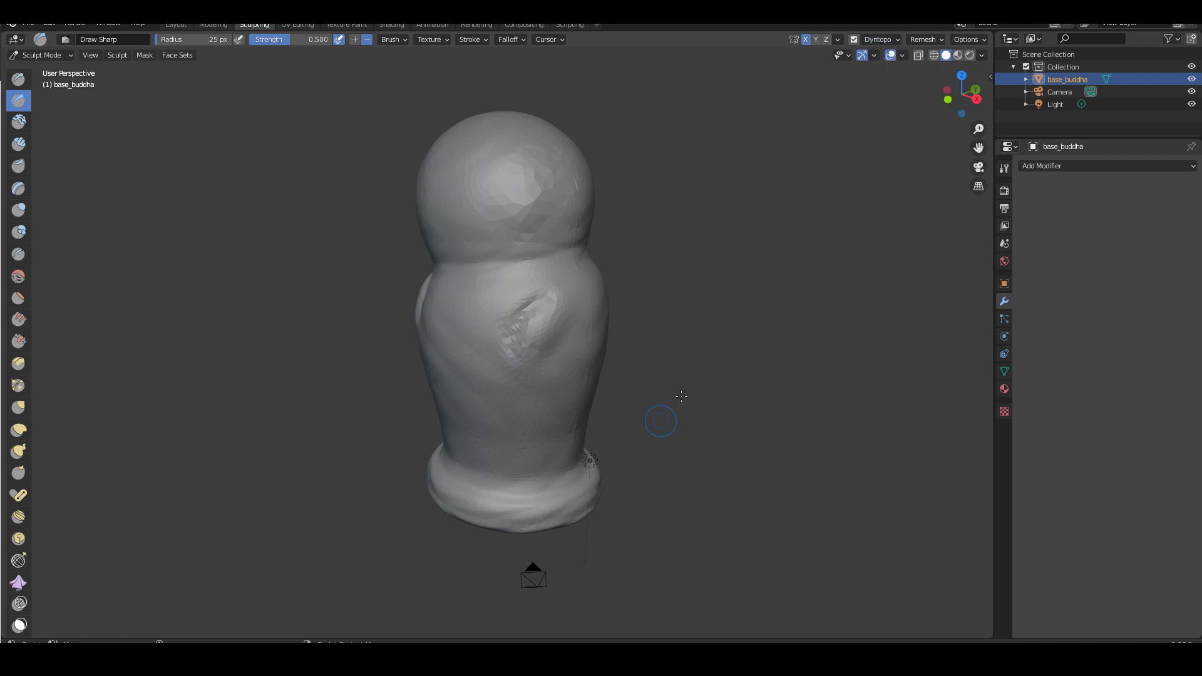
middle_click_drag(671, 255, 644, 251)
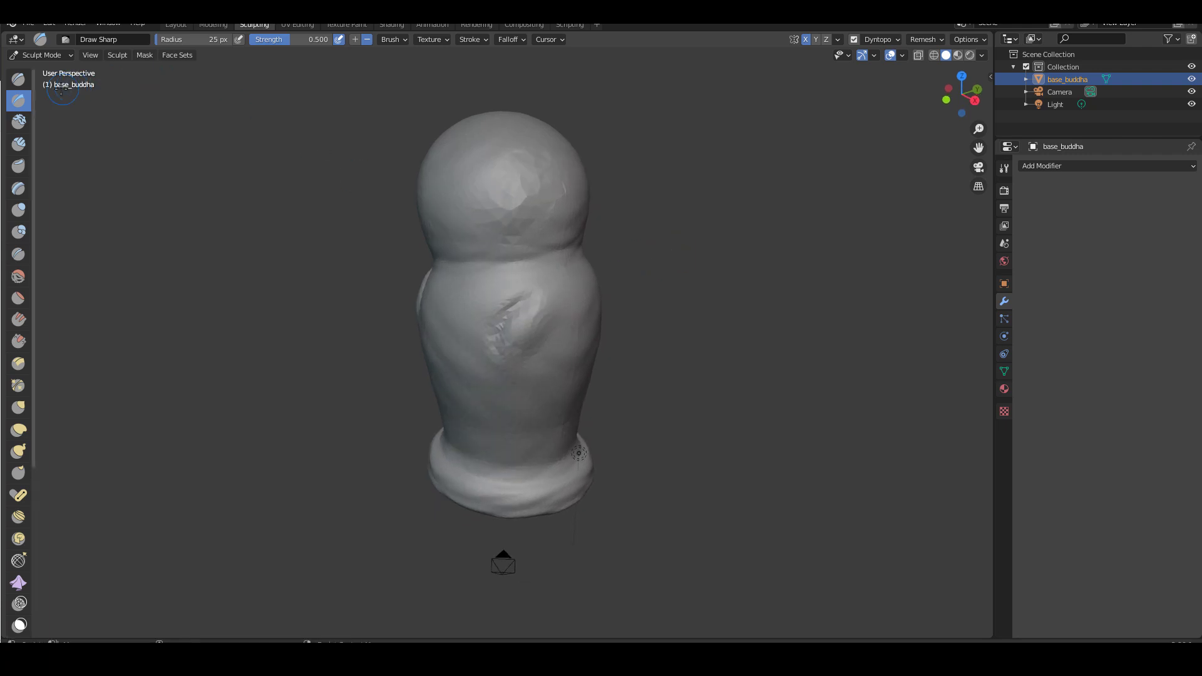
left_click(19, 82)
mouse_move(572, 216)
left_mouse_down()
mouse_move(552, 184)
mouse_move(504, 241)
left_mouse_up()
mouse_move(562, 308)
left_mouse_down()
mouse_move(567, 281)
mouse_move(542, 316)
mouse_move(542, 369)
left_mouse_up()
middle_click_drag(653, 348, 622, 303)
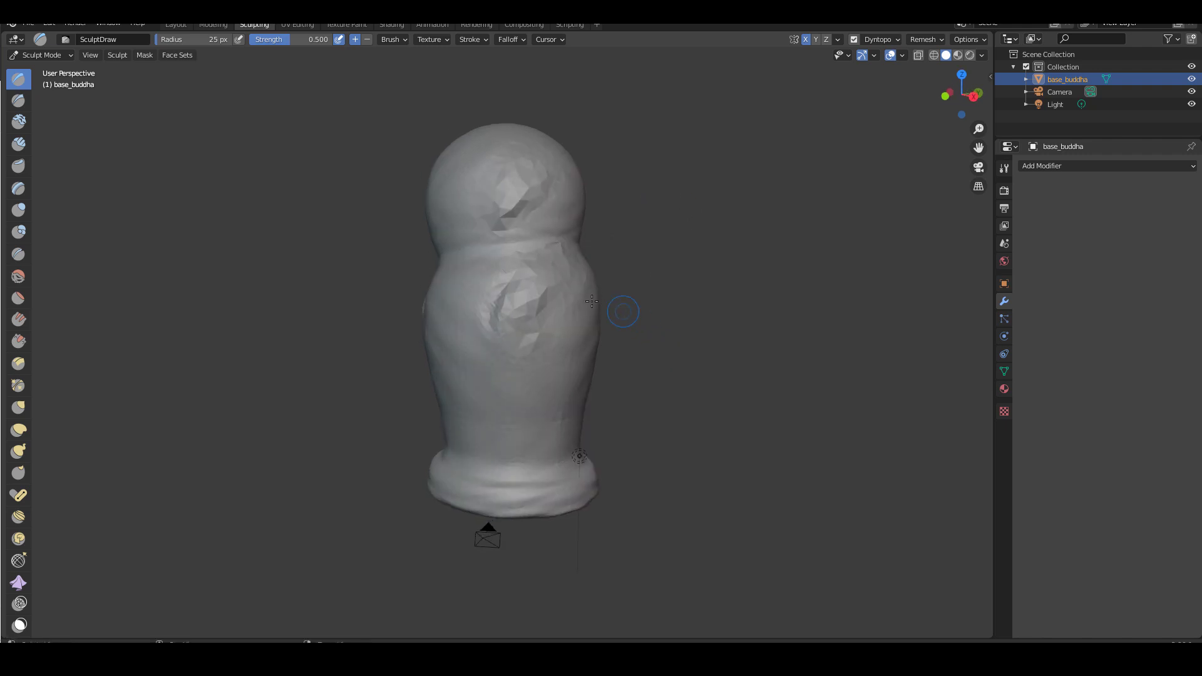
Sculpt a stroke across the lower body just above the base with the SculptDraw brush
scroll(657, 287, "up", 3)
mouse_move(451, 460)
left_mouse_down()
mouse_move(533, 401)
mouse_move(451, 452)
mouse_move(497, 483)
left_mouse_up()
mouse_move(644, 362)
middle_mouse_down()
mouse_move(611, 295)
mouse_move(645, 326)
middle_mouse_up()
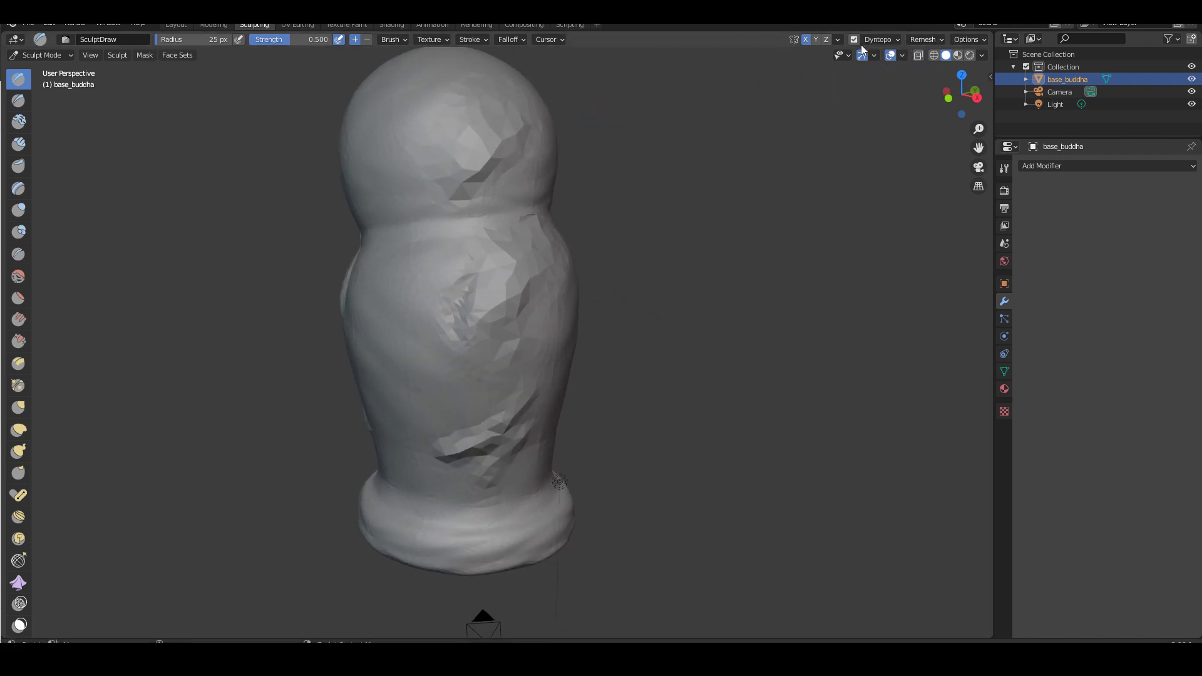
Change the Dyntopo detail size, try a stroke on the chest, and undo the last strokes on the body
left_click(889, 40)
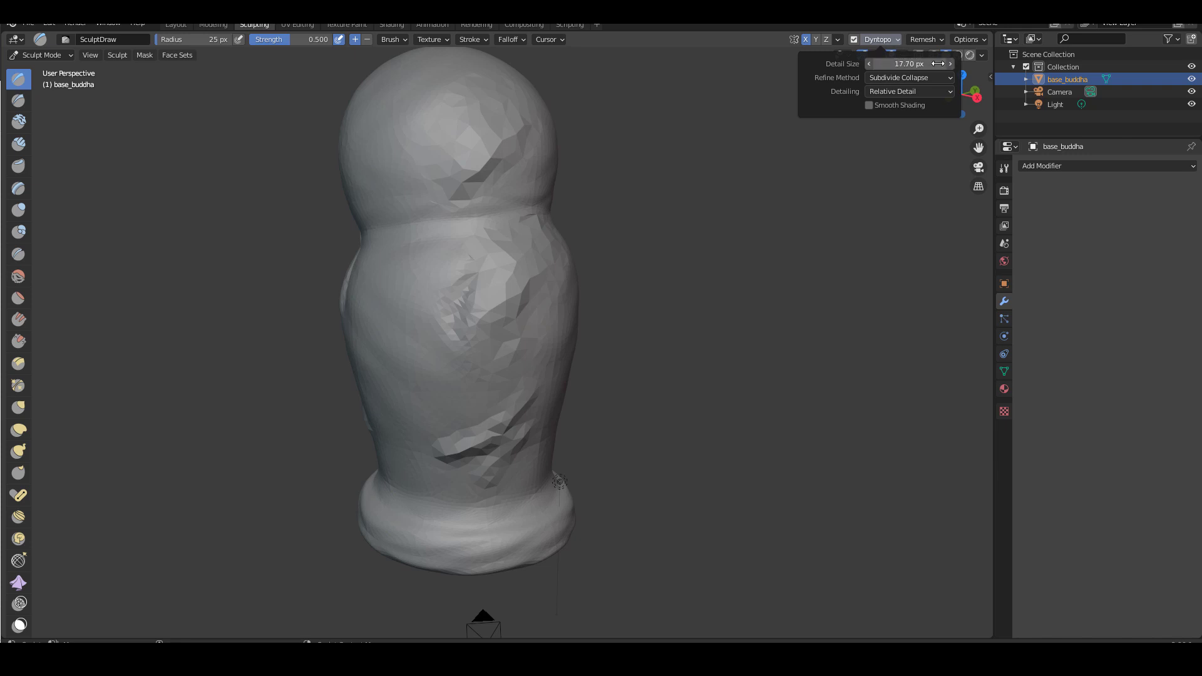
mouse_move(496, 281)
left_mouse_down()
mouse_move(455, 260)
mouse_move(437, 282)
mouse_move(451, 338)
left_mouse_up()
key("ctrl+z")
key("ctrl+z")
key("ctrl+z")
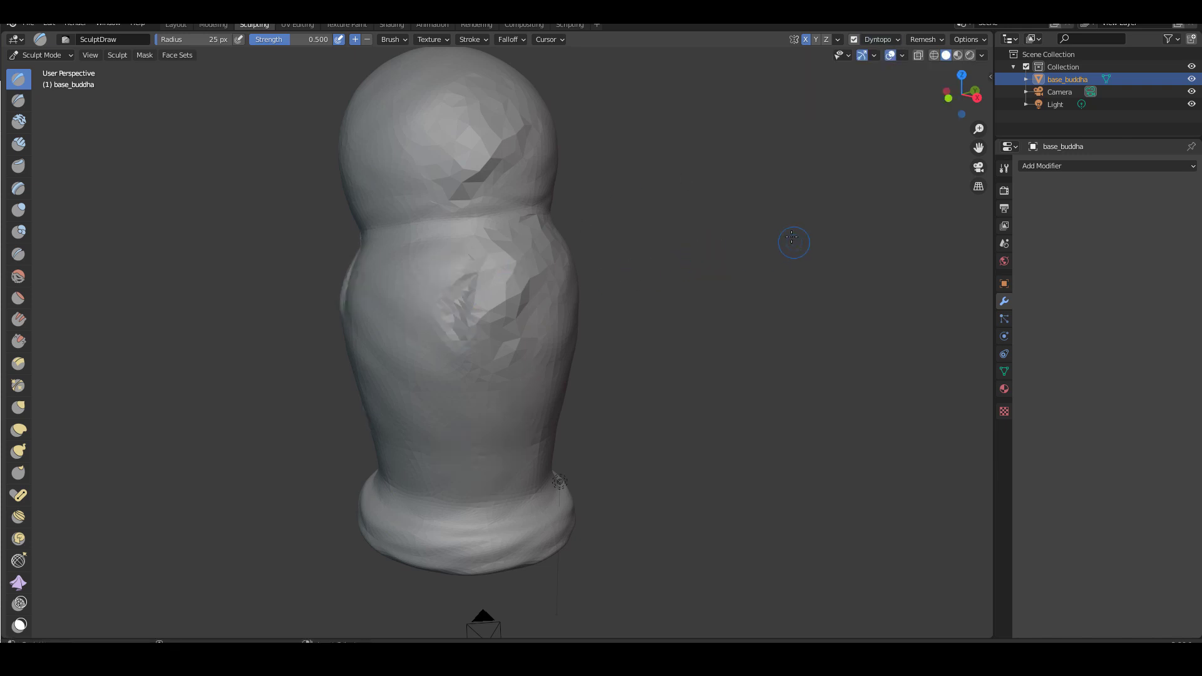
Lower the Dyntopo detail size and sculpt strokes down the chest and belly with the SculptDraw brush
left_click(886, 43)
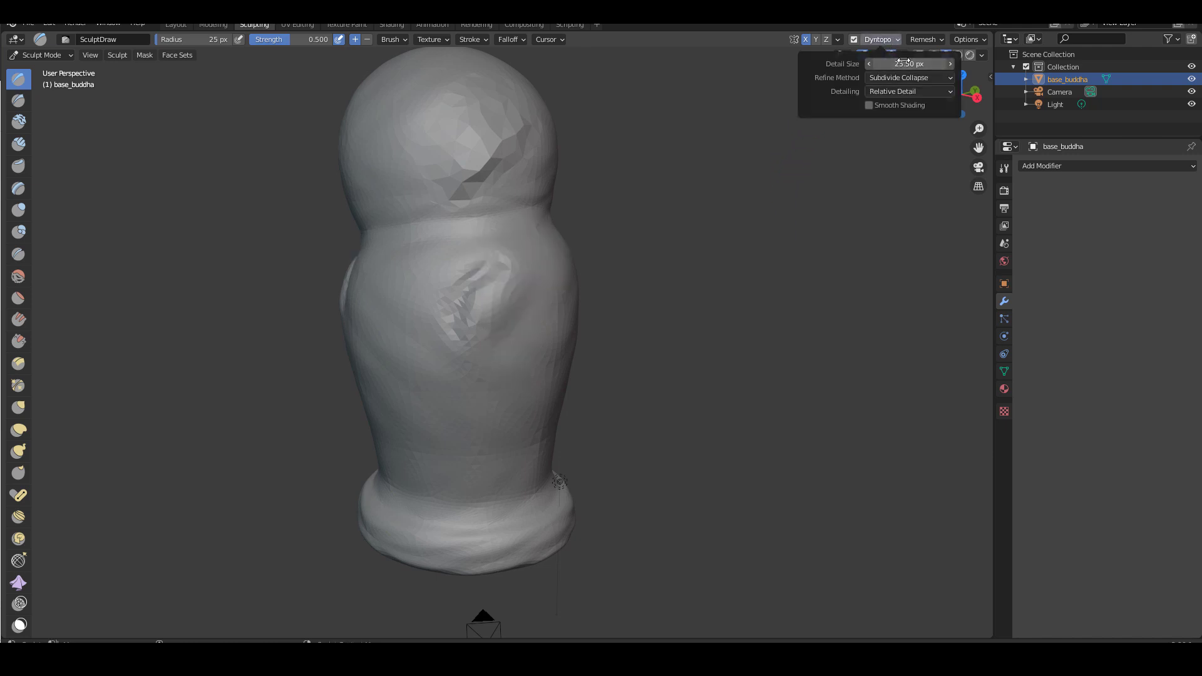
left_click_drag(810, 73, 803, 75)
mouse_move(473, 313)
left_mouse_down()
mouse_move(443, 274)
mouse_move(448, 332)
mouse_move(488, 407)
left_mouse_up()
left_click_drag(514, 347, 470, 415)
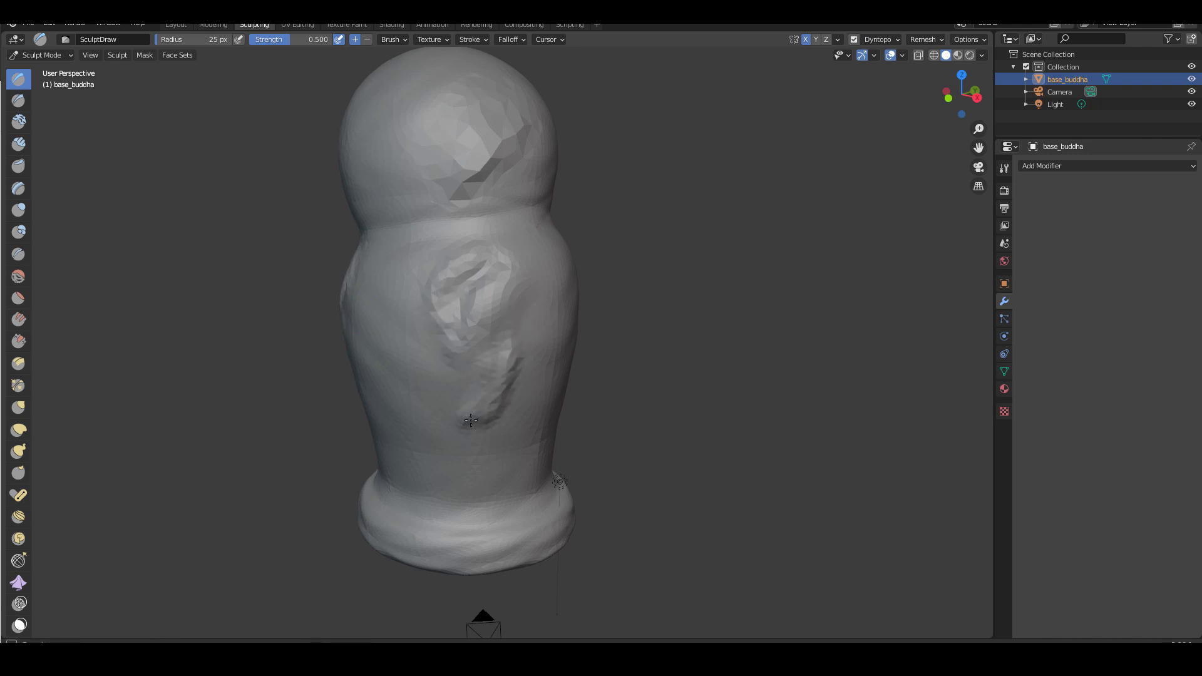
mouse_move(663, 298)
middle_mouse_down()
mouse_move(672, 290)
mouse_move(524, 188)
mouse_move(597, 213)
mouse_move(746, 381)
middle_mouse_up()
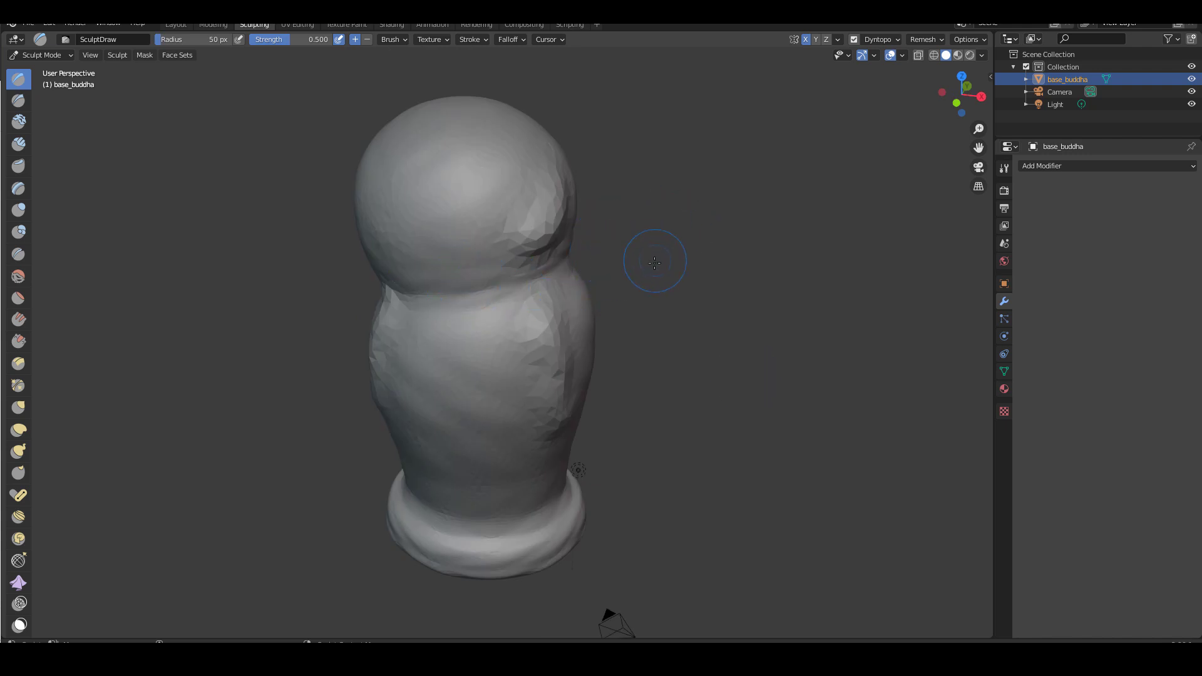
Sculpt a short stroke on the face and another on the chest using Dyntopo's Relative Detail at 12 px
middle_click_drag(662, 253, 683, 250)
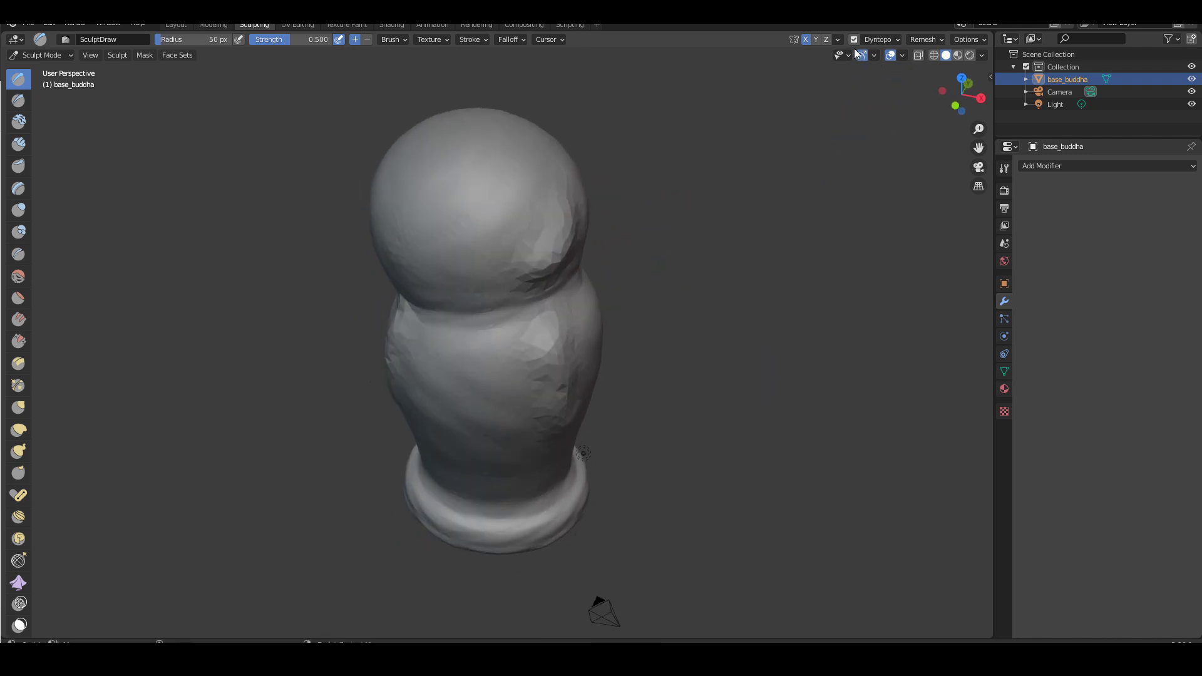
left_click(898, 40)
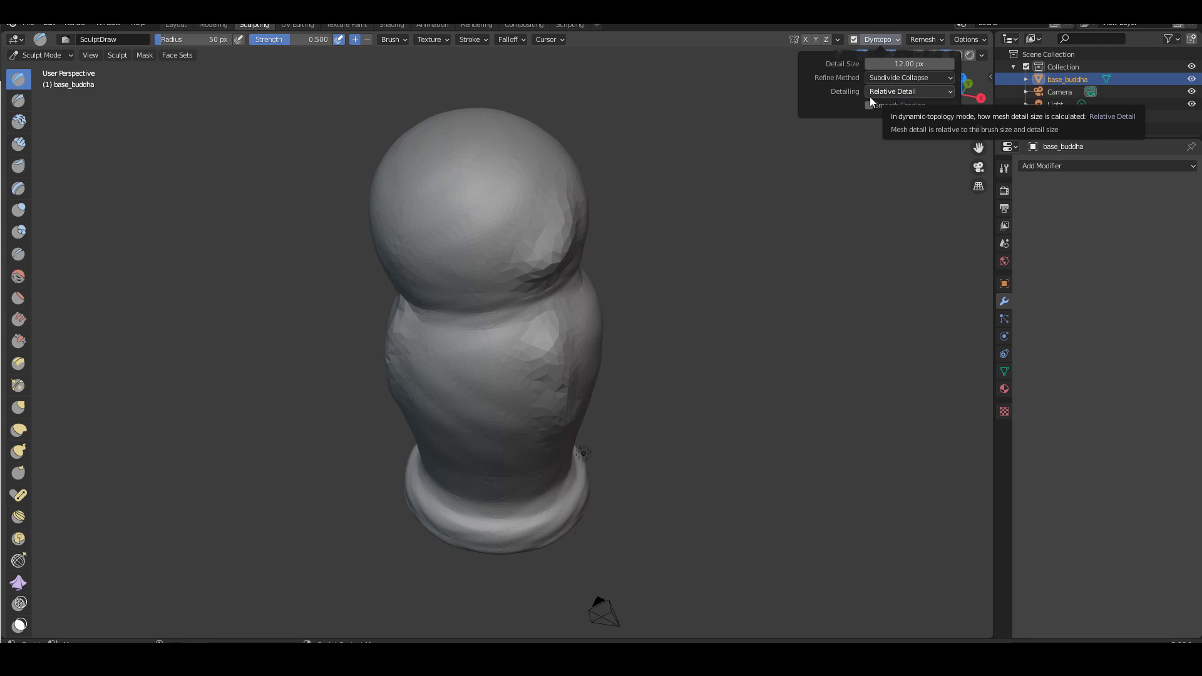
scroll(443, 238, "up", 4)
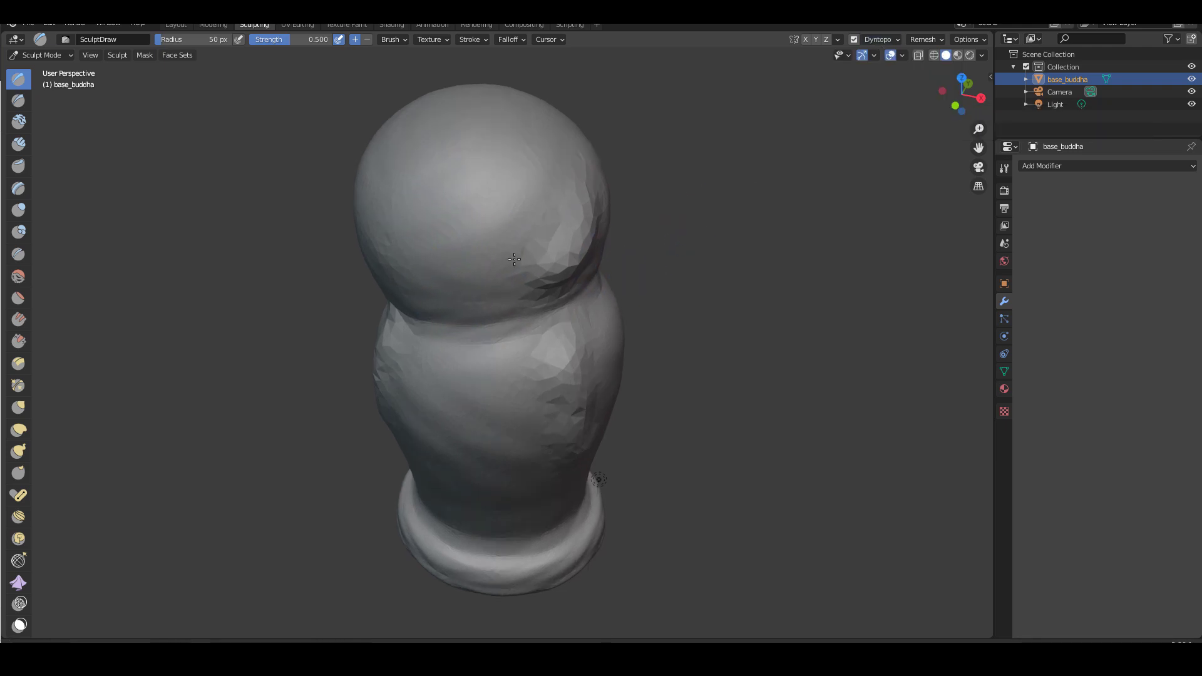
mouse_move(514, 220)
left_mouse_down()
mouse_move(478, 245)
mouse_move(503, 197)
mouse_move(523, 213)
mouse_move(423, 258)
mouse_move(513, 236)
mouse_move(499, 197)
mouse_move(477, 246)
mouse_move(519, 244)
mouse_move(524, 236)
mouse_move(446, 268)
mouse_move(528, 219)
mouse_move(460, 254)
left_mouse_up()
scroll(536, 263, "down", 5)
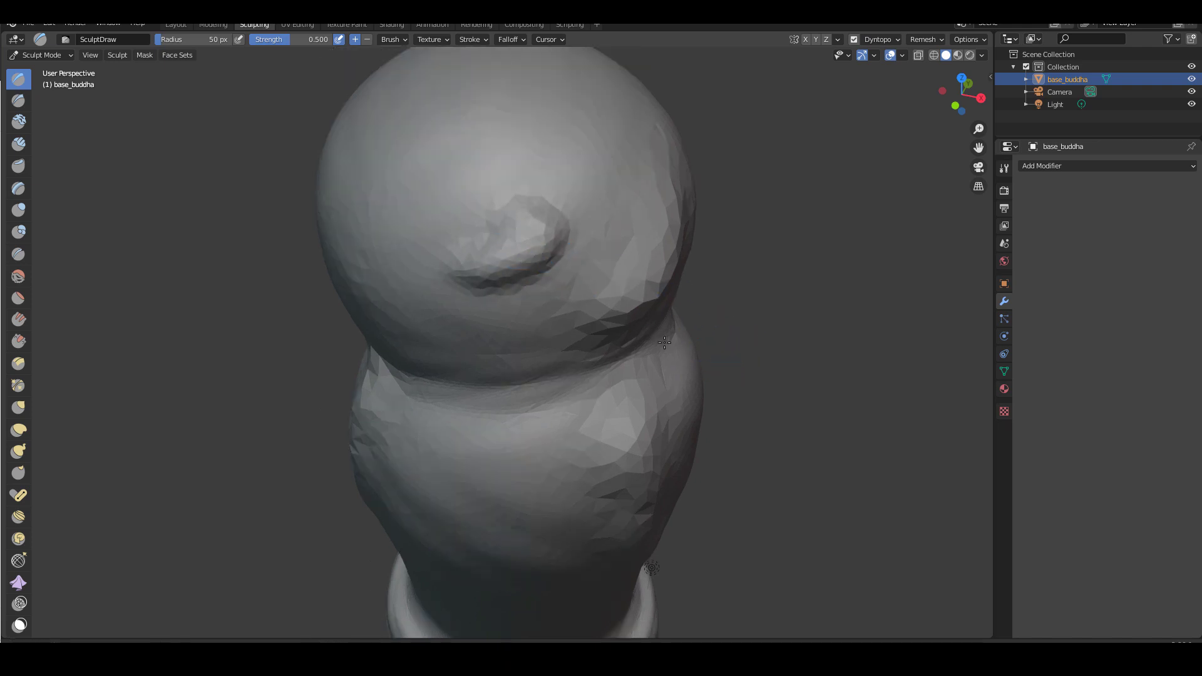
mouse_move(447, 316)
left_mouse_down()
mouse_move(454, 349)
mouse_move(473, 350)
mouse_move(459, 351)
mouse_move(517, 297)
mouse_move(459, 342)
left_mouse_up()
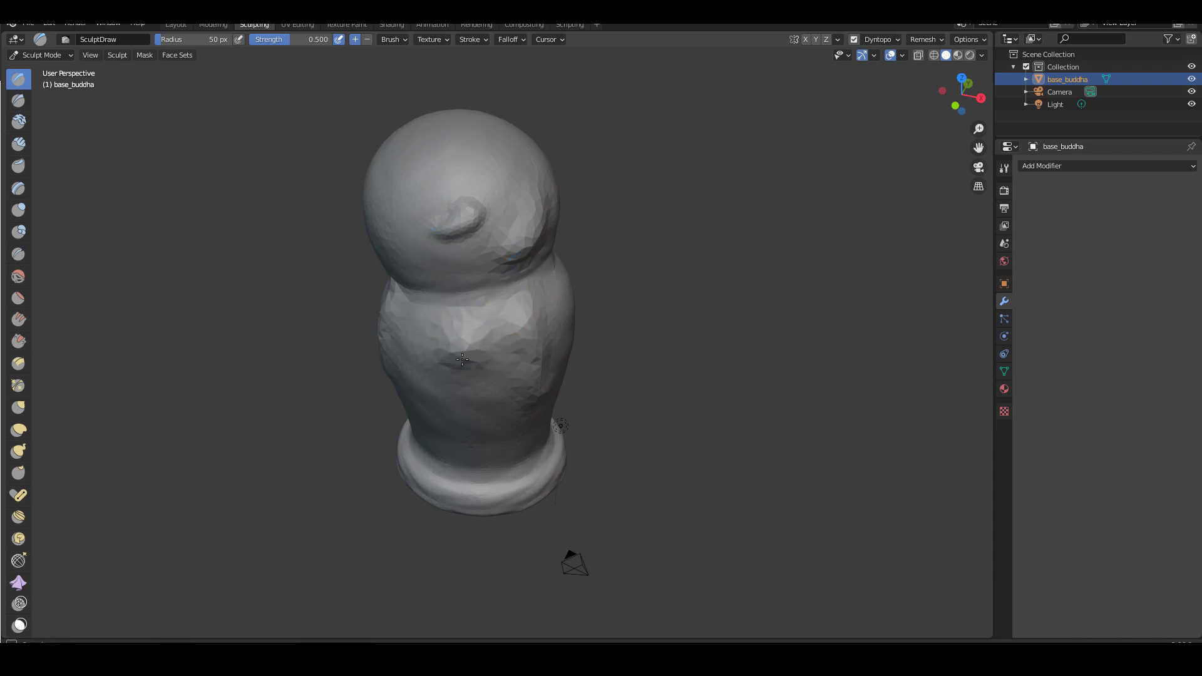
mouse_move(463, 351)
middle_mouse_down()
mouse_move(452, 310)
mouse_move(524, 336)
mouse_move(483, 322)
mouse_move(510, 316)
middle_mouse_up()
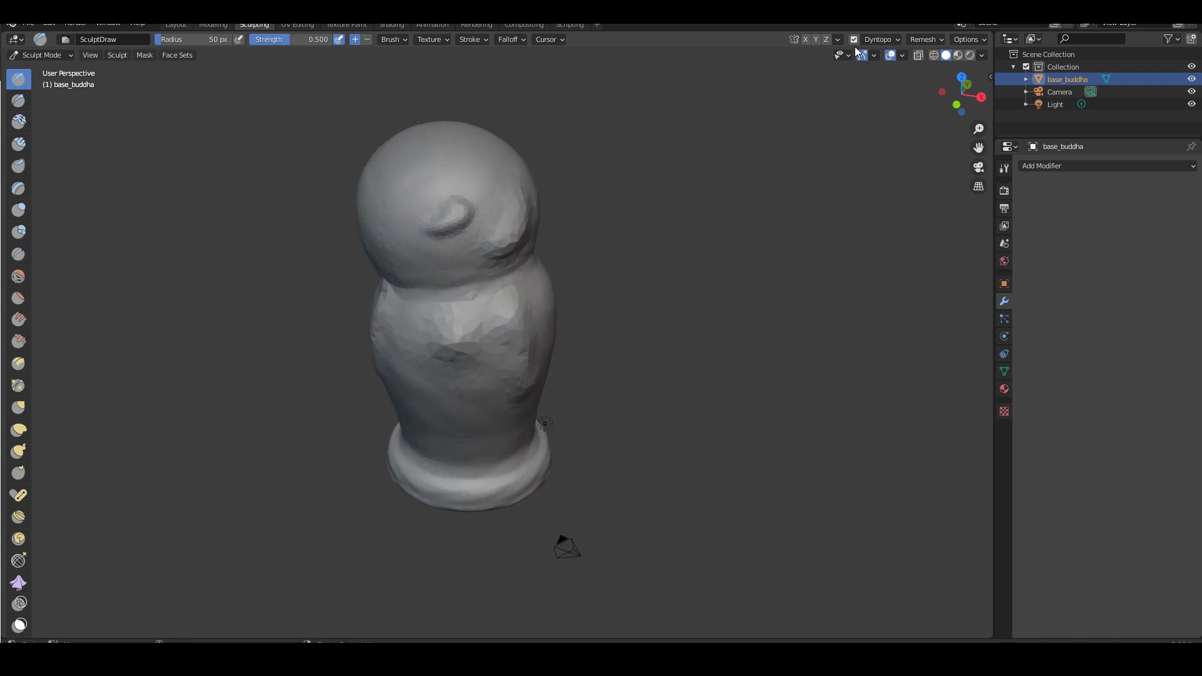
Switch the Dyntopo detailing method to Constant Detail
left_click(889, 39)
left_click(891, 93)
mouse_move(416, 209)
middle_mouse_down()
mouse_move(435, 281)
mouse_move(443, 228)
middle_mouse_up()
scroll(435, 280, "up", 3)
scroll(435, 281, "down", 3)
scroll(417, 288, "up", 1)
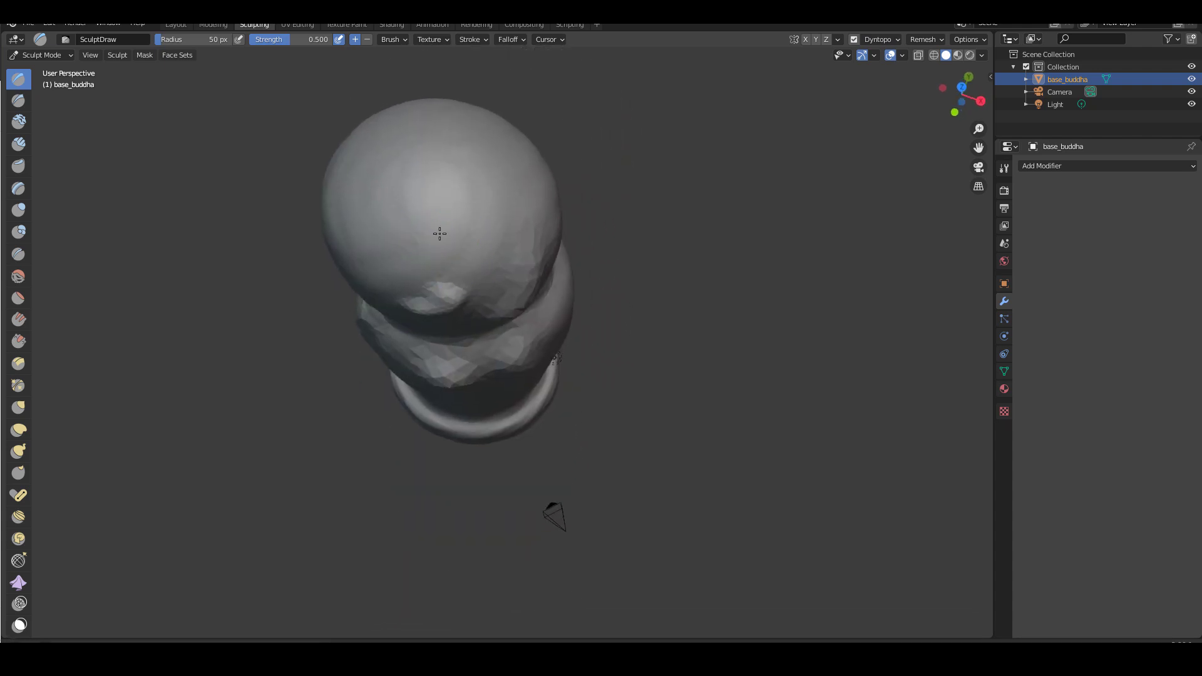
Adjust the Constant Detail resolution and sculpt bumps on the top and side of the head
left_click(895, 39)
left_click_drag(918, 64, 958, 64)
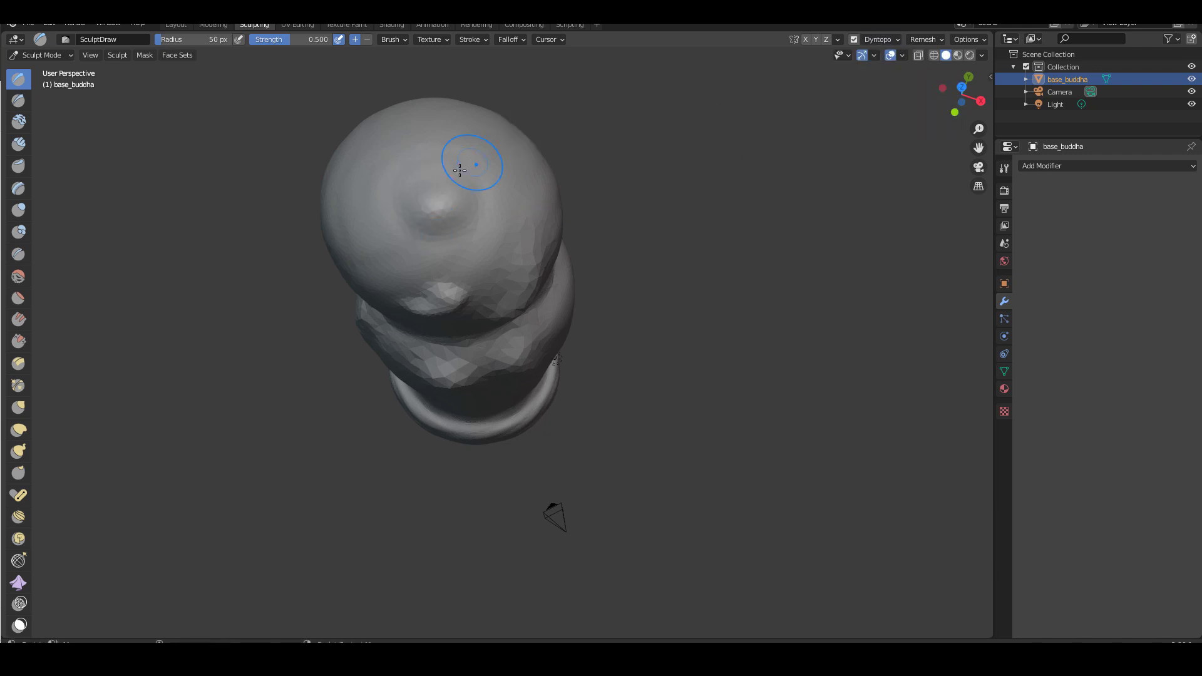
left_click_drag(483, 191, 519, 191)
middle_click_drag(651, 177, 507, 205)
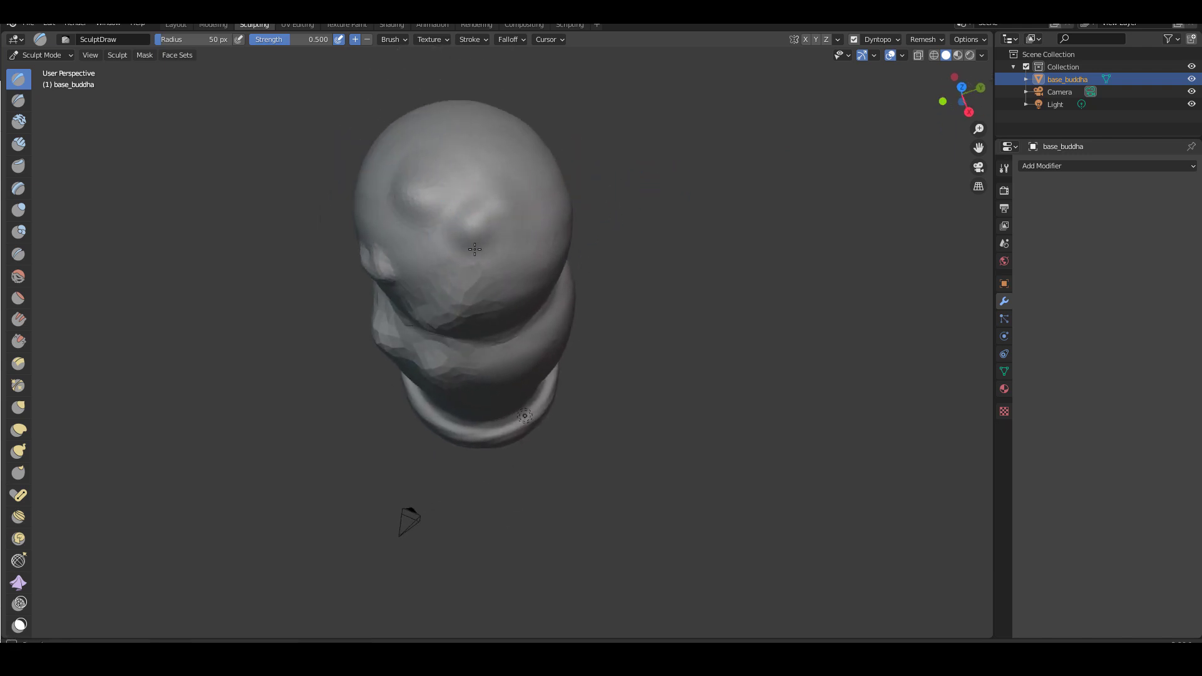
Undo the last head stroke and set the Constant Detail resolution to 5.20
key("ctrl+z")
left_click(896, 40)
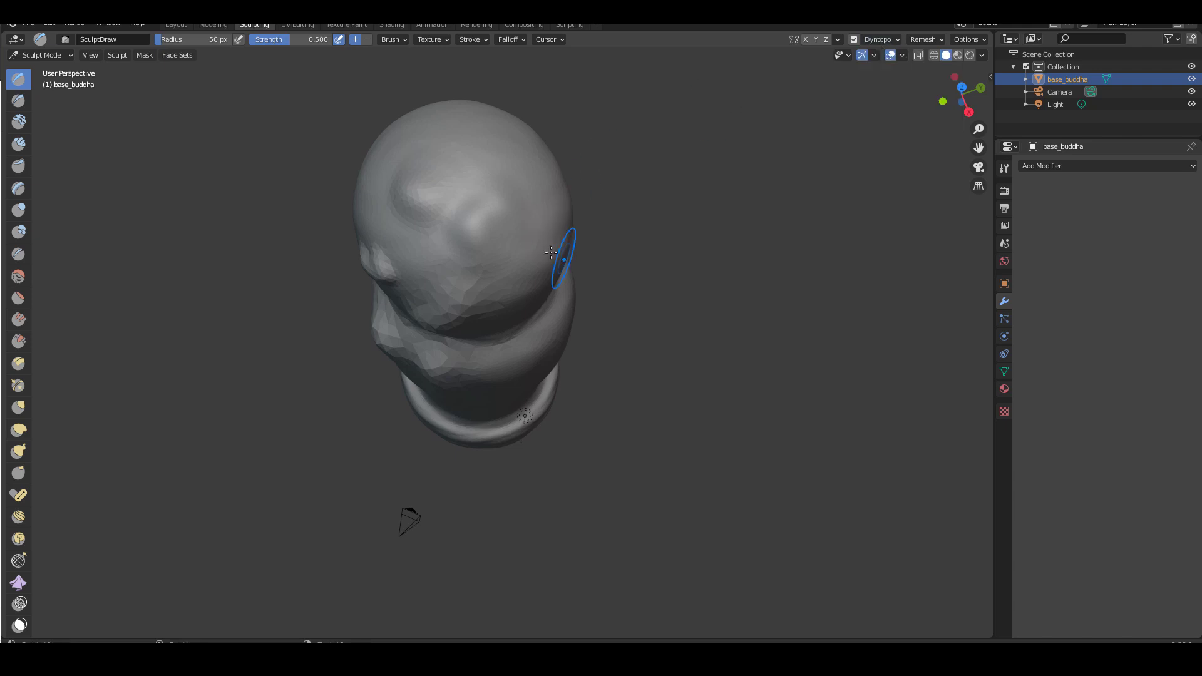
middle_click_drag(563, 255, 551, 226)
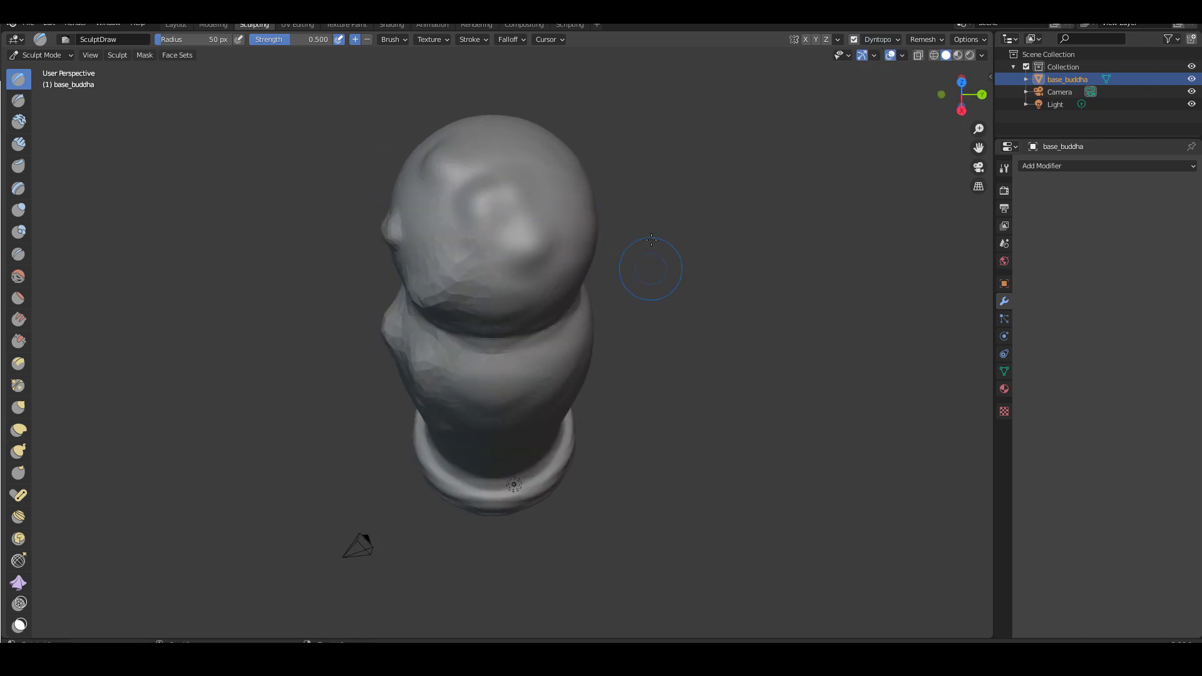
left_click(895, 44)
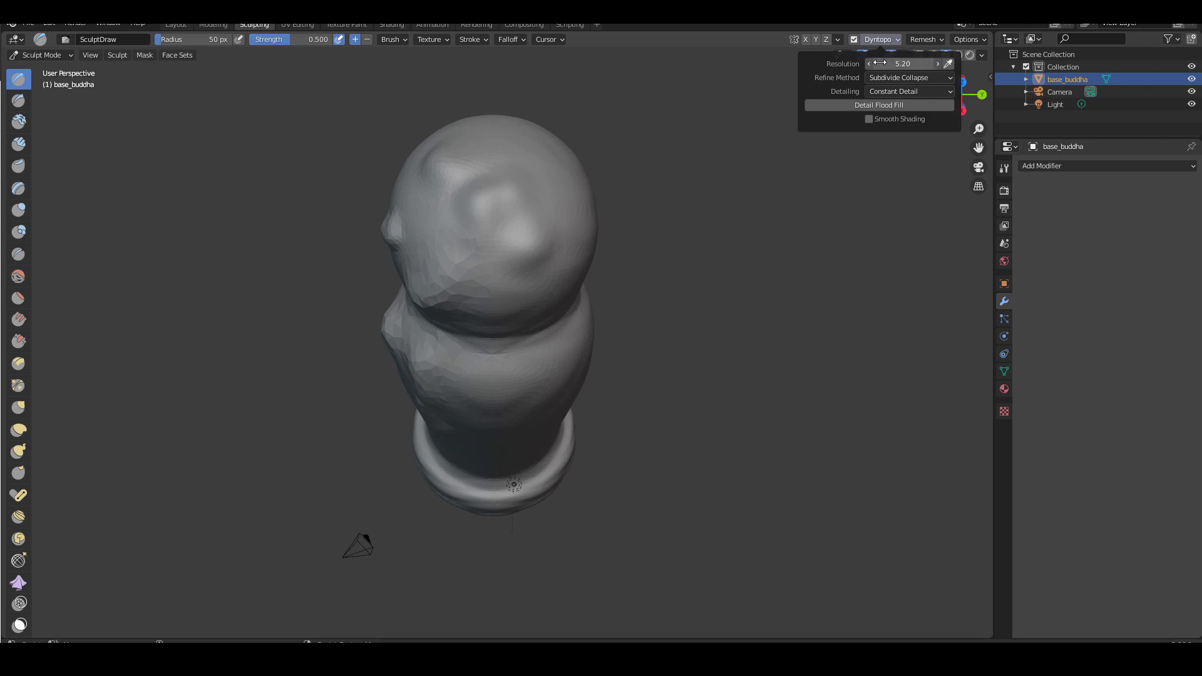
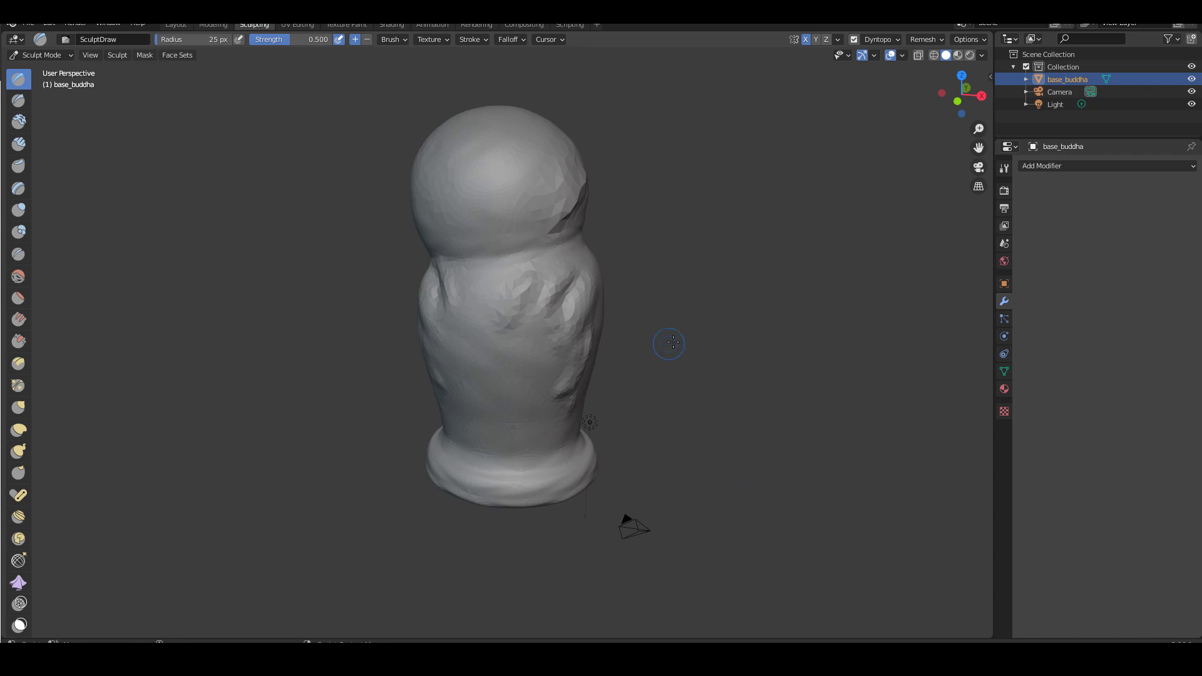
mouse_move(698, 325)
middle_mouse_down()
mouse_move(719, 303)
mouse_move(644, 322)
mouse_move(701, 321)
mouse_move(717, 340)
mouse_move(652, 335)
mouse_move(706, 308)
mouse_move(731, 351)
mouse_move(722, 371)
middle_mouse_up()
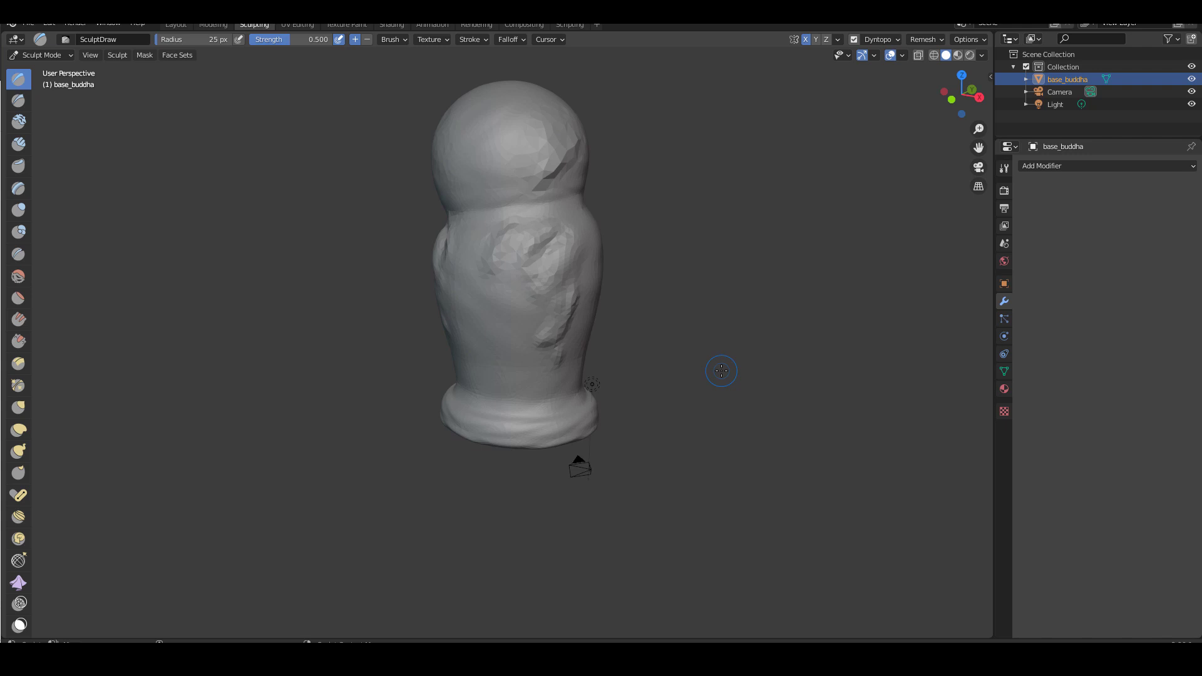
mouse_move(308, 330)
middle_mouse_down()
mouse_move(354, 327)
mouse_move(355, 342)
middle_mouse_up()
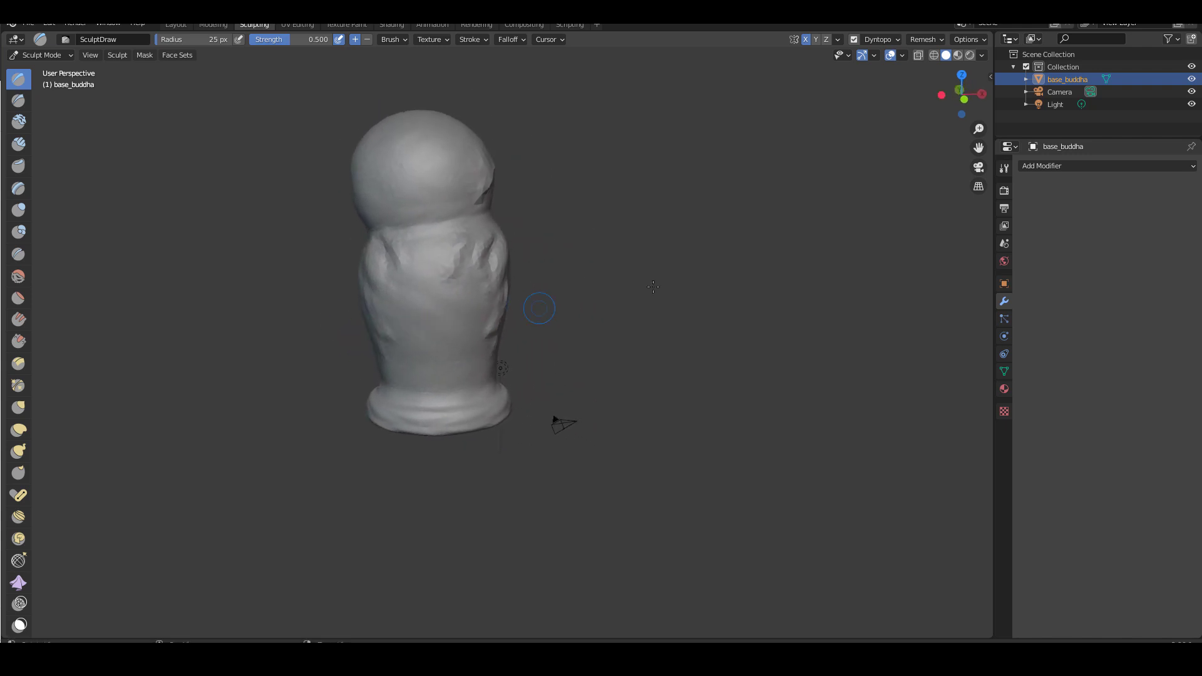
mouse_move(703, 292)
middle_mouse_down()
mouse_move(617, 276)
mouse_move(616, 290)
mouse_move(653, 290)
middle_mouse_up()
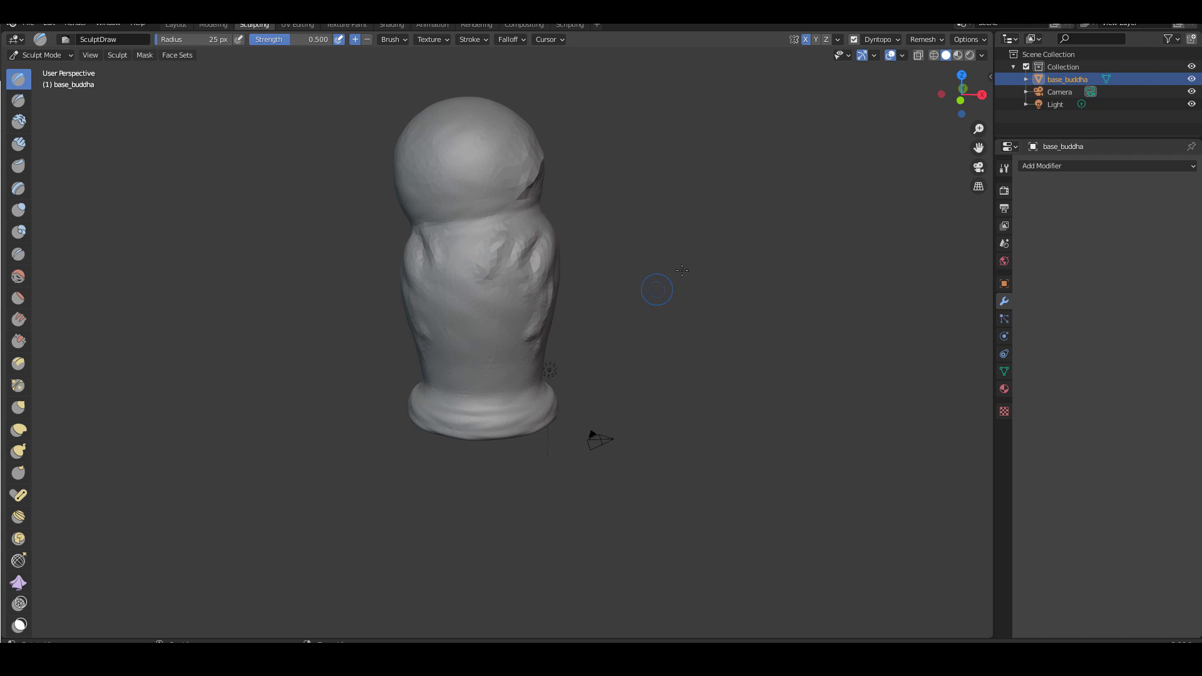
mouse_move(728, 320)
middle_mouse_down()
mouse_move(668, 314)
mouse_move(676, 308)
mouse_move(680, 322)
mouse_move(665, 321)
mouse_move(684, 321)
mouse_move(653, 306)
middle_mouse_up()
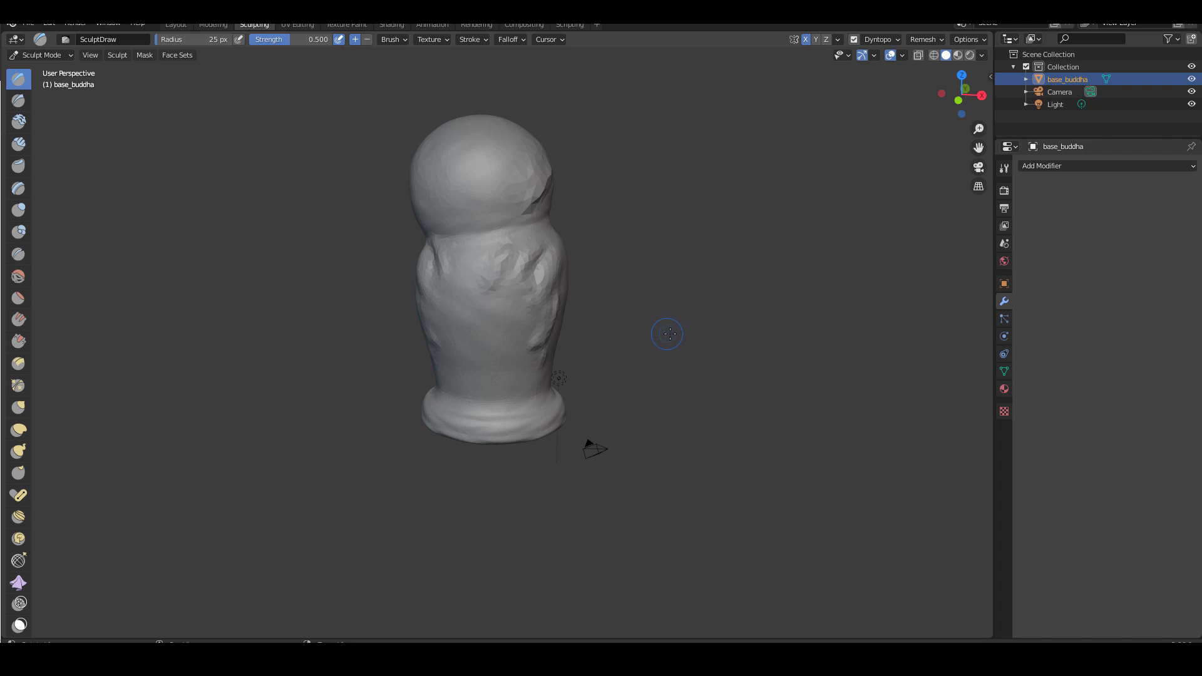
mouse_move(681, 322)
middle_mouse_down()
mouse_move(571, 295)
mouse_move(666, 290)
middle_mouse_up()
scroll(720, 297, "up", 2)
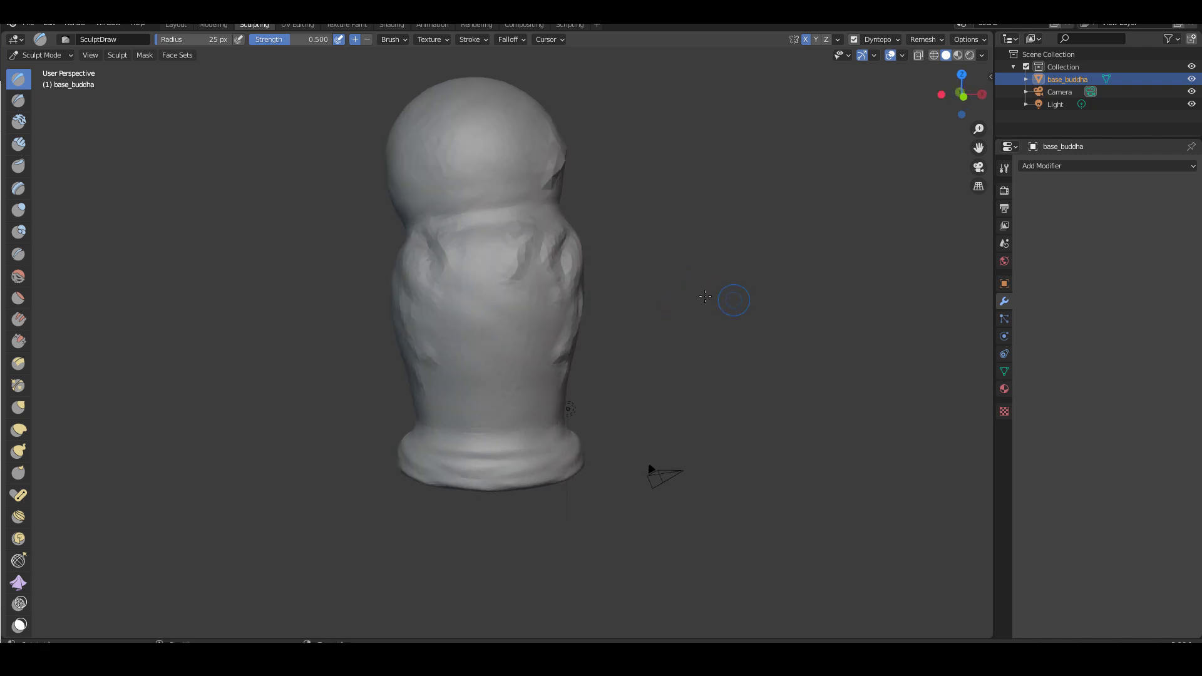
scroll(707, 289, "down", 3)
scroll(676, 291, "up", 2)
mouse_move(742, 289)
middle_mouse_down()
mouse_move(698, 309)
mouse_move(698, 322)
middle_mouse_up()
scroll(731, 315, "up", 2)
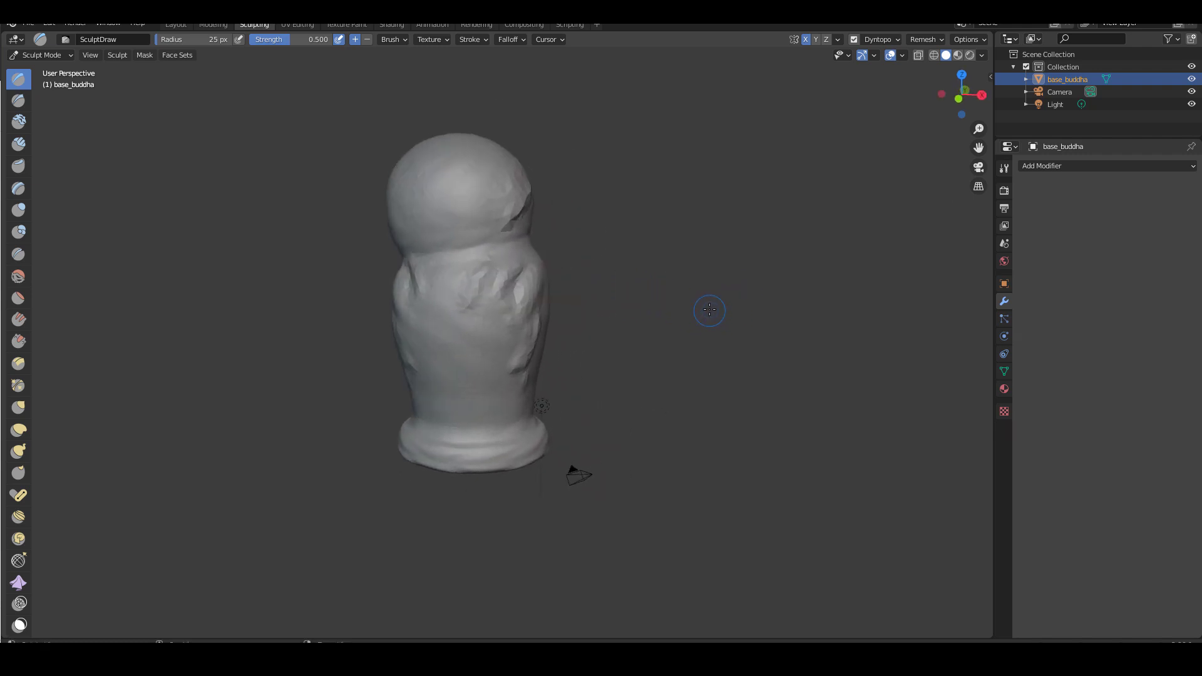
mouse_move(644, 305)
middle_mouse_down()
mouse_move(684, 298)
mouse_move(678, 326)
mouse_move(701, 320)
mouse_move(691, 294)
middle_mouse_up()
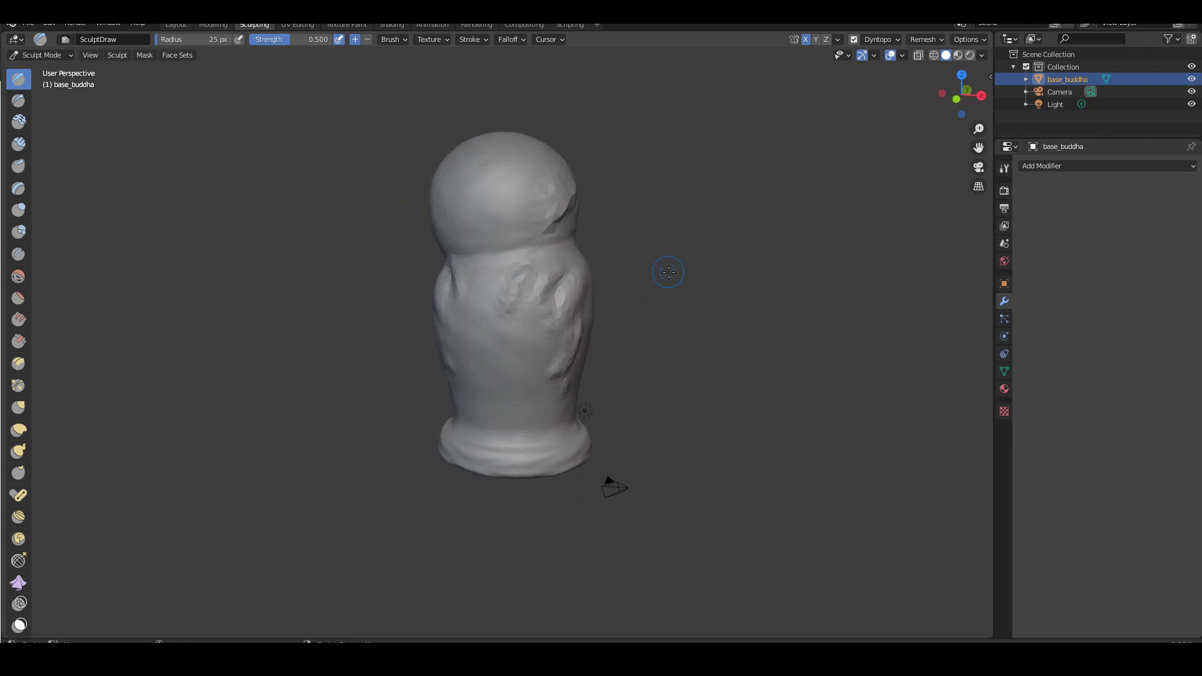
middle_click_drag(675, 249, 687, 241)
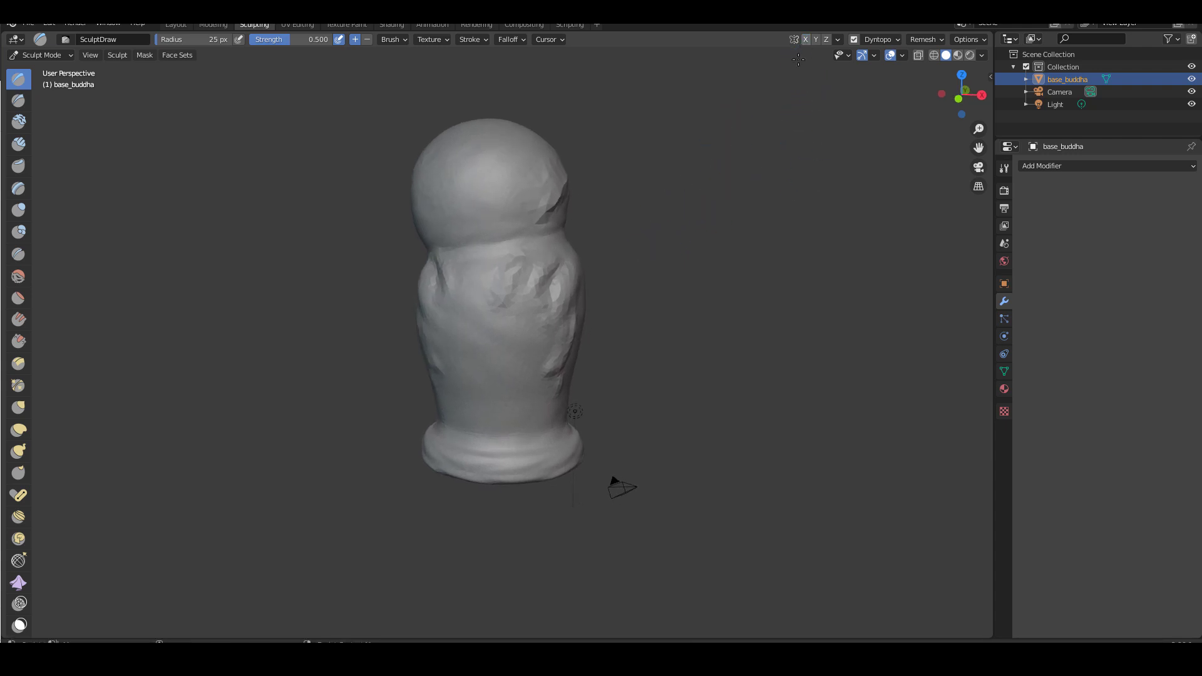
Sculpt a diagonal stroke across the figure's belly with the 25 px SculptDraw brush
mouse_move(680, 307)
middle_mouse_down()
mouse_move(663, 294)
mouse_move(738, 263)
middle_mouse_up()
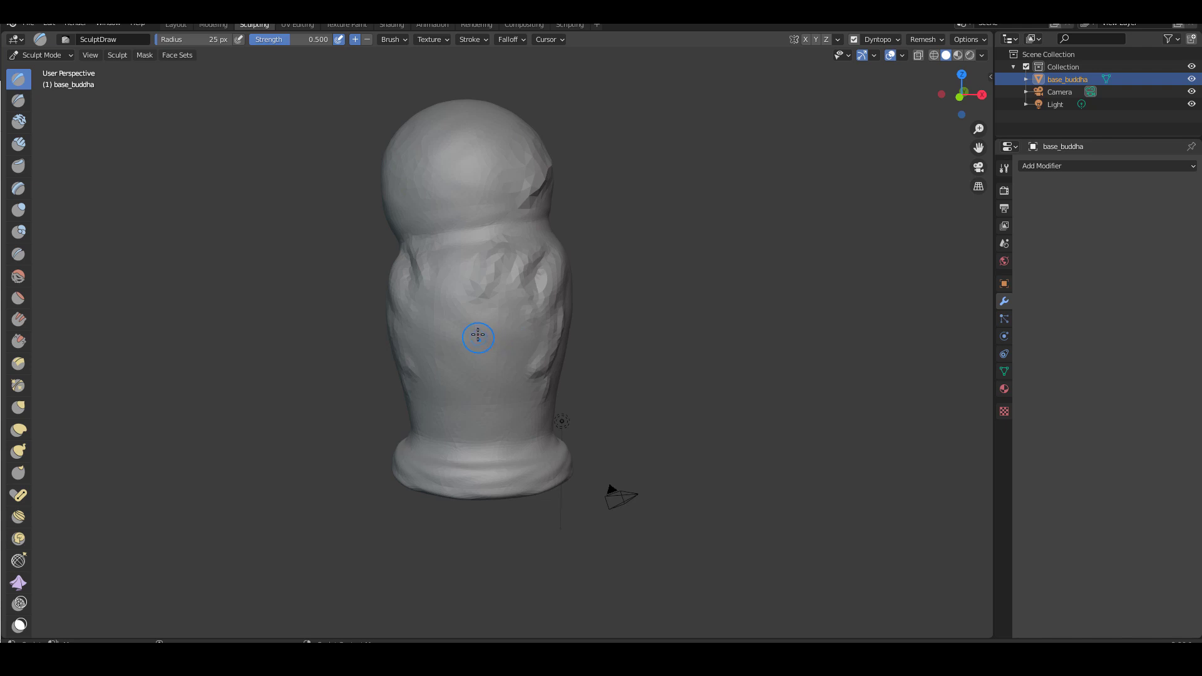
left_click_drag(494, 316, 449, 382)
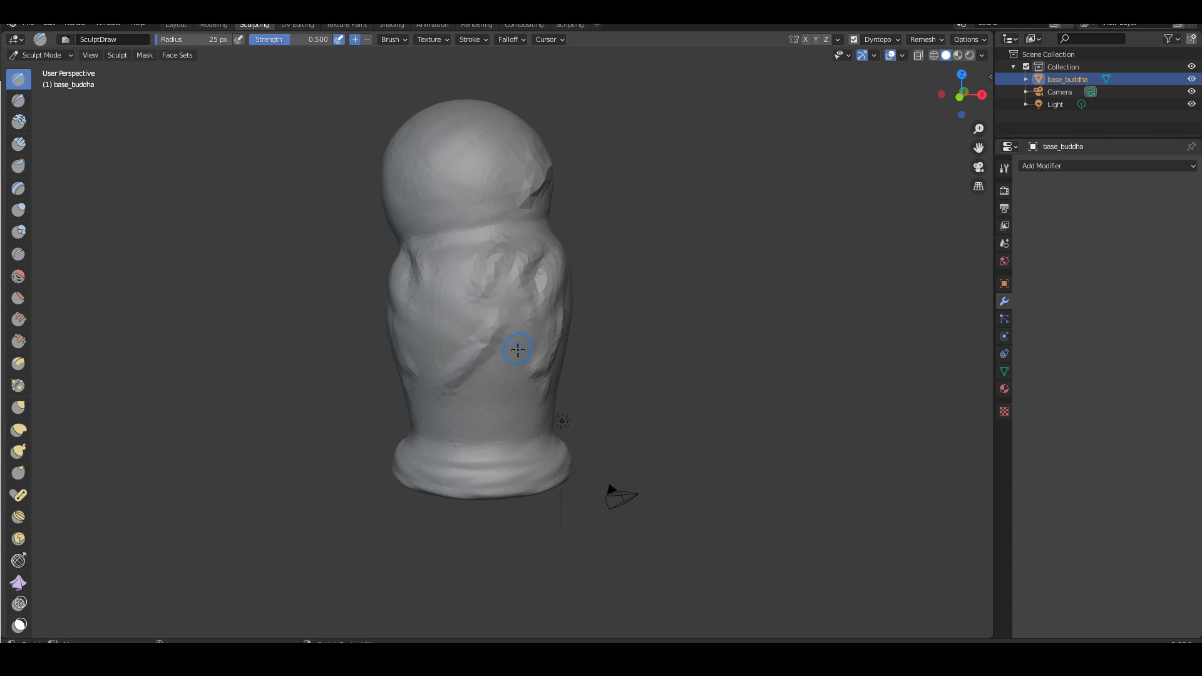
Carve grooves into the lower belly and the upper head with the 25 px Draw Sharp brush
mouse_move(633, 316)
middle_mouse_down()
mouse_move(722, 326)
mouse_move(604, 314)
mouse_move(720, 289)
middle_mouse_up()
left_click(18, 100)
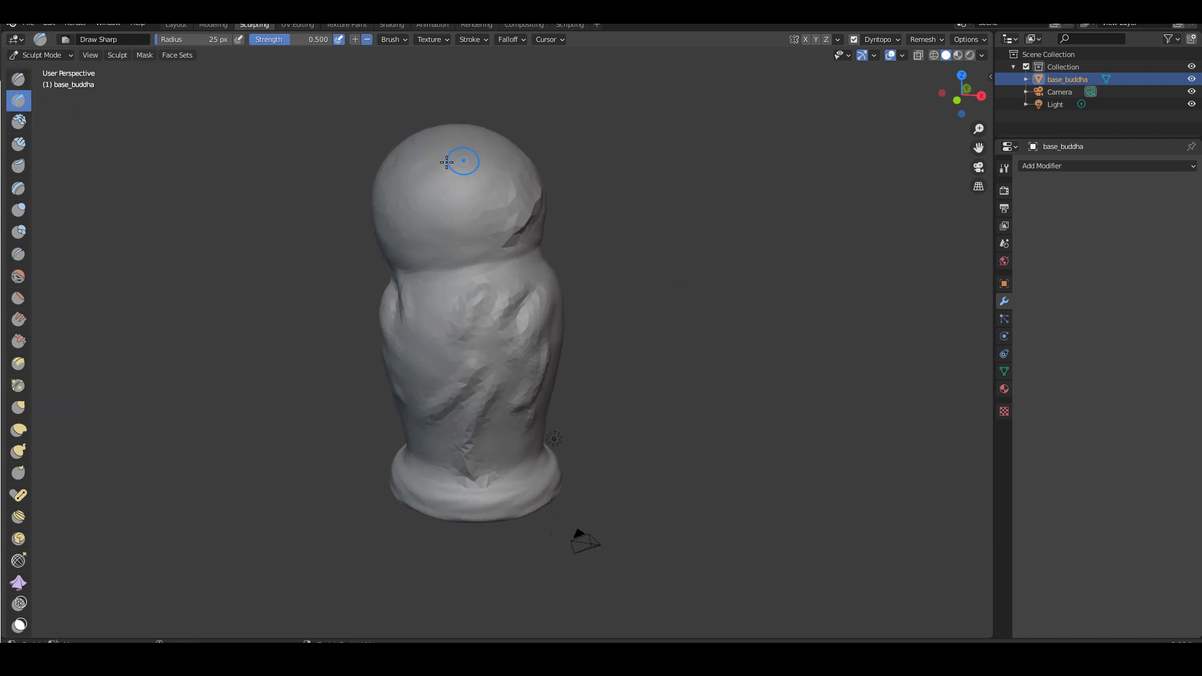
left_click_drag(462, 159, 431, 220)
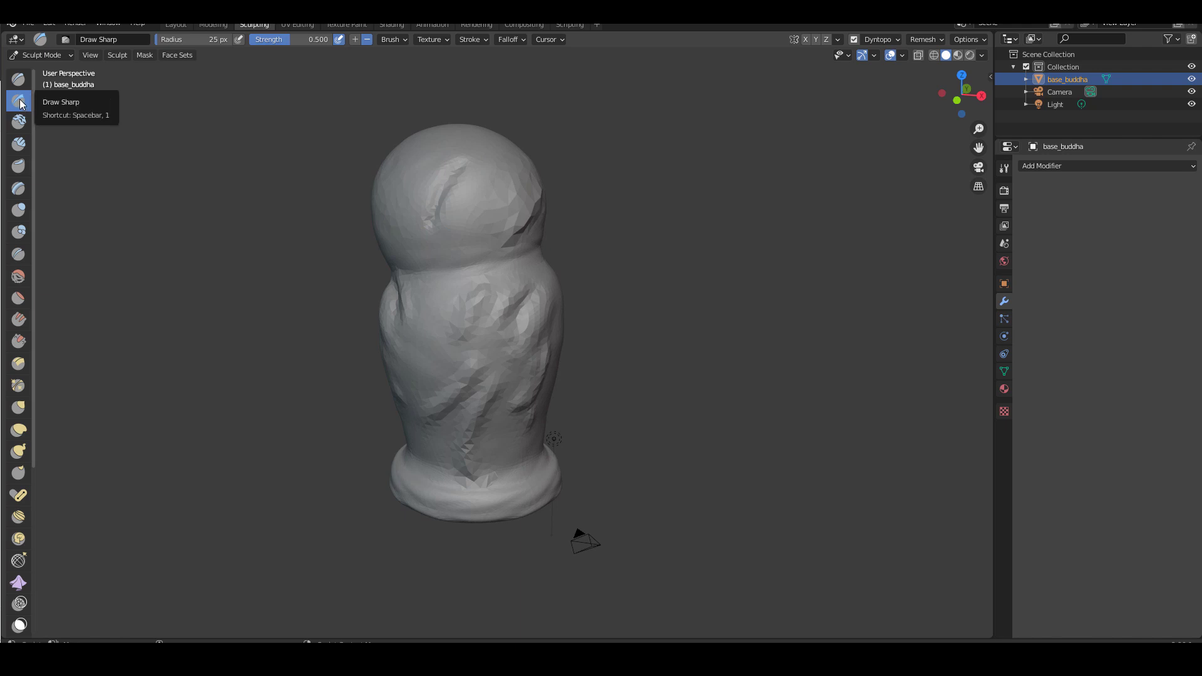
middle_click_drag(619, 187, 621, 195)
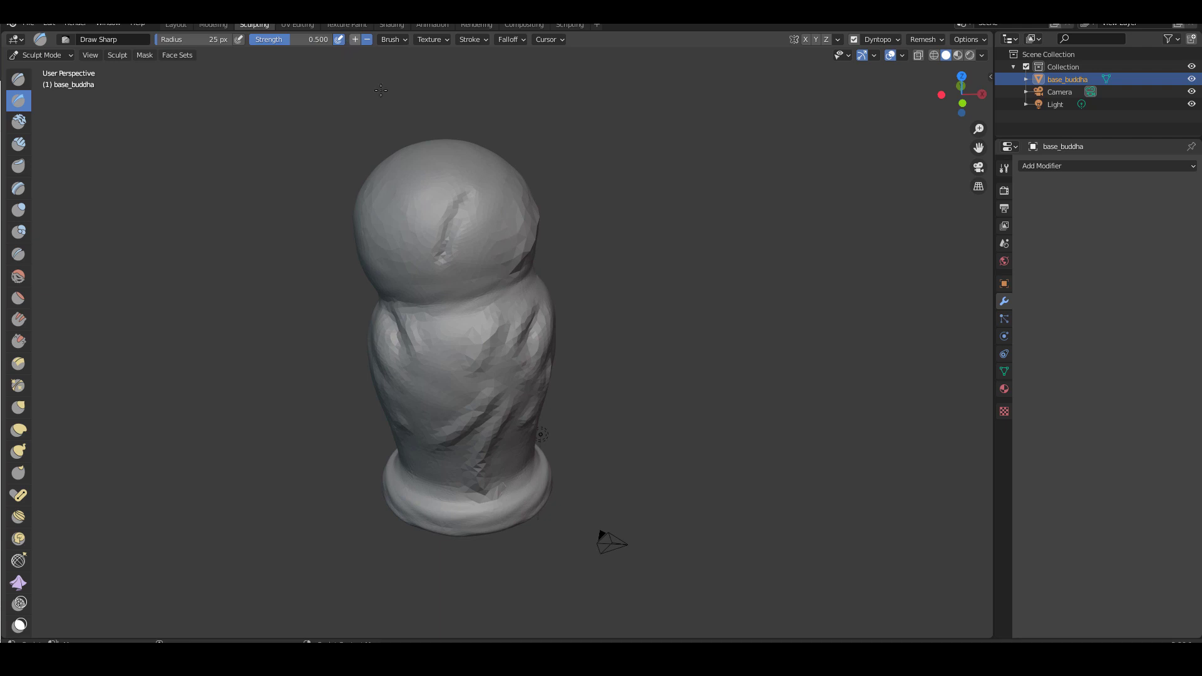
Set the Draw Sharp brush direction to Add and sculpt a raised ridge on the head beside the groove
left_click(354, 40)
middle_click_drag(609, 176, 461, 214)
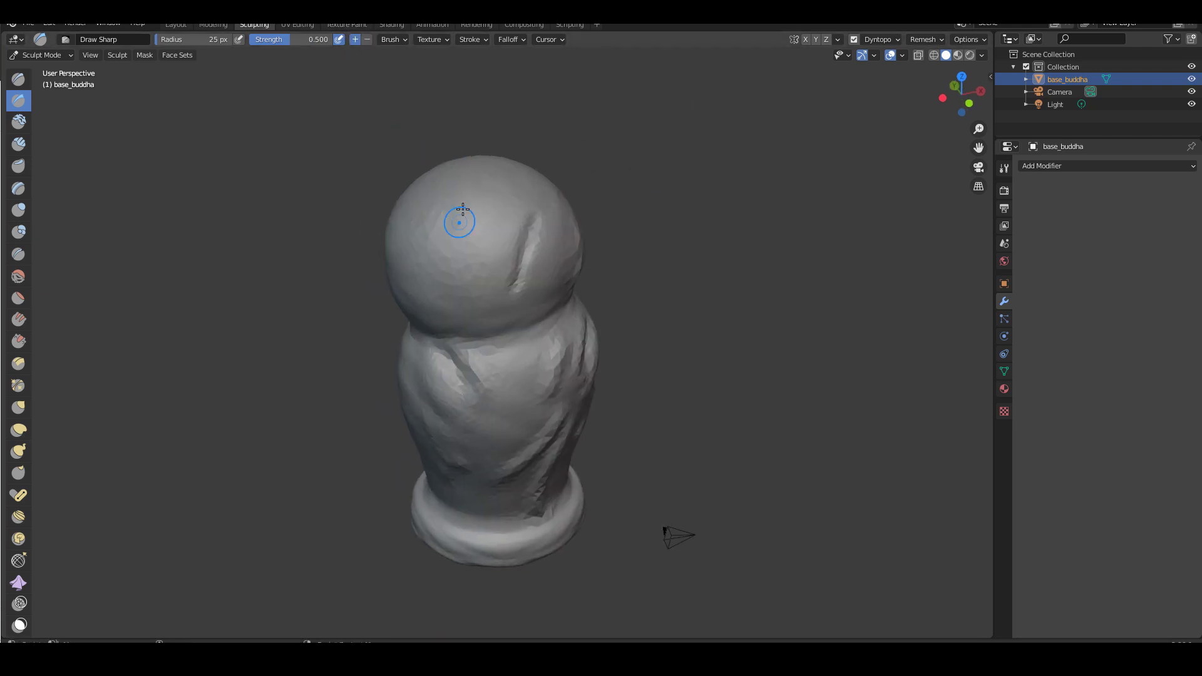
left_click_drag(489, 200, 456, 223)
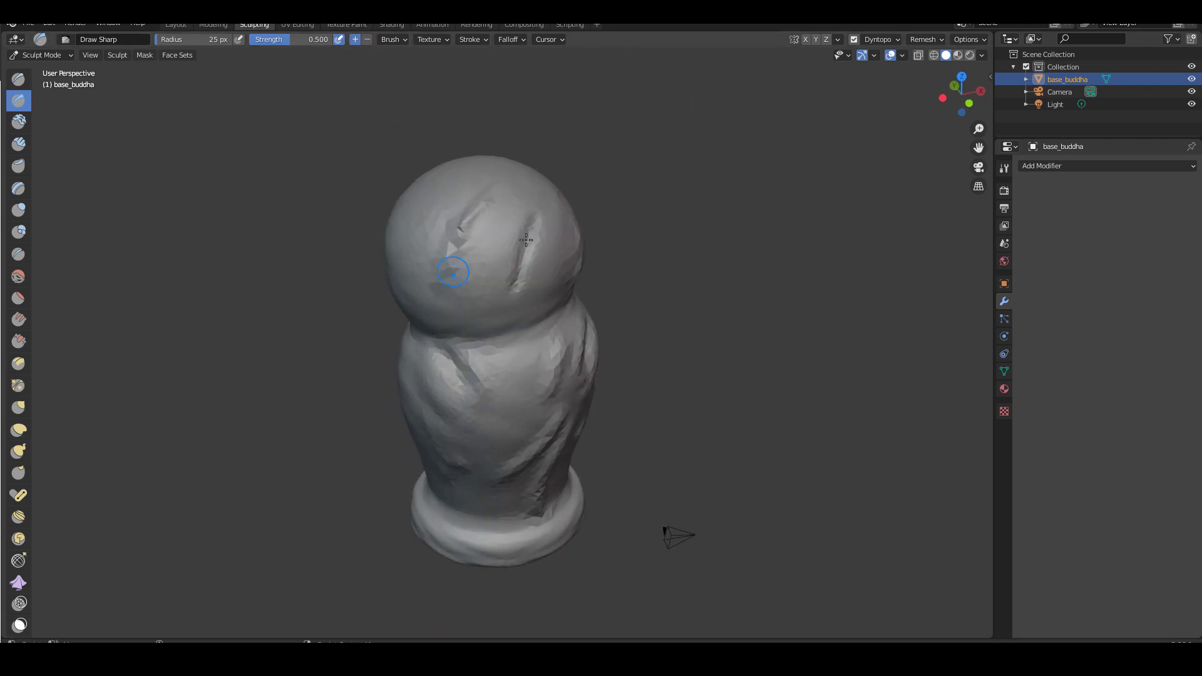
mouse_move(692, 246)
middle_mouse_down()
mouse_move(660, 188)
mouse_move(645, 237)
mouse_move(657, 207)
middle_mouse_up()
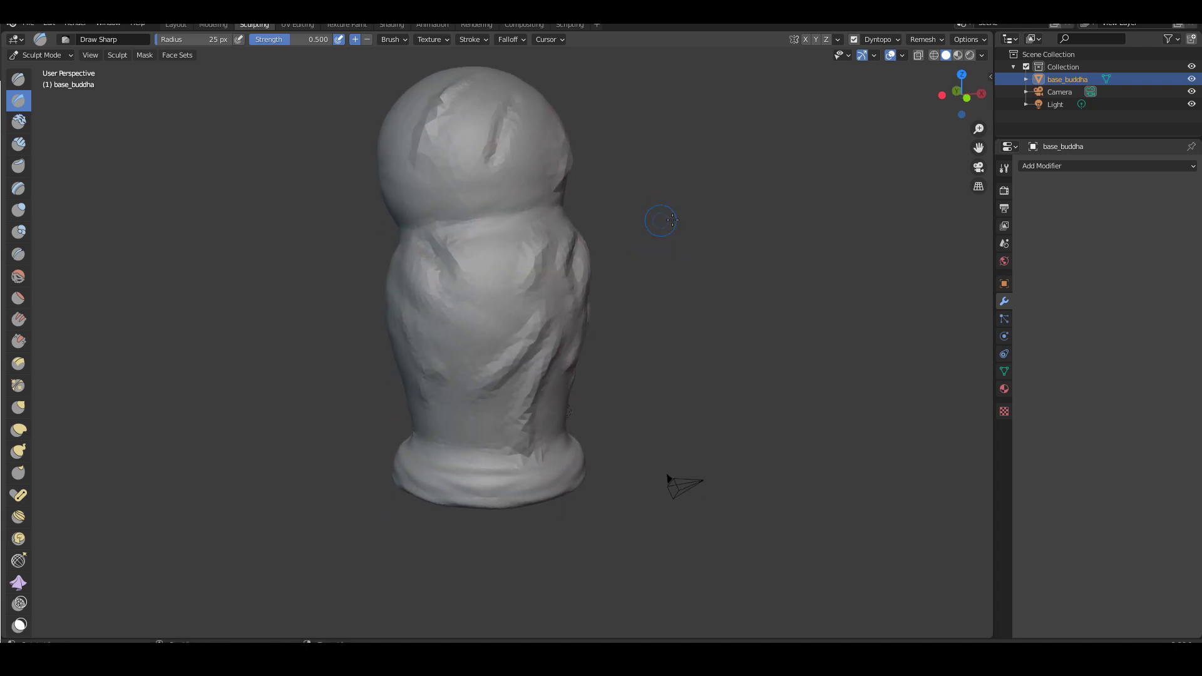
Build up the side of the head with the Clay brush, trying strengths of 0.641 and 0.833
left_click(22, 128)
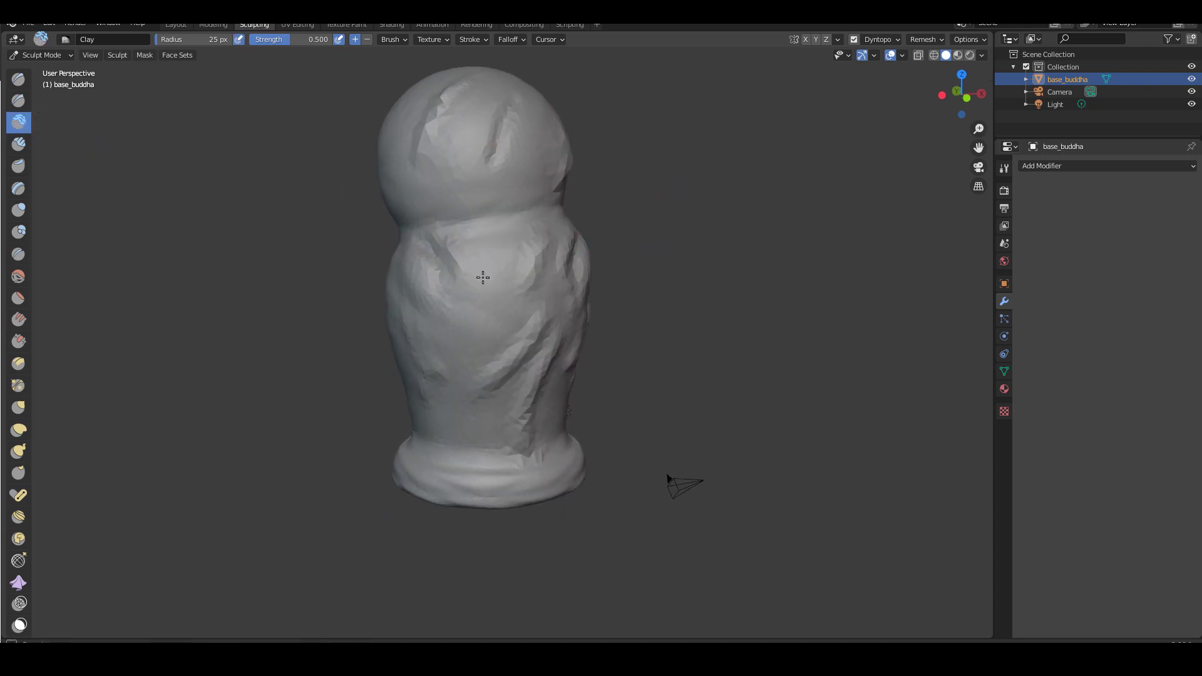
middle_click_drag(698, 220, 690, 220)
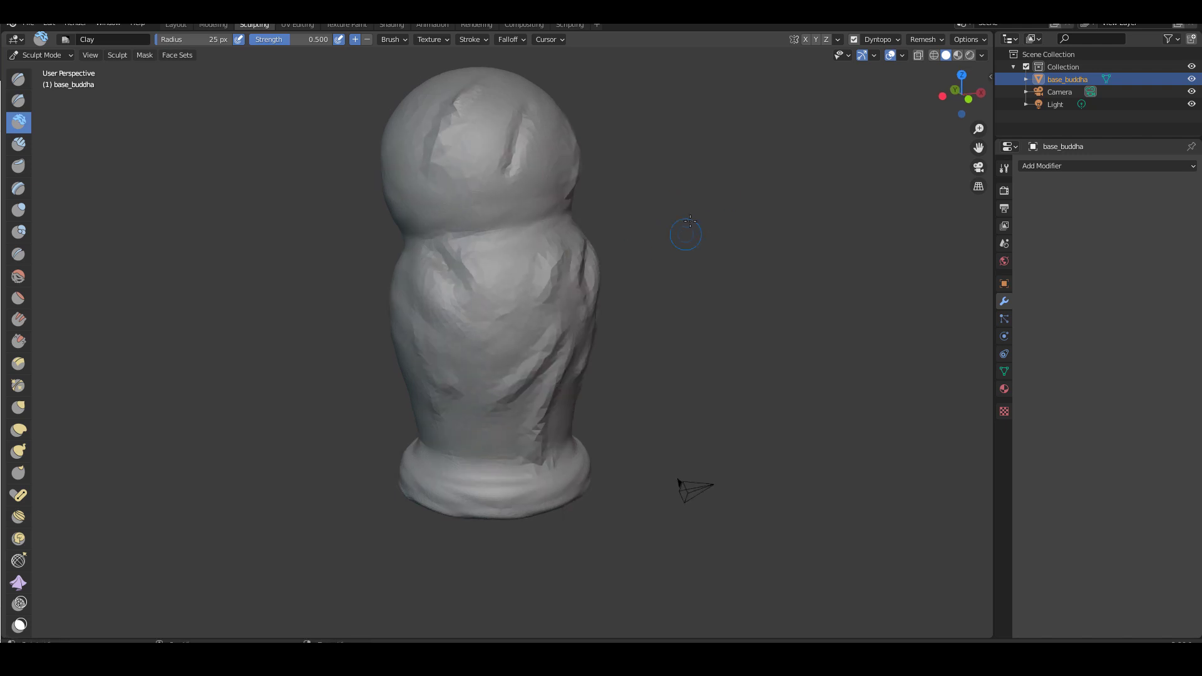
middle_click_drag(566, 176, 558, 194)
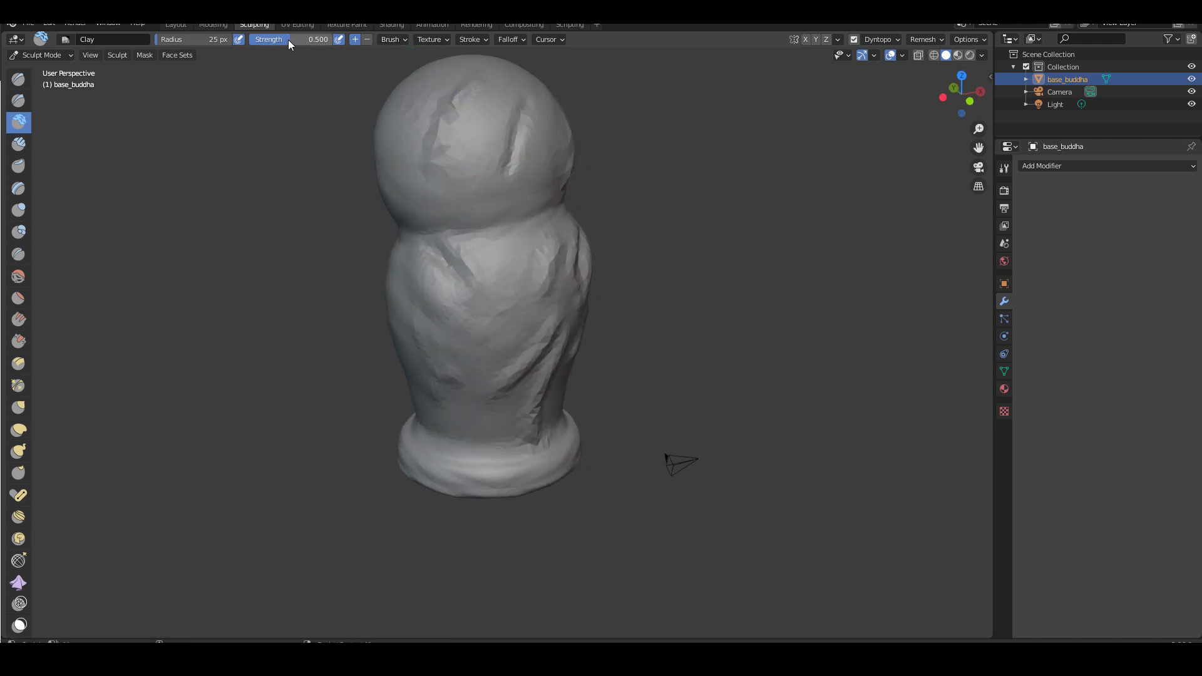
mouse_move(648, 134)
middle_mouse_down()
mouse_move(622, 215)
mouse_move(472, 196)
mouse_move(453, 153)
middle_mouse_up()
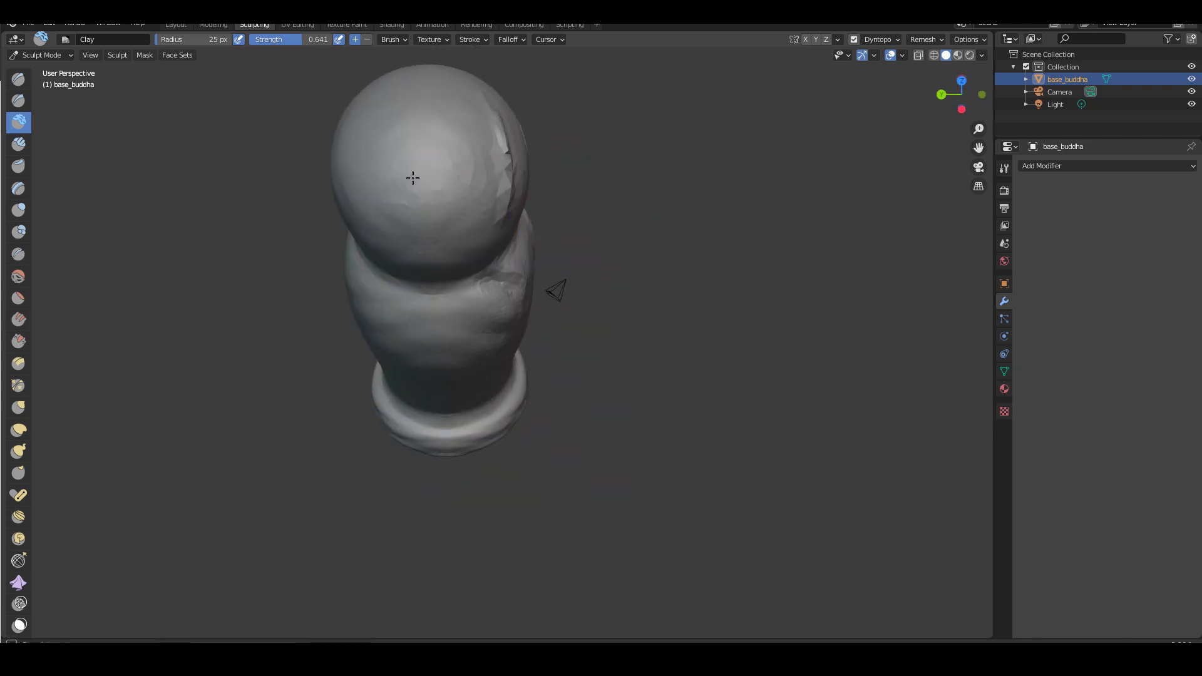
mouse_move(636, 194)
middle_mouse_down()
mouse_move(683, 161)
mouse_move(663, 169)
middle_mouse_up()
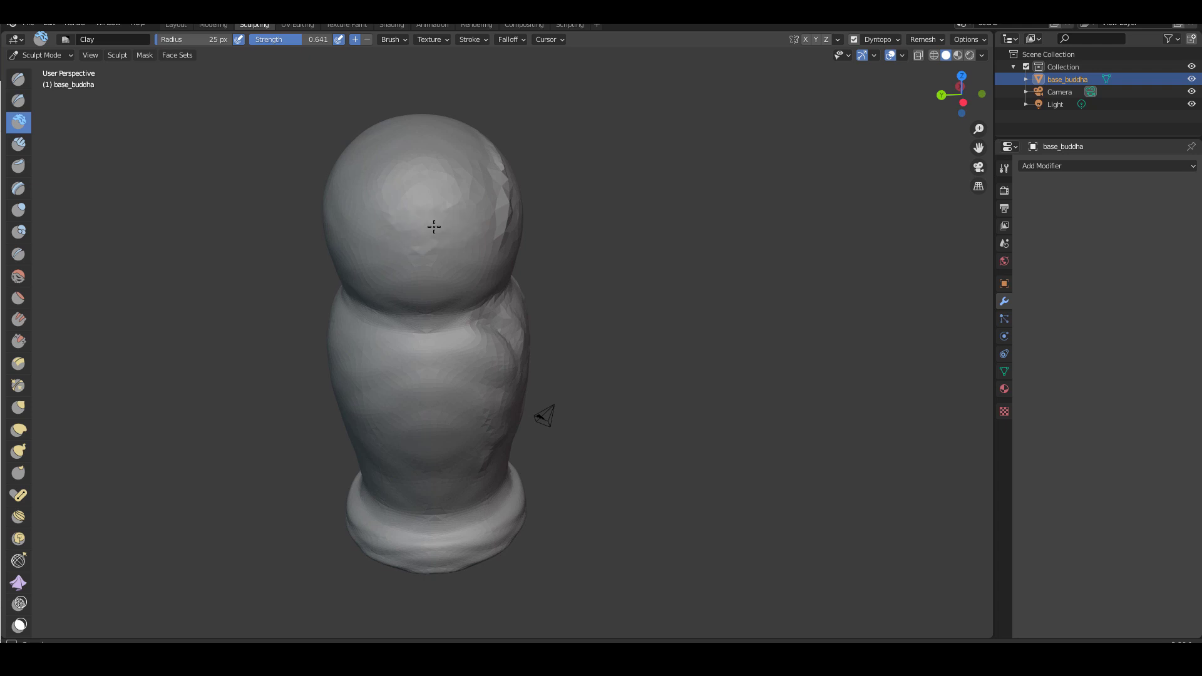
middle_click_drag(590, 227, 641, 192)
key("KP_Decimal")
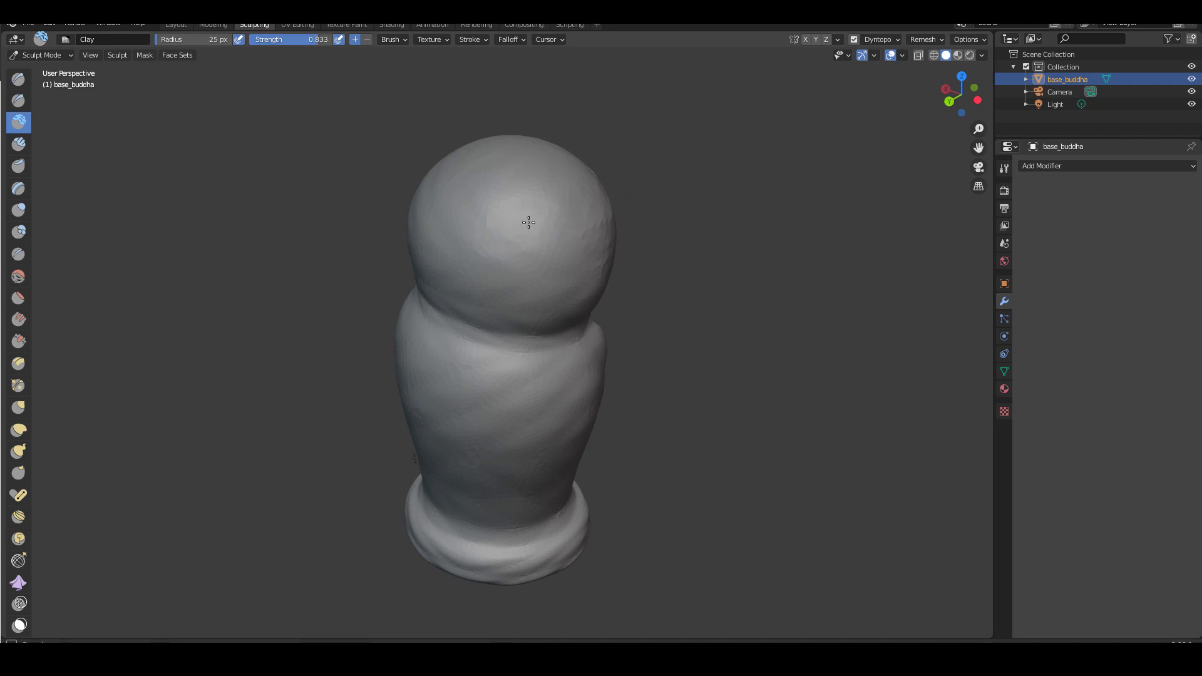
mouse_move(615, 246)
middle_mouse_down()
mouse_move(534, 161)
mouse_move(501, 150)
middle_mouse_up()
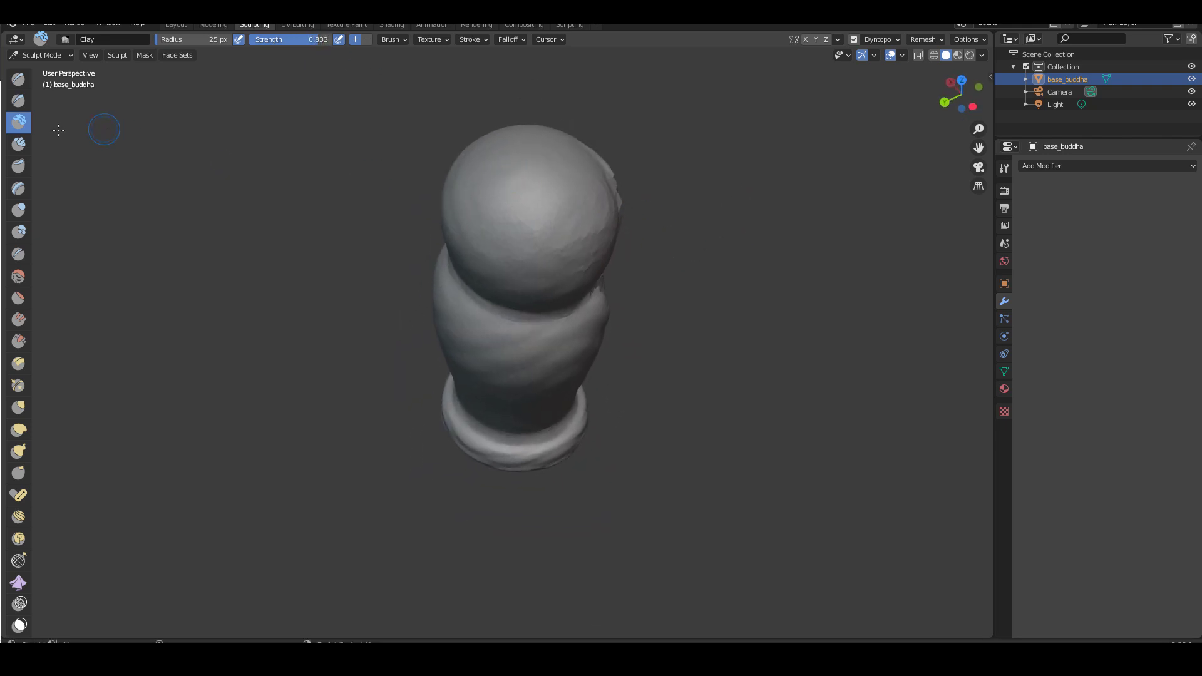
Sculpt several strokes around the back and side of the head with the Clay Strips brush at 0.600 strength
left_click(19, 145)
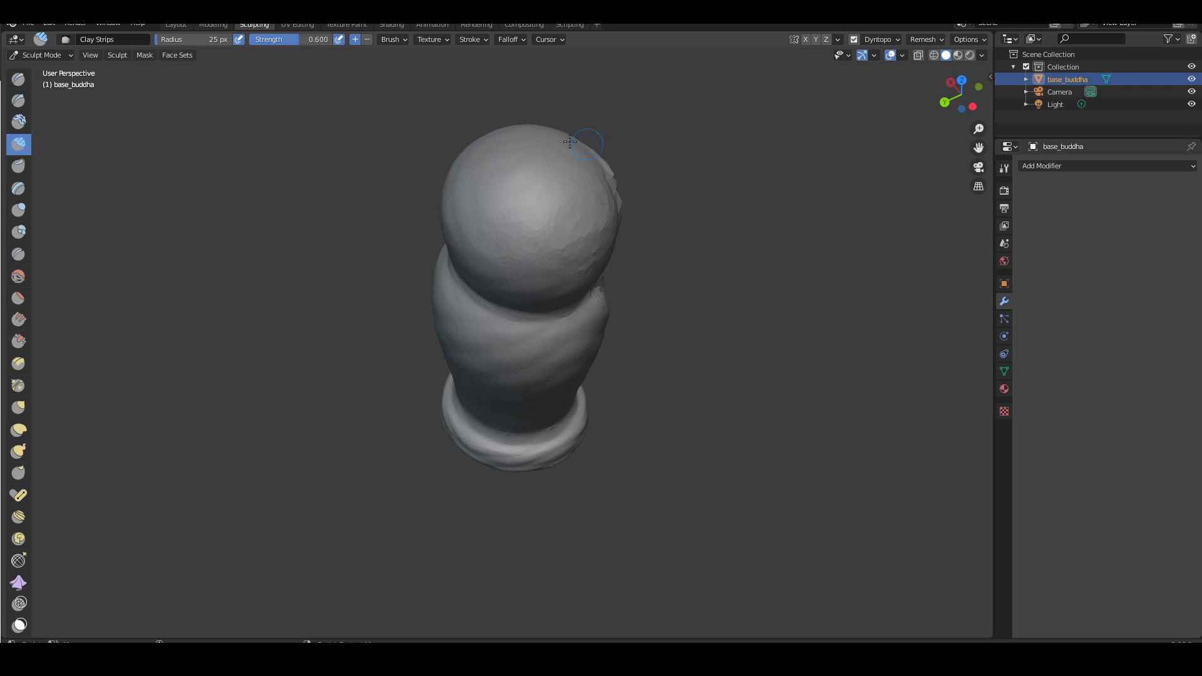
mouse_move(559, 175)
left_mouse_down()
mouse_move(499, 248)
mouse_move(551, 194)
left_mouse_up()
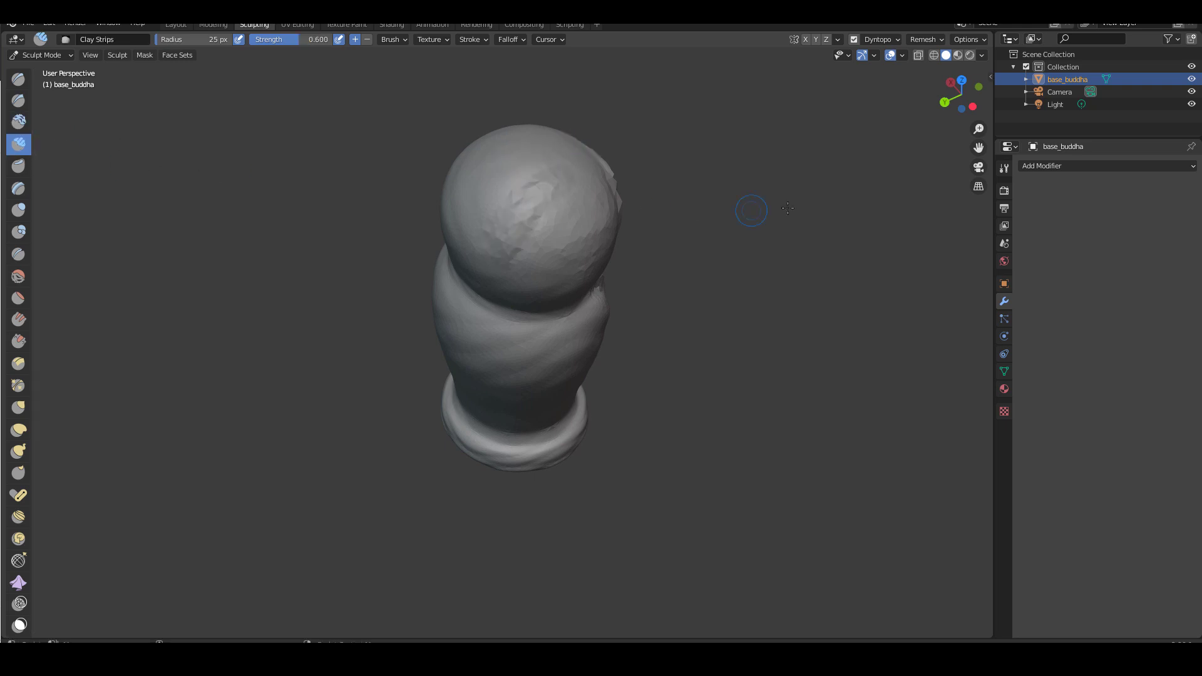
middle_click_drag(751, 207, 732, 193)
scroll(732, 194, "up", 2)
middle_click_drag(550, 335, 671, 188)
mouse_move(475, 232)
left_mouse_down()
mouse_move(442, 283)
mouse_move(477, 232)
mouse_move(472, 285)
left_mouse_up()
middle_click_drag(617, 236, 572, 200)
scroll(572, 201, "up", 1)
middle_click_drag(403, 228, 496, 340)
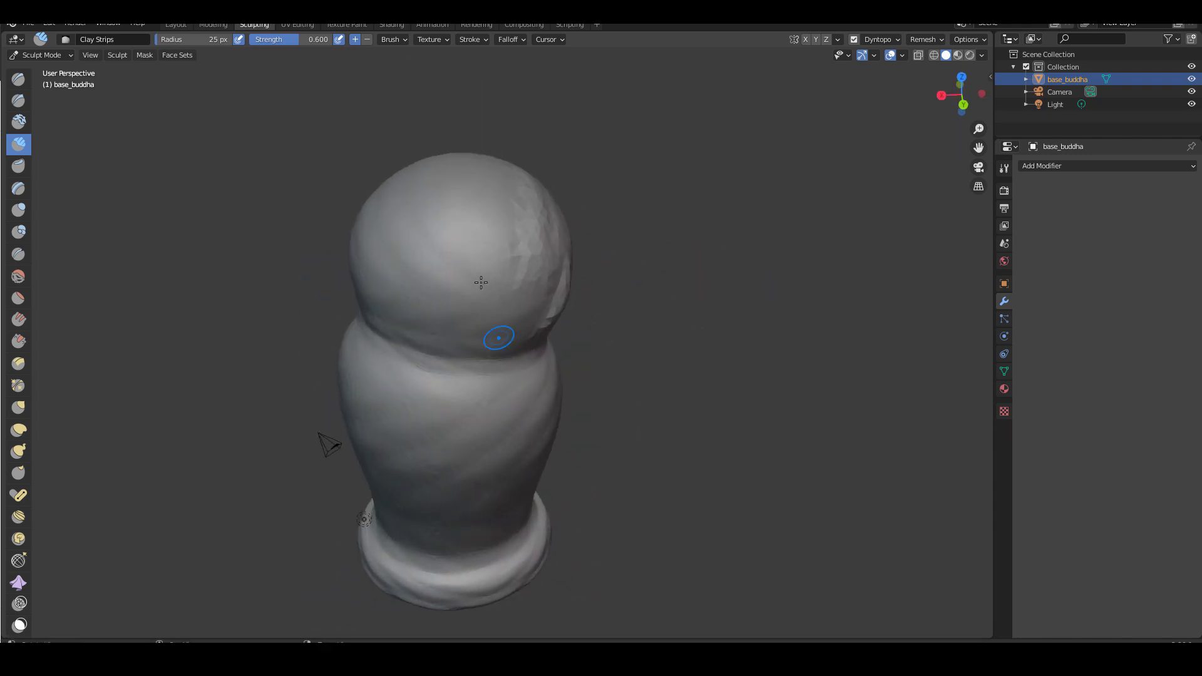
middle_click_drag(394, 236, 452, 267)
mouse_move(407, 197)
left_mouse_down()
mouse_move(440, 206)
mouse_move(405, 222)
mouse_move(450, 220)
mouse_move(413, 237)
left_mouse_up()
middle_click_drag(657, 260, 434, 217)
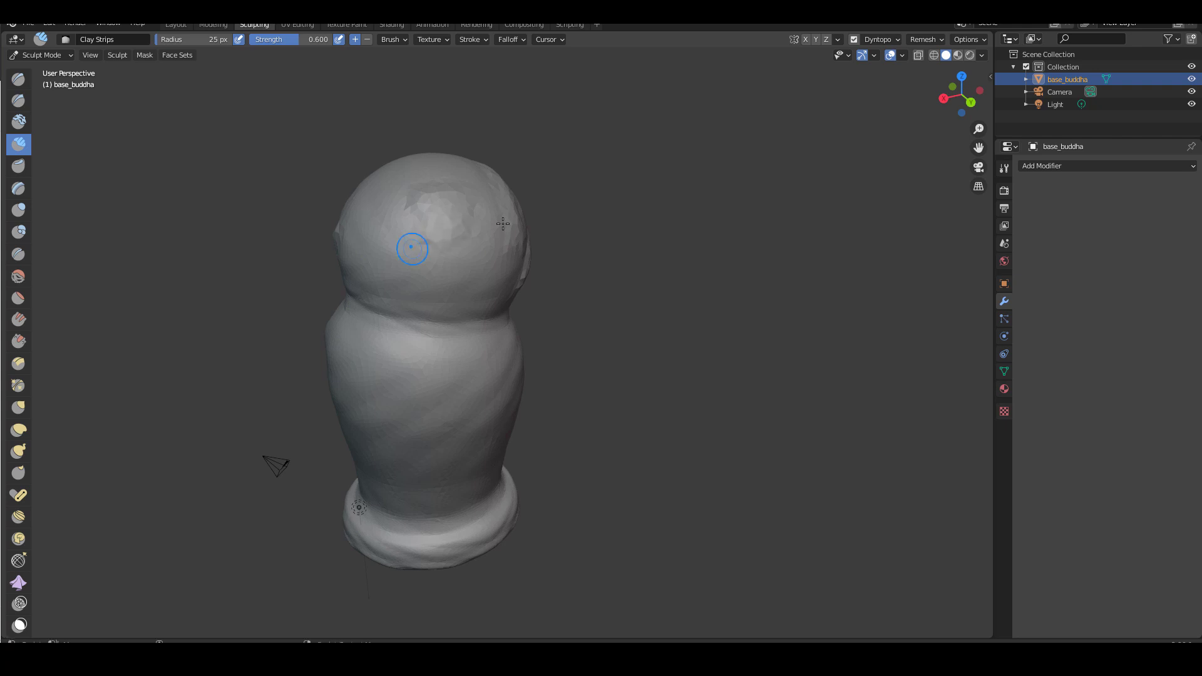
Shape patches on the side of the head and the shoulder with the Clay Thumb brush
left_click(21, 169)
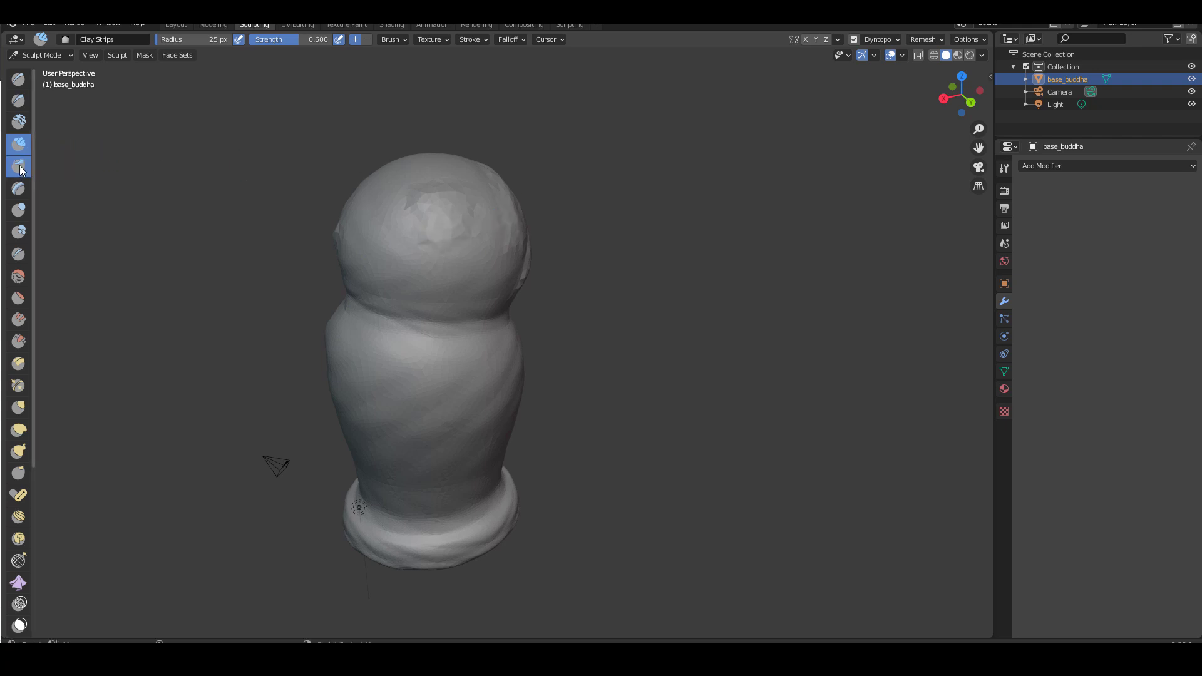
mouse_move(464, 273)
left_mouse_down()
mouse_move(432, 288)
mouse_move(462, 269)
mouse_move(413, 272)
left_mouse_up()
mouse_move(685, 268)
middle_mouse_down()
mouse_move(514, 213)
mouse_move(603, 208)
mouse_move(389, 214)
middle_mouse_up()
mouse_move(451, 320)
left_mouse_down()
mouse_move(434, 317)
mouse_move(460, 319)
mouse_move(438, 333)
left_mouse_up()
middle_click_drag(439, 333, 595, 225)
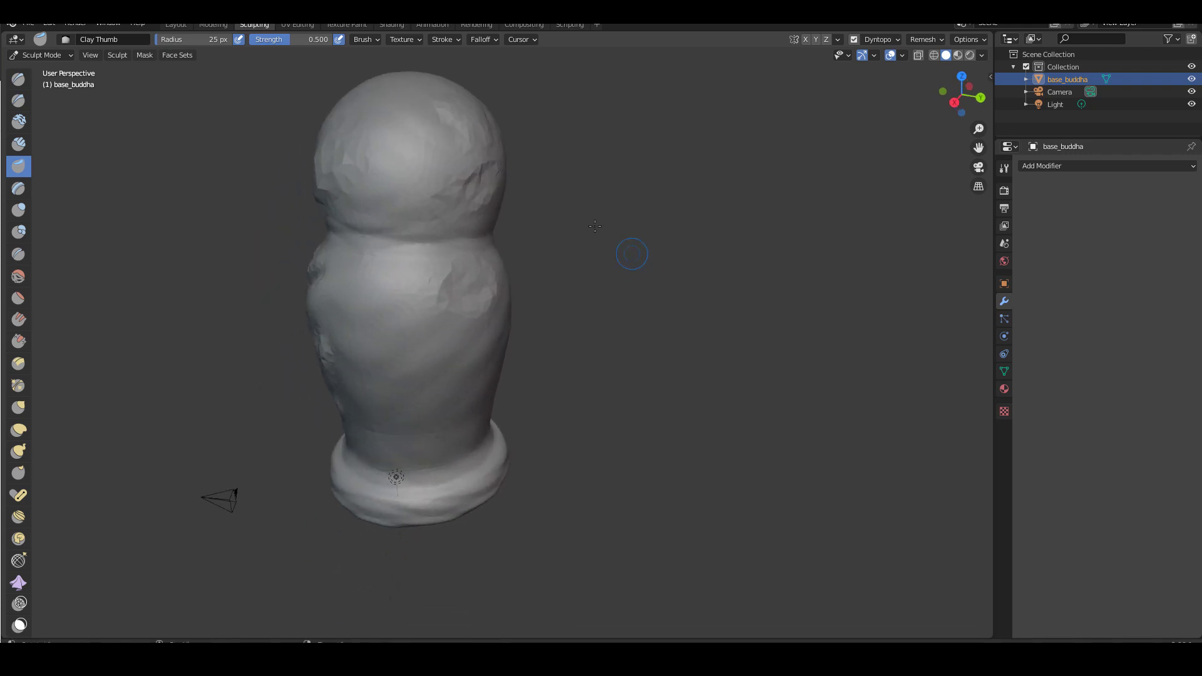
Sculpt raised strokes across the side of the torso with the Layer brush at 1.000 strength
left_click(19, 190)
mouse_move(411, 281)
left_mouse_down()
mouse_move(385, 313)
mouse_move(397, 332)
left_mouse_up()
middle_click_drag(397, 332, 452, 323)
mouse_move(452, 322)
left_mouse_down()
mouse_move(424, 309)
mouse_move(405, 323)
mouse_move(439, 310)
mouse_move(411, 339)
mouse_move(403, 330)
mouse_move(426, 357)
left_mouse_up()
middle_click_drag(626, 336, 521, 208)
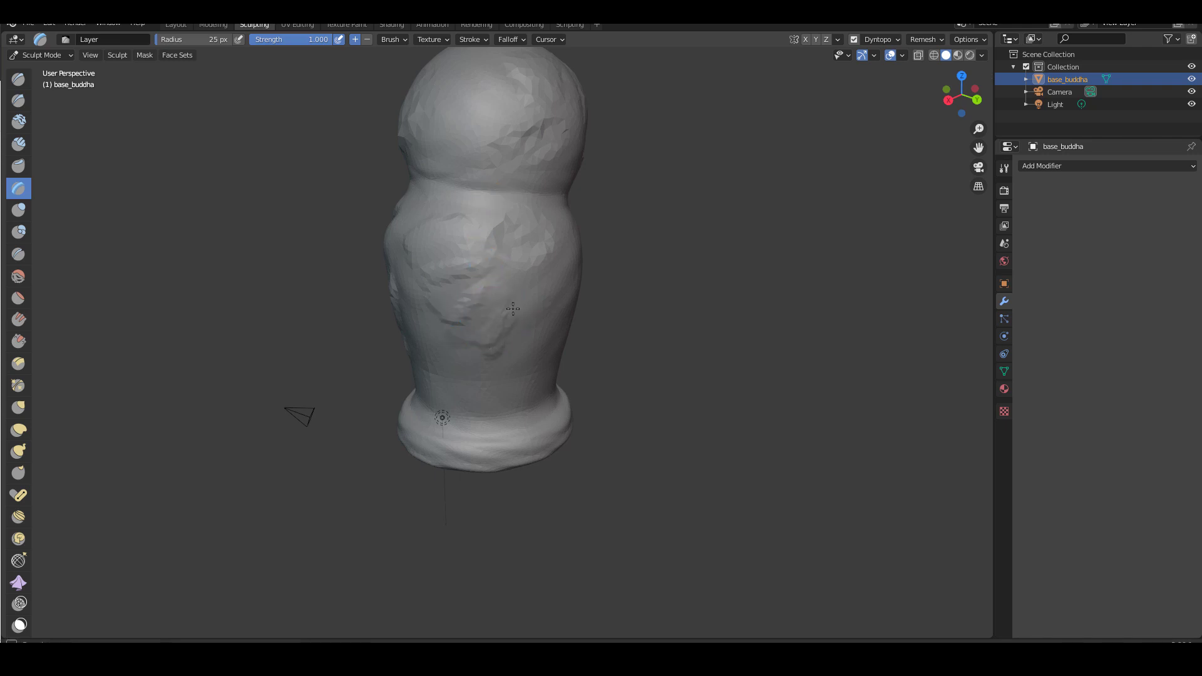
left_click_drag(517, 313, 519, 342)
mouse_move(626, 309)
middle_mouse_down()
mouse_move(549, 269)
mouse_move(577, 269)
middle_mouse_up()
mouse_move(464, 321)
left_mouse_down()
mouse_move(450, 326)
mouse_move(469, 343)
mouse_move(479, 322)
mouse_move(447, 357)
left_mouse_up()
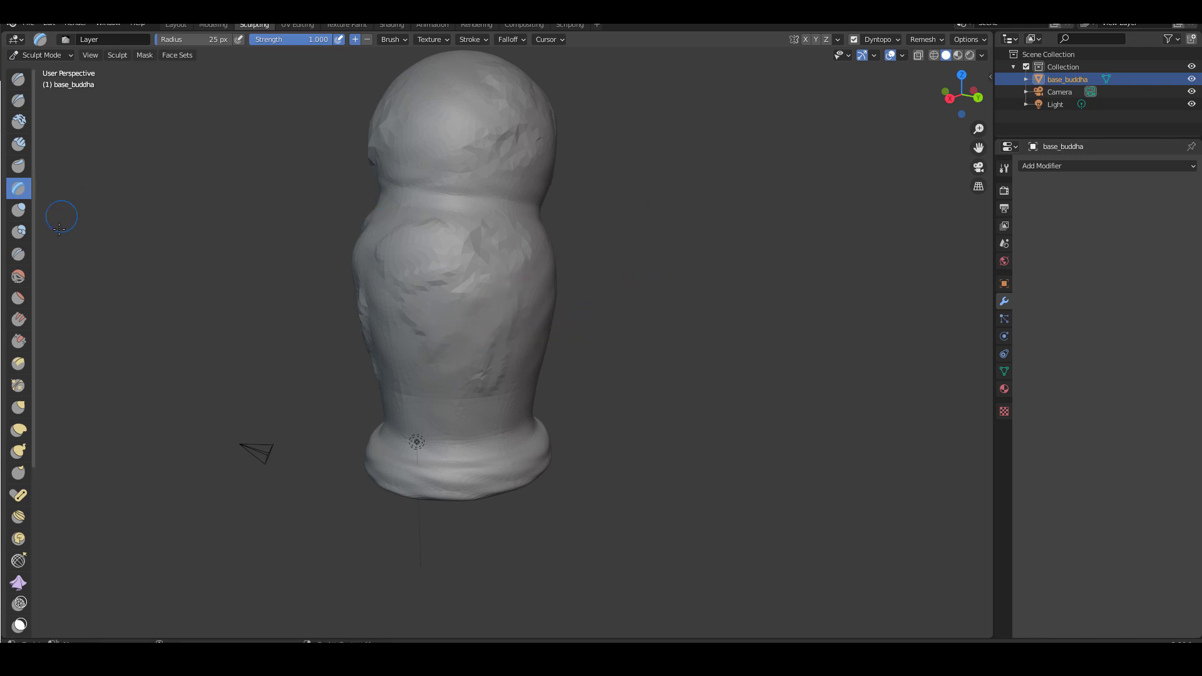
Try the Inflate/Deflate brush on the figure and build rounded bumps on the front of the head with the Blob brush
left_click(20, 213)
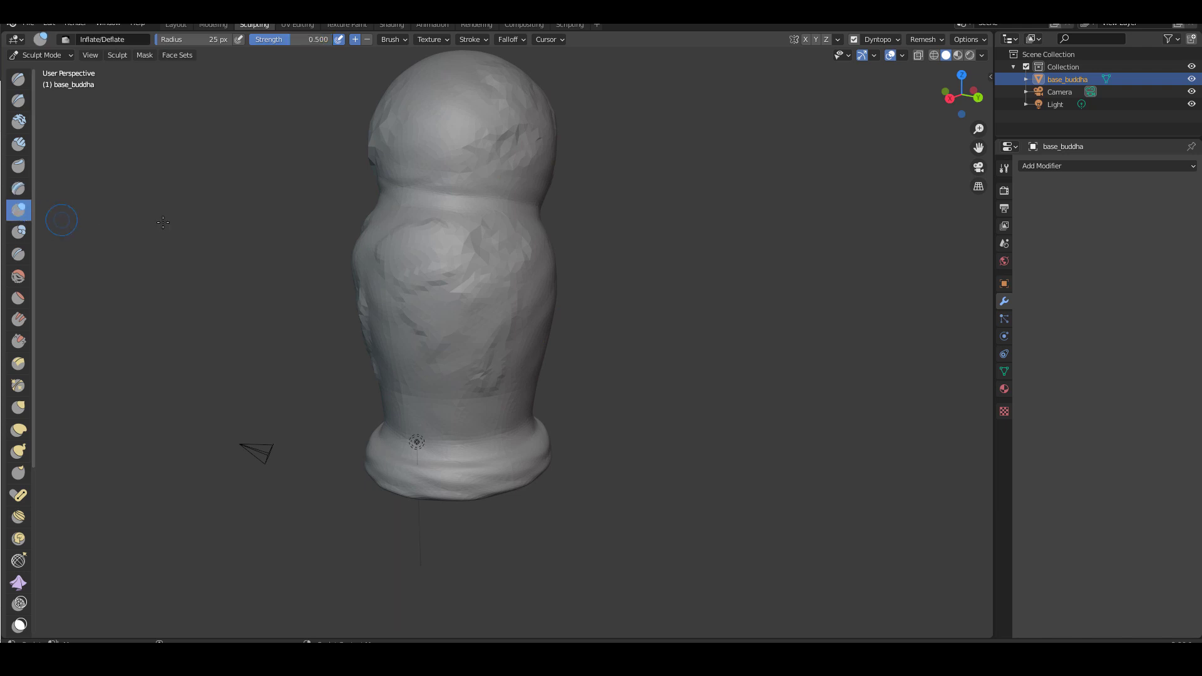
mouse_move(481, 179)
middle_mouse_down()
mouse_move(346, 237)
mouse_move(445, 223)
mouse_move(574, 268)
middle_mouse_up()
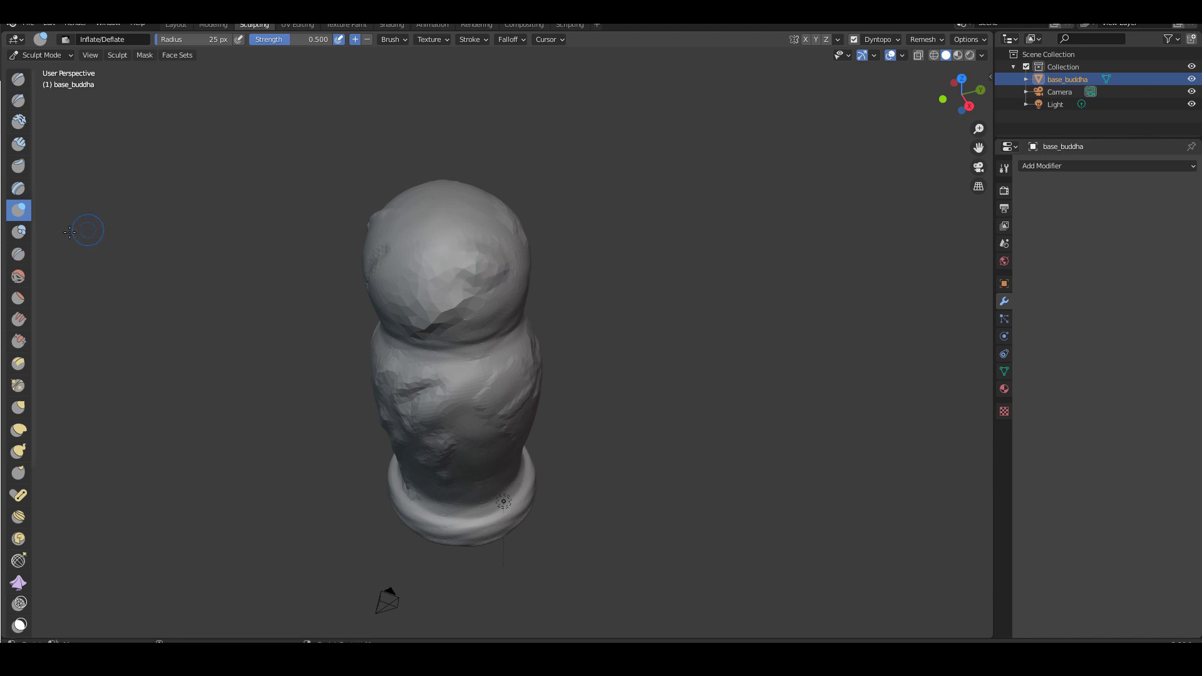
left_click(23, 233)
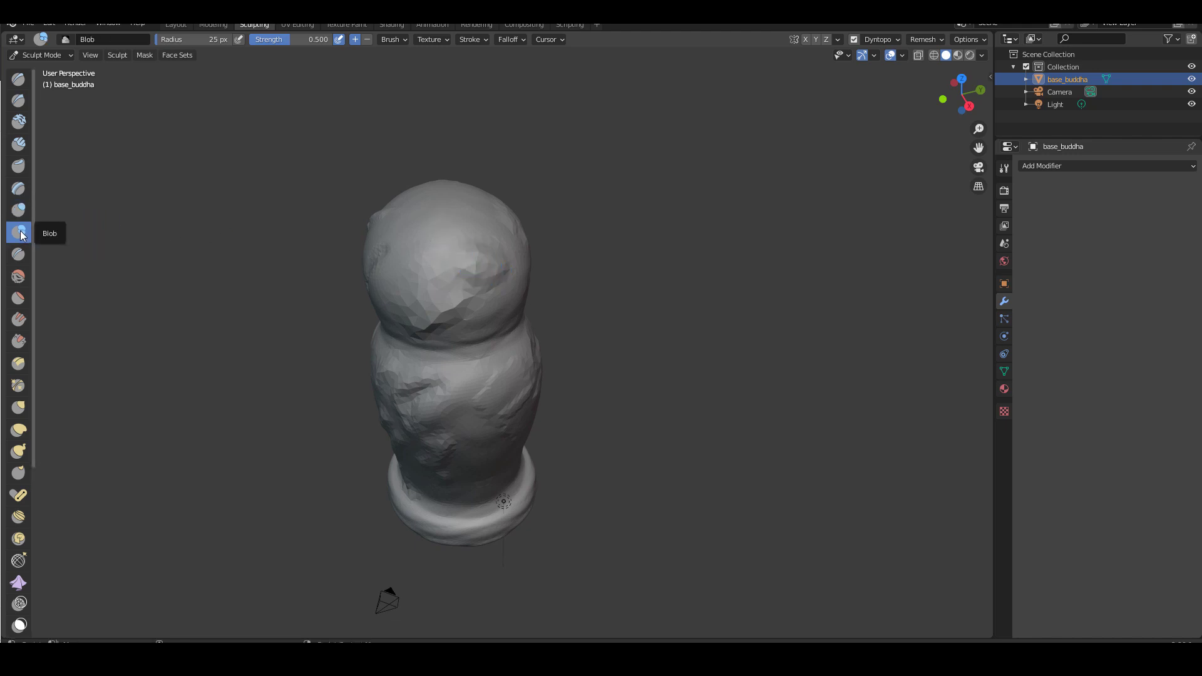
left_click_drag(416, 236, 462, 226)
mouse_move(625, 237)
middle_mouse_down()
mouse_move(632, 261)
mouse_move(564, 279)
mouse_move(491, 277)
middle_mouse_up()
left_click_drag(491, 277, 483, 289)
mouse_move(480, 305)
middle_mouse_down()
mouse_move(528, 276)
mouse_move(499, 236)
middle_mouse_up()
mouse_move(452, 275)
left_mouse_down()
mouse_move(460, 294)
mouse_move(442, 281)
left_mouse_up()
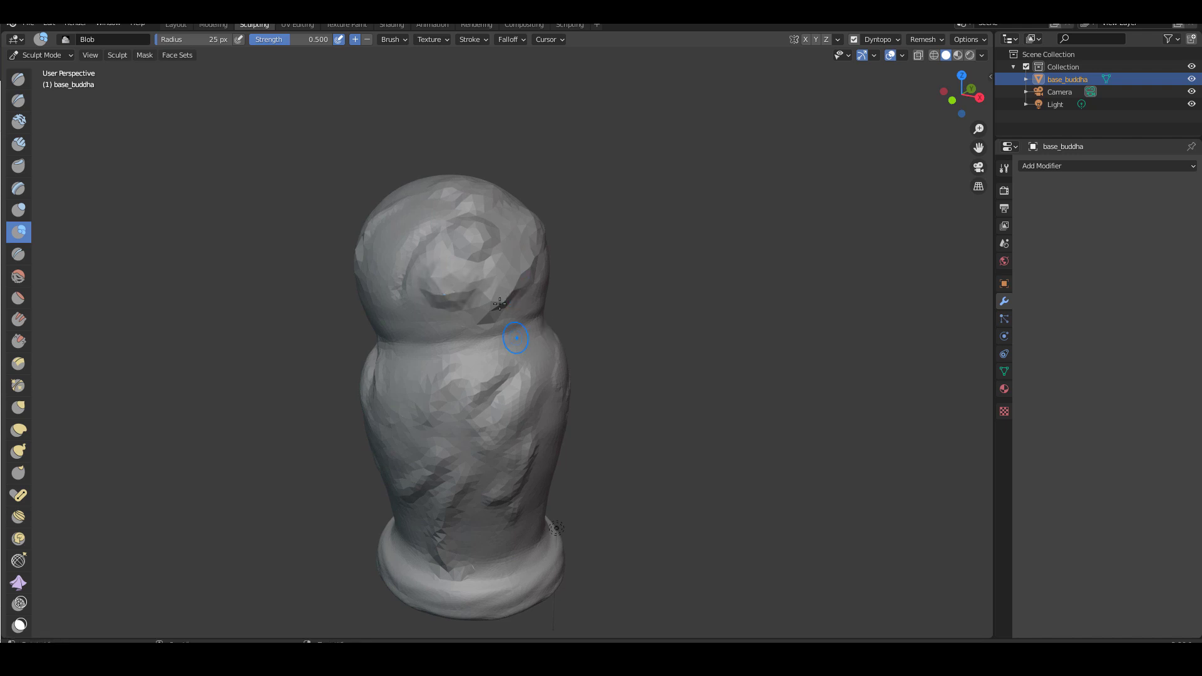
middle_click_drag(442, 281, 350, 269)
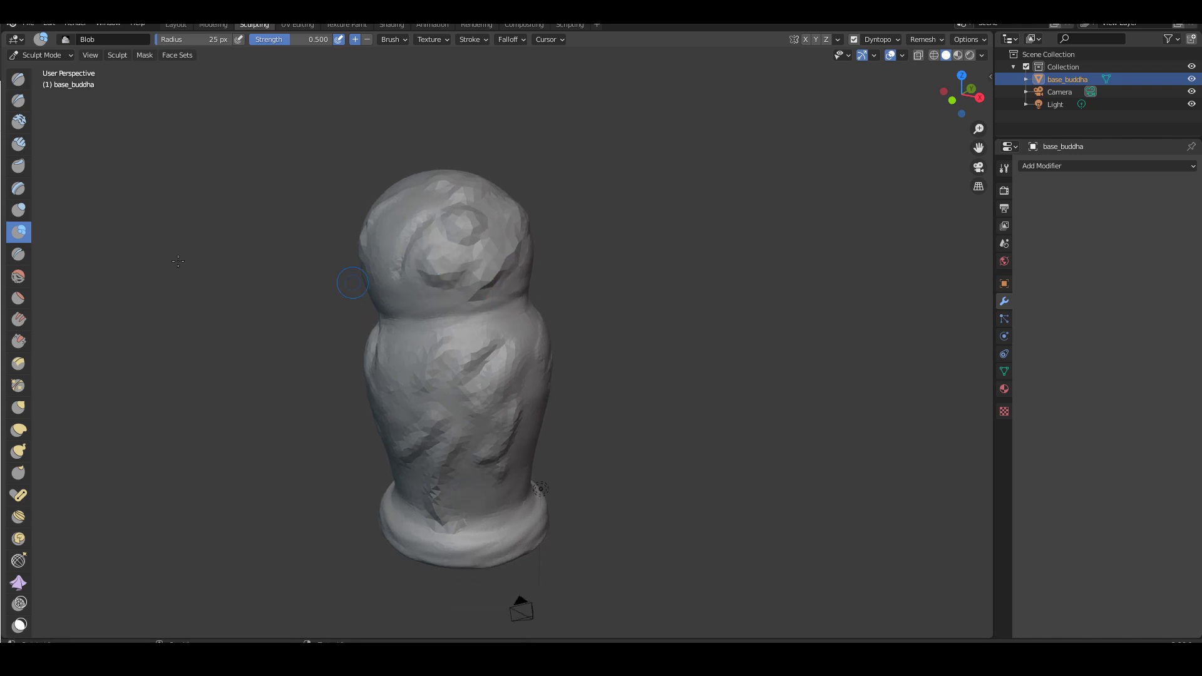
Set the Crease brush direction to Add and sculpt pinched ridges on the head
left_click(18, 254)
middle_click_drag(454, 284, 402, 305)
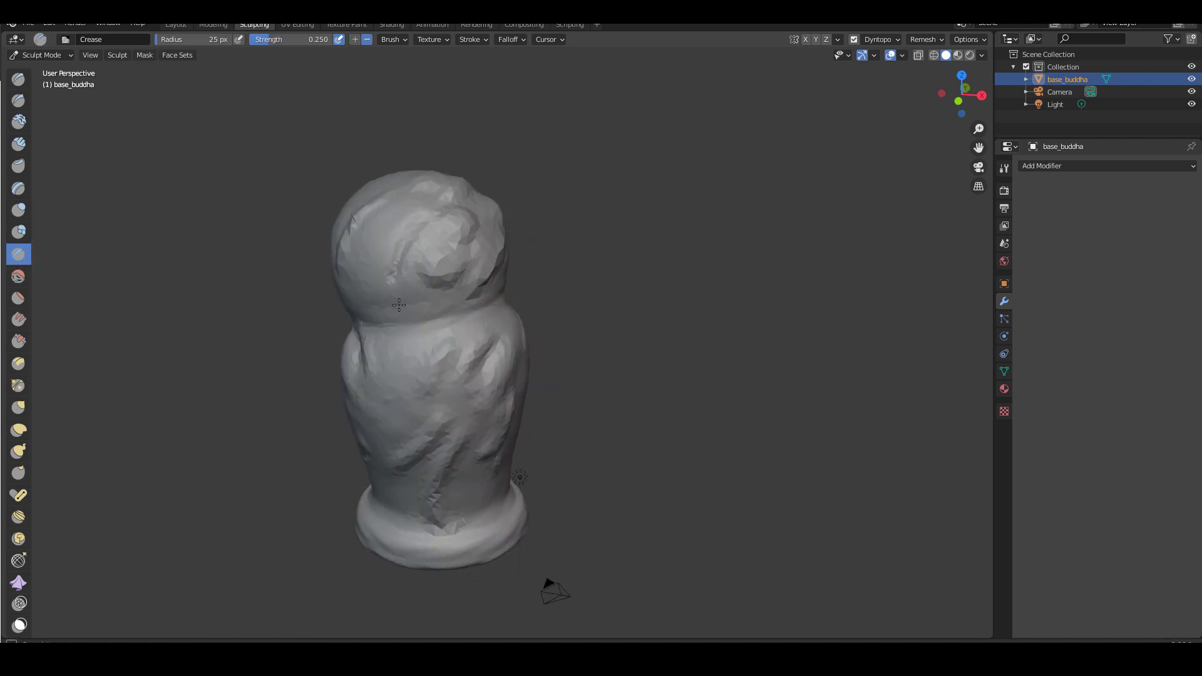
left_click(356, 40)
middle_click_drag(470, 206, 440, 187)
middle_click_drag(418, 201, 433, 219)
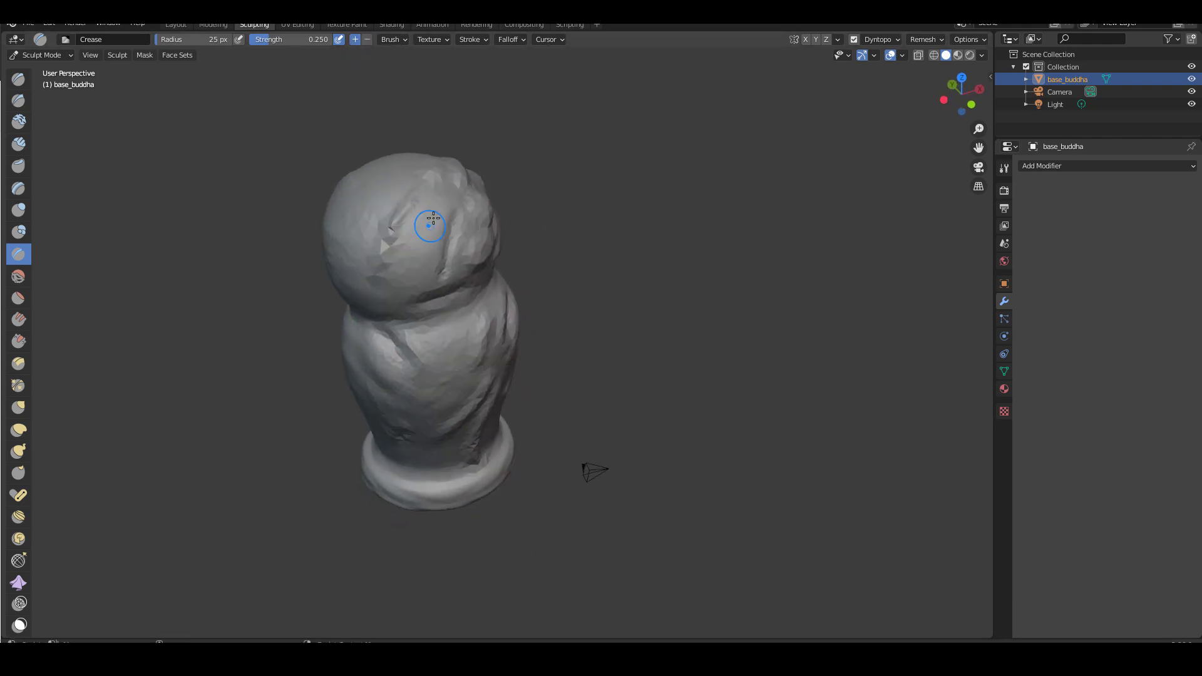
middle_click_drag(579, 207, 412, 221)
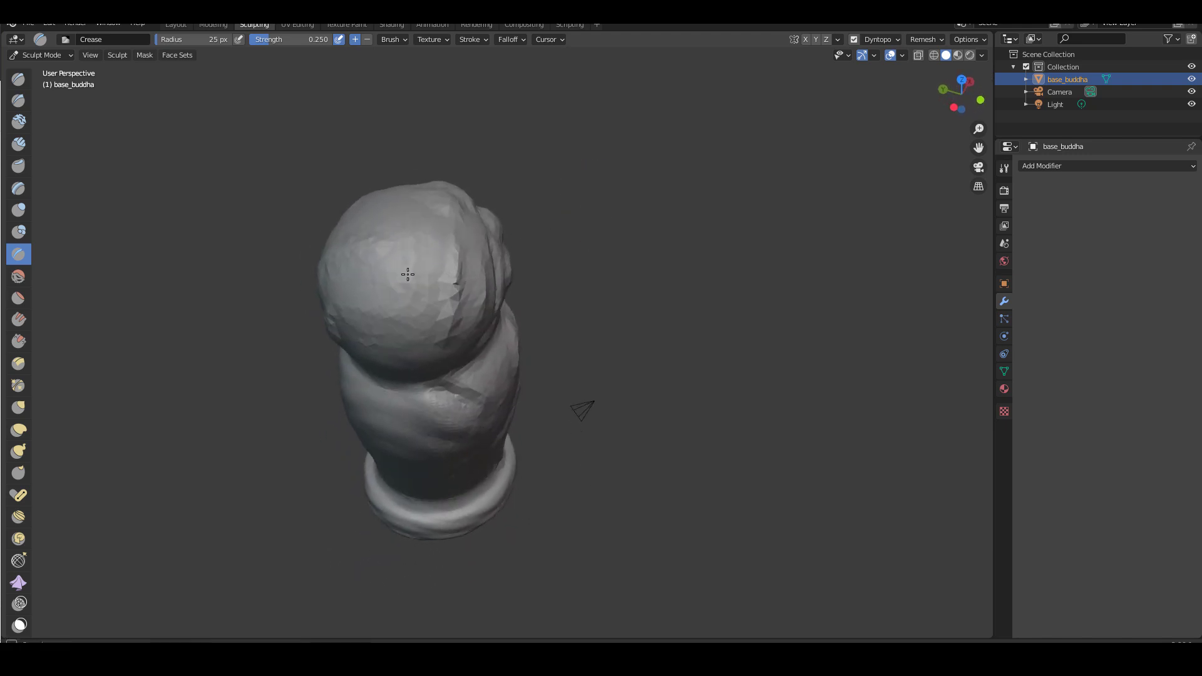
Sculpt vertical ridges on the side of the head, first with Draw Sharp and then with Crease, to compare the brushes
left_click(19, 101)
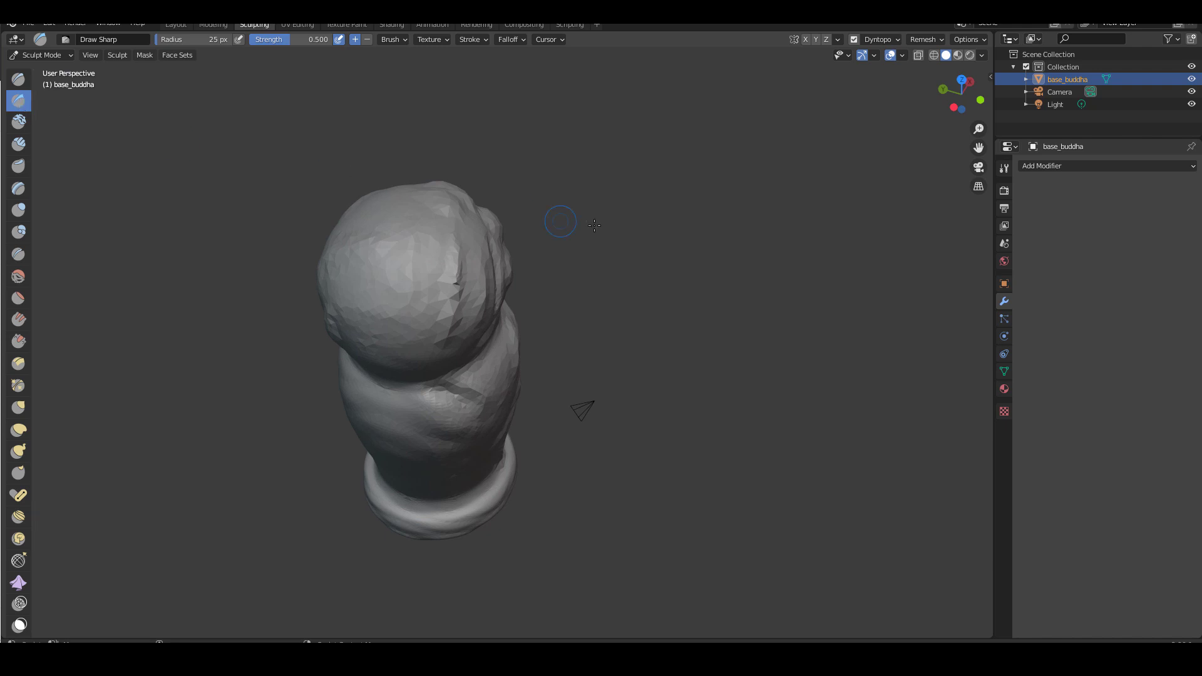
mouse_move(572, 225)
middle_mouse_down()
mouse_move(525, 188)
mouse_move(378, 279)
middle_mouse_up()
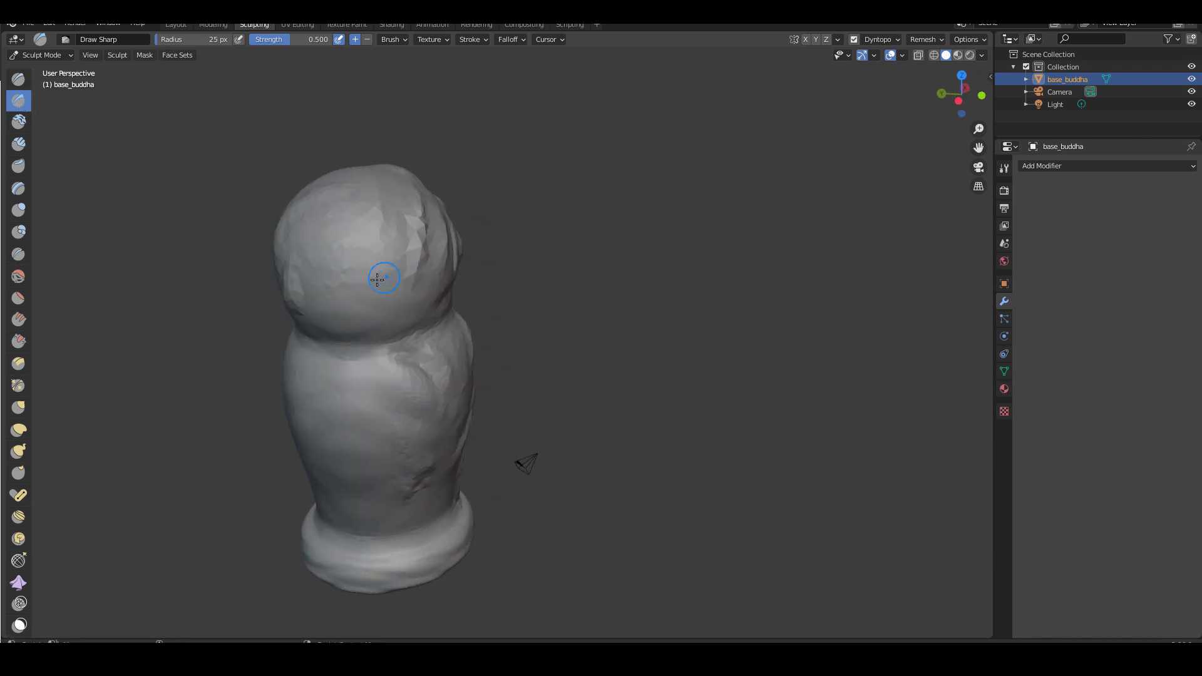
left_click(19, 254)
middle_click_drag(429, 247, 339, 283)
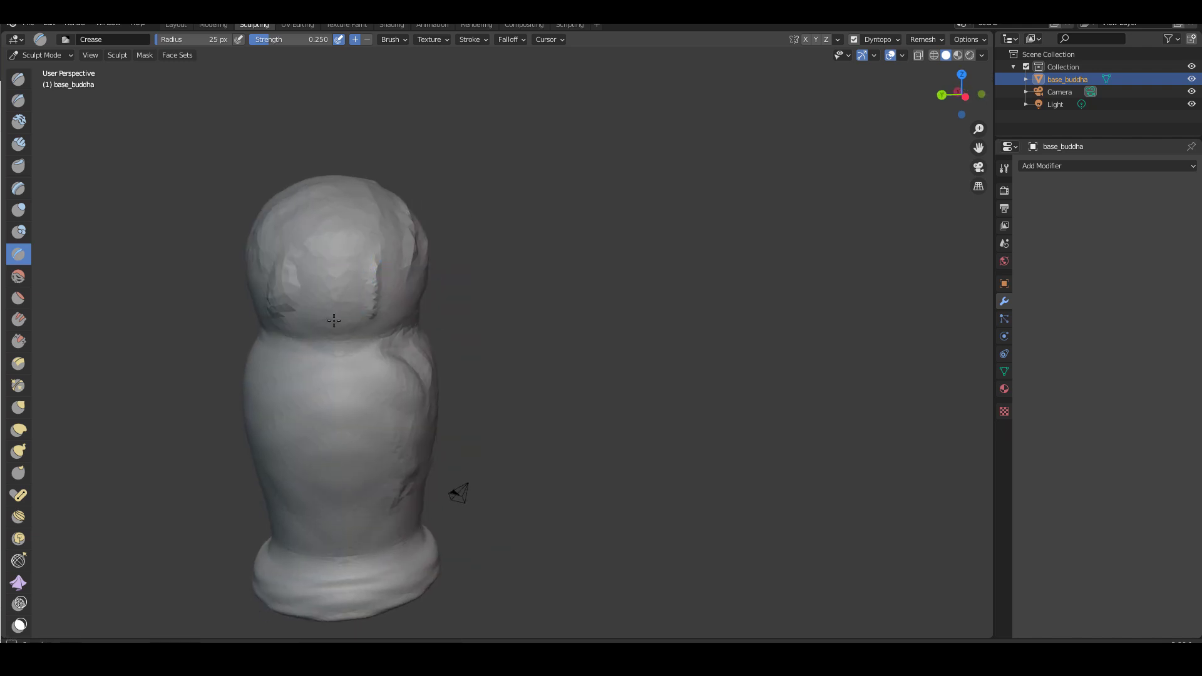
middle_click_drag(534, 289, 341, 321)
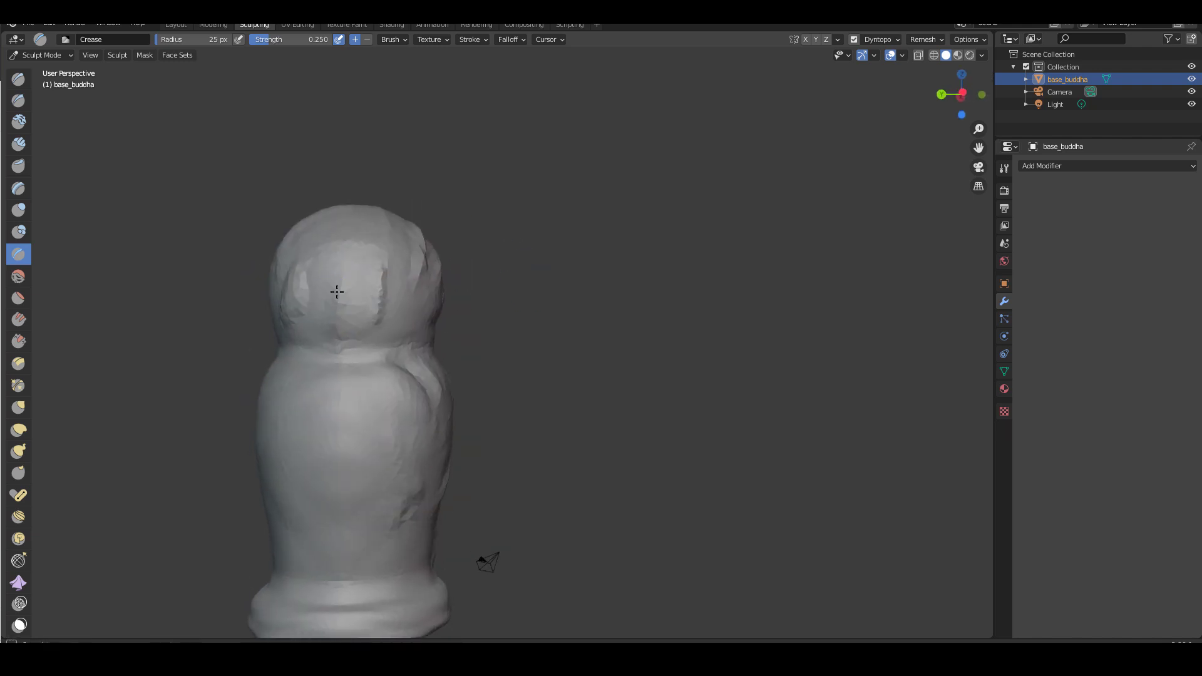
mouse_move(568, 285)
middle_mouse_down()
mouse_move(421, 301)
mouse_move(316, 268)
mouse_move(119, 242)
middle_mouse_up()
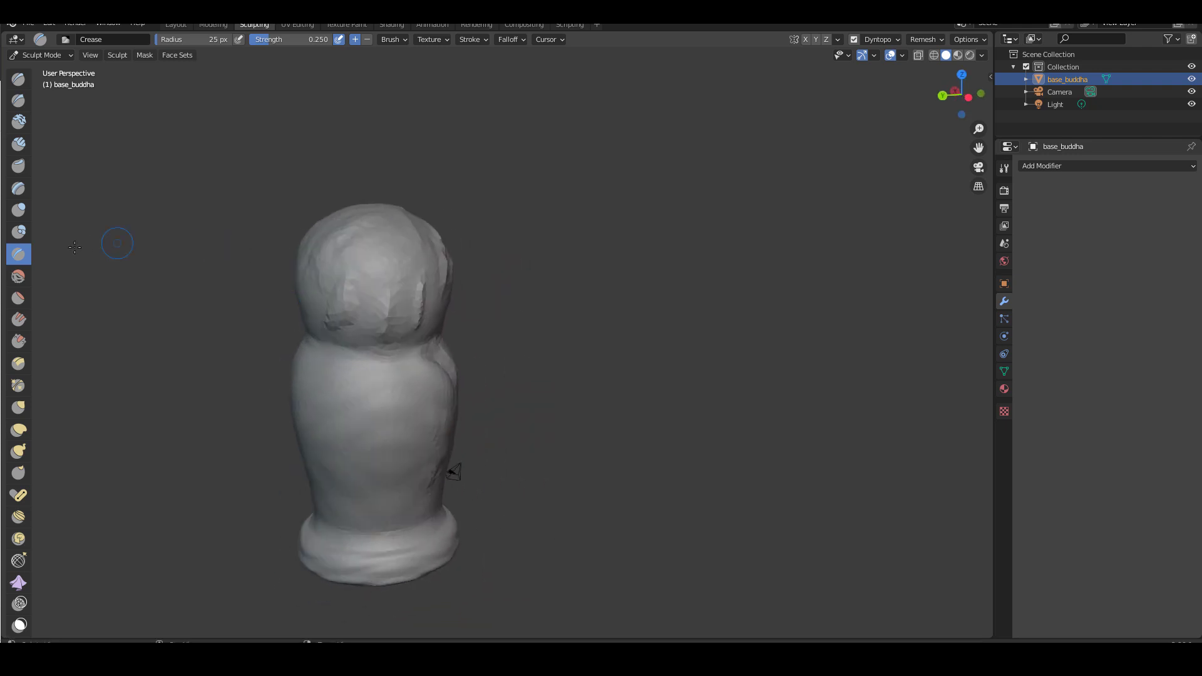
Smooth the sculpted ridges on the head with the Smooth brush, and level its rough areas with the Flatten/Contrast brush
left_click(18, 276)
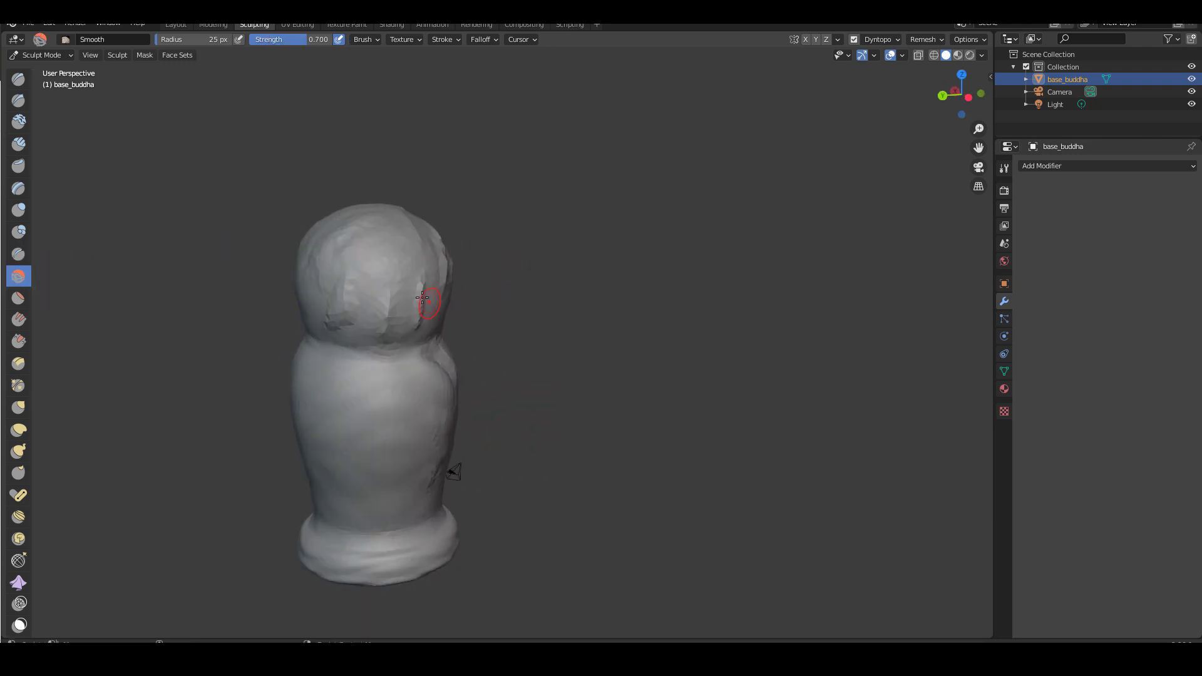
left_click(20, 301)
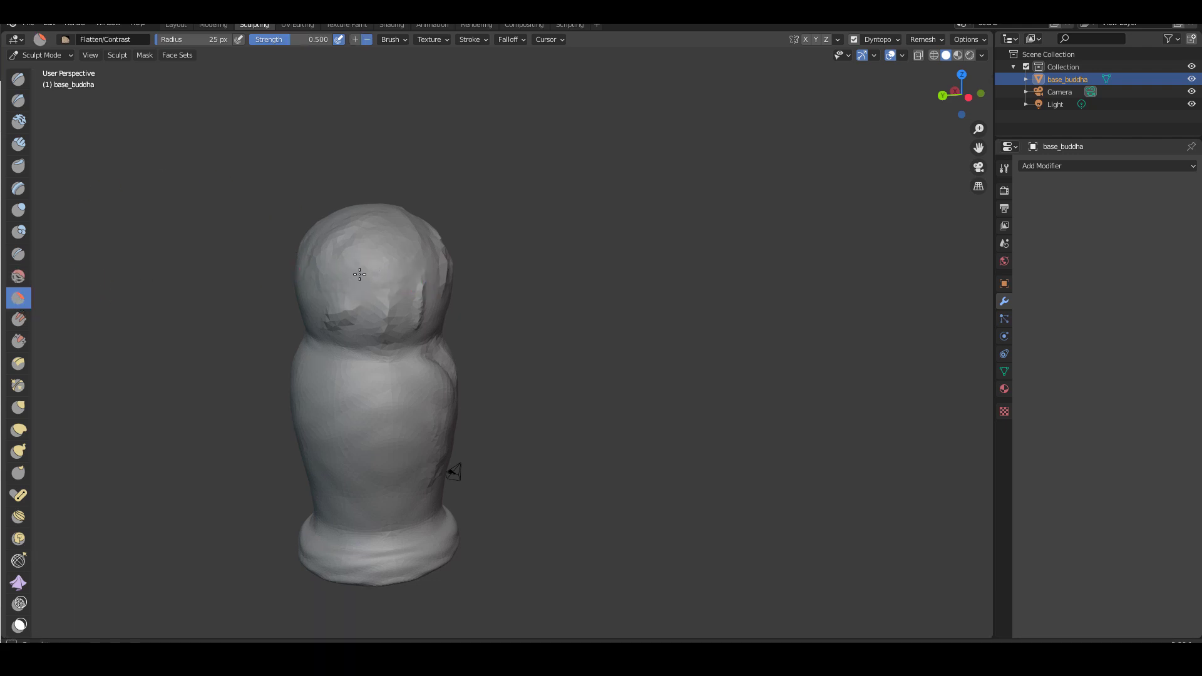
middle_click_drag(592, 263, 412, 306)
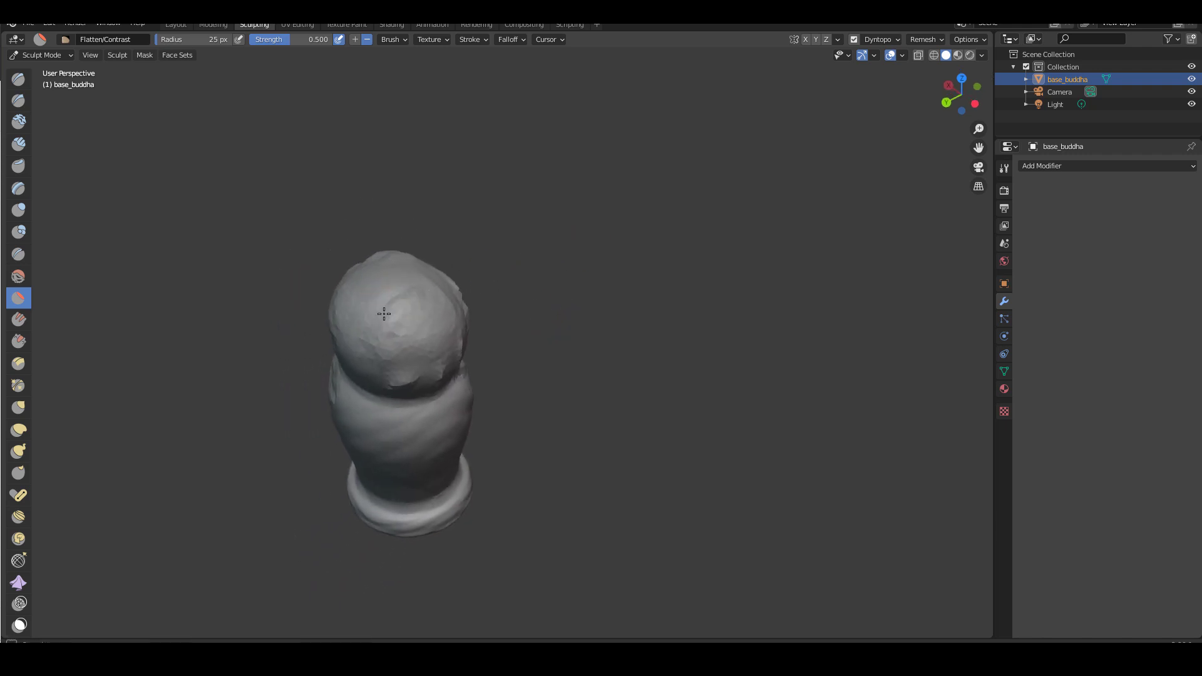
scroll(461, 291, "up", 2)
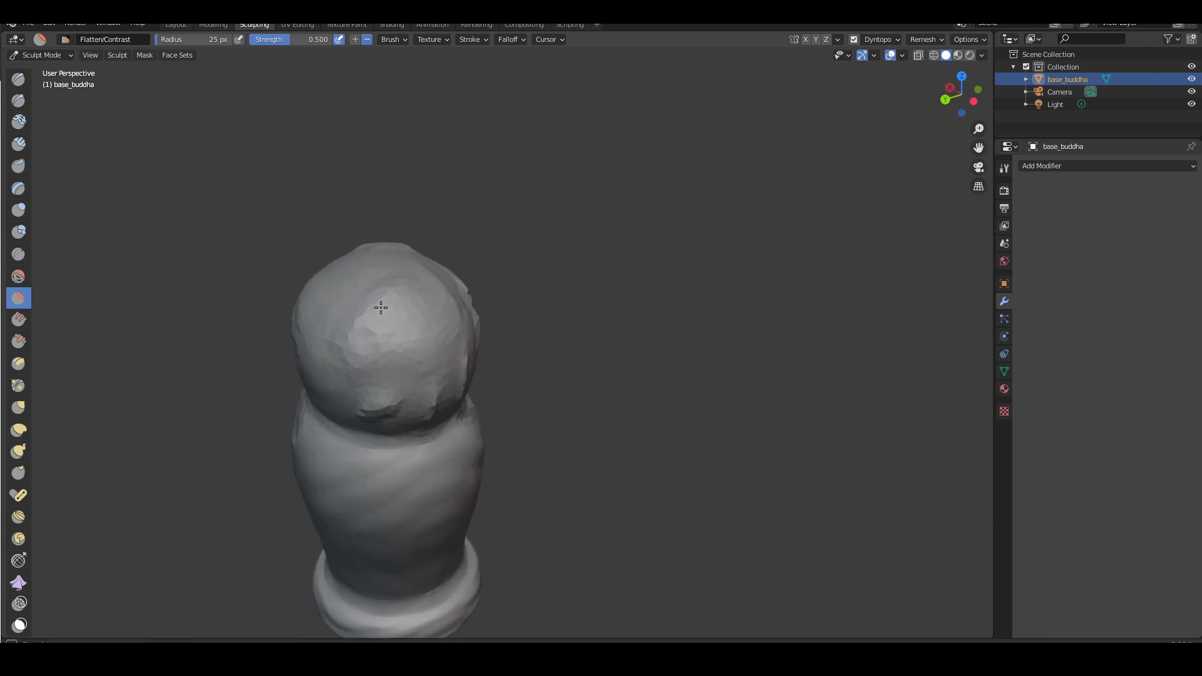
middle_click_drag(577, 258, 466, 311)
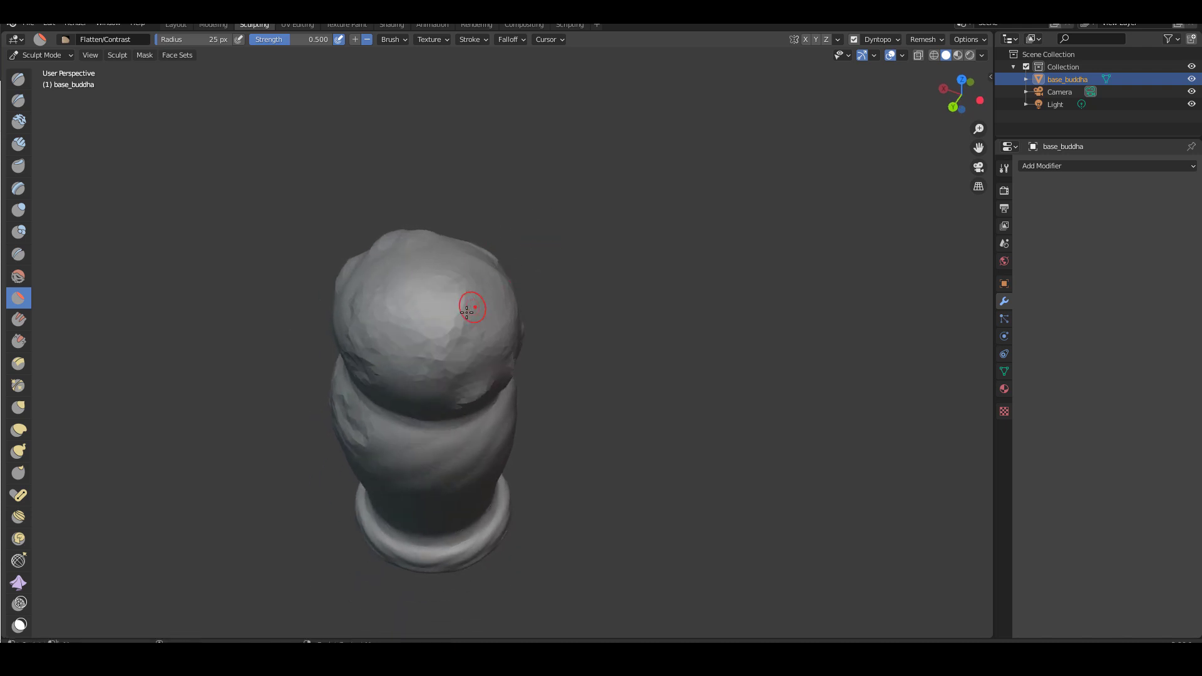
Try the Fill/Deepen brush and the Scrape/Peaks brush on the uneven surface of the head
left_click(18, 320)
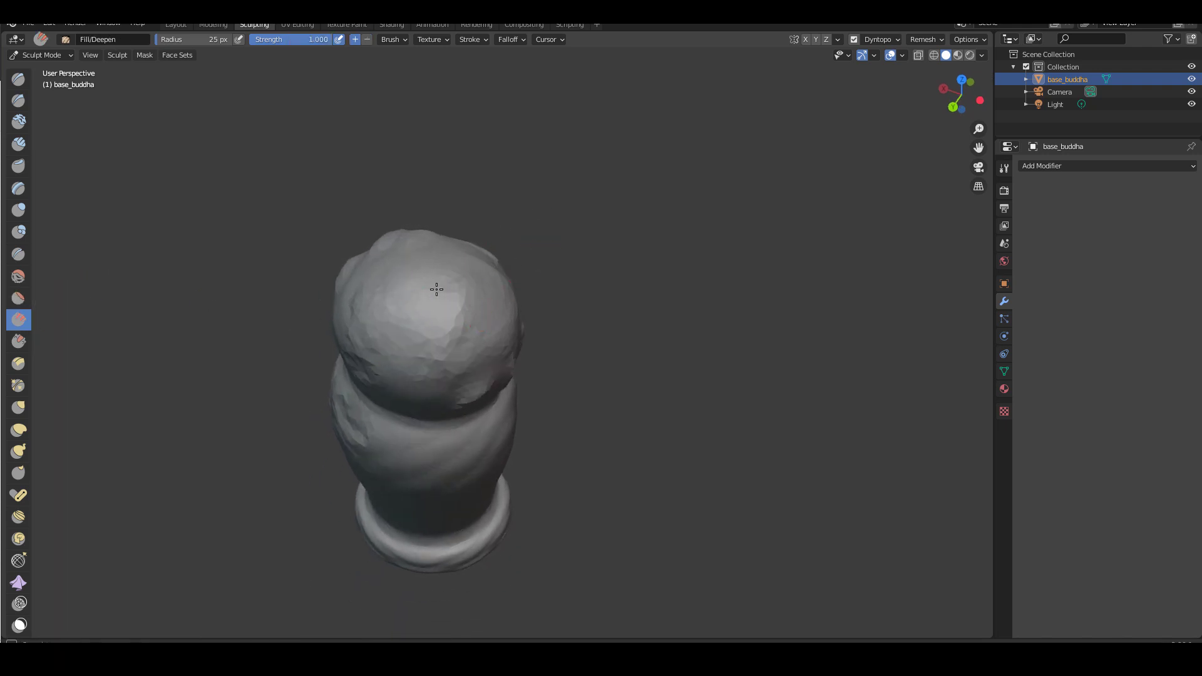
middle_click_drag(604, 290, 501, 271)
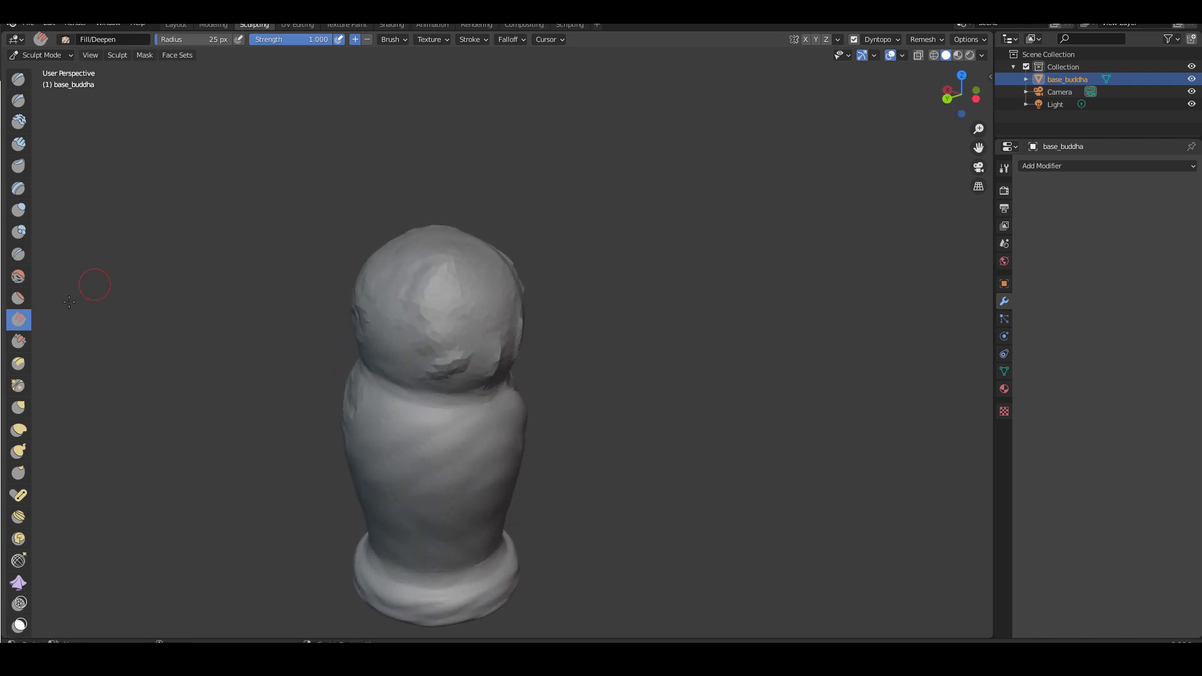
left_click(19, 341)
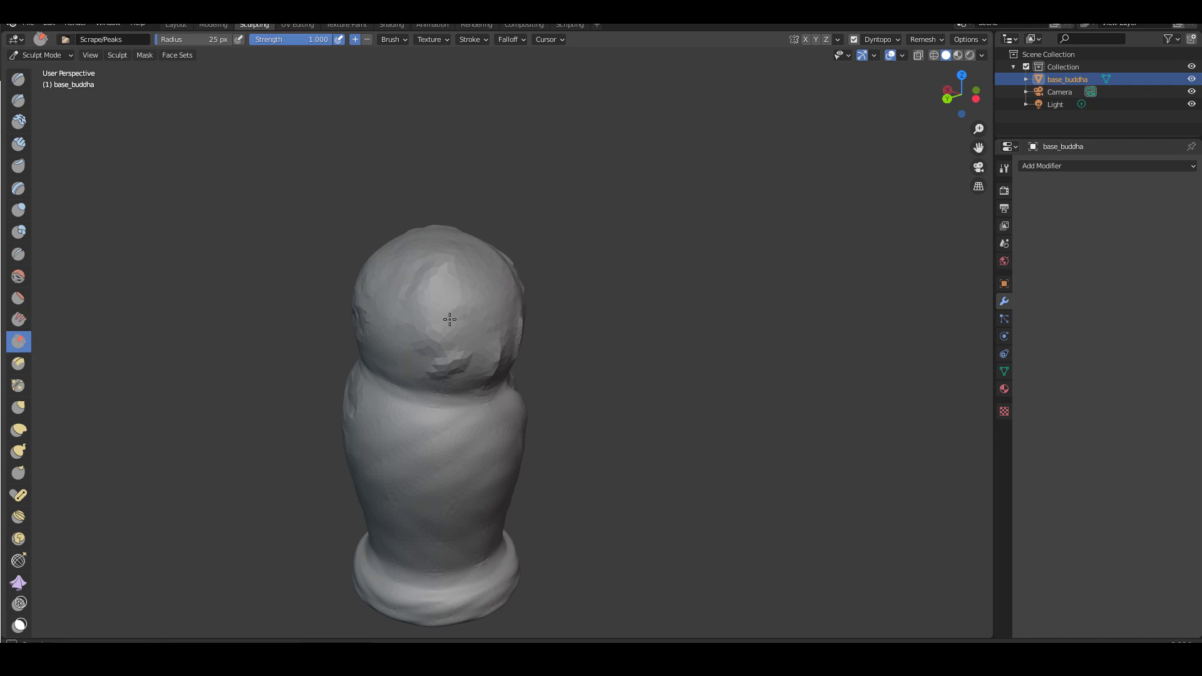
mouse_move(608, 271)
middle_mouse_down()
mouse_move(461, 322)
mouse_move(434, 257)
mouse_move(420, 256)
middle_mouse_up()
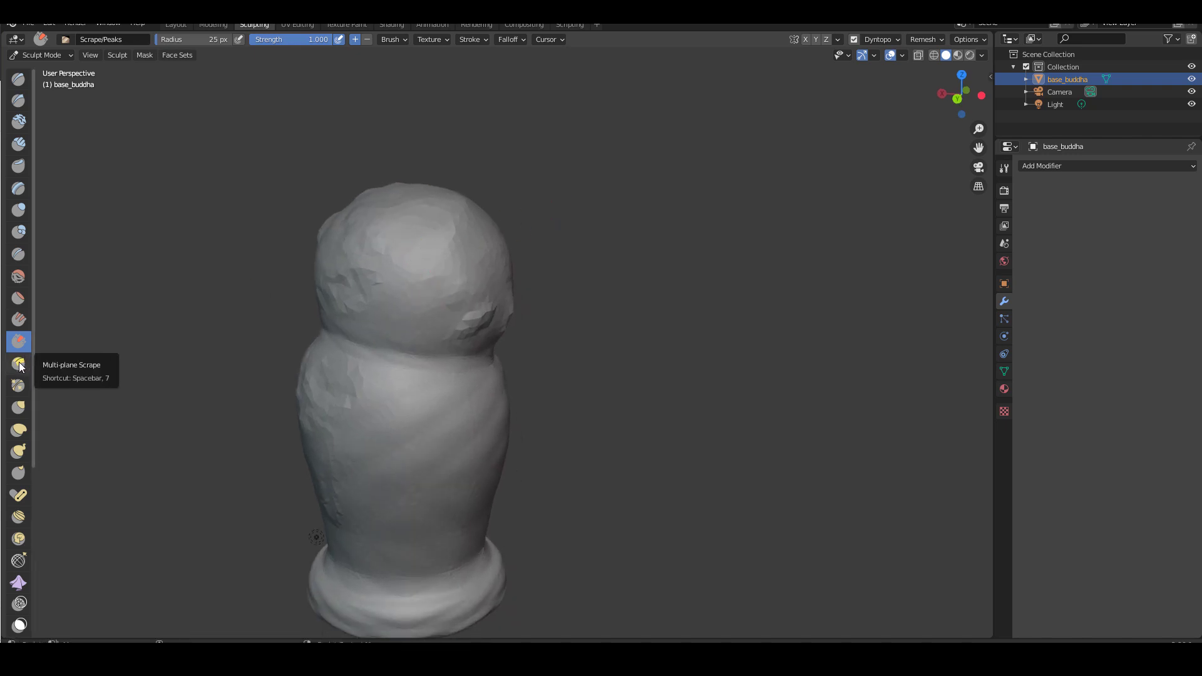
Scrape angled planes into the middle of the head with the Multi-plane Scrape brush
mouse_move(35, 352)
left_mouse_down()
mouse_move(43, 517)
mouse_move(49, 432)
left_mouse_up()
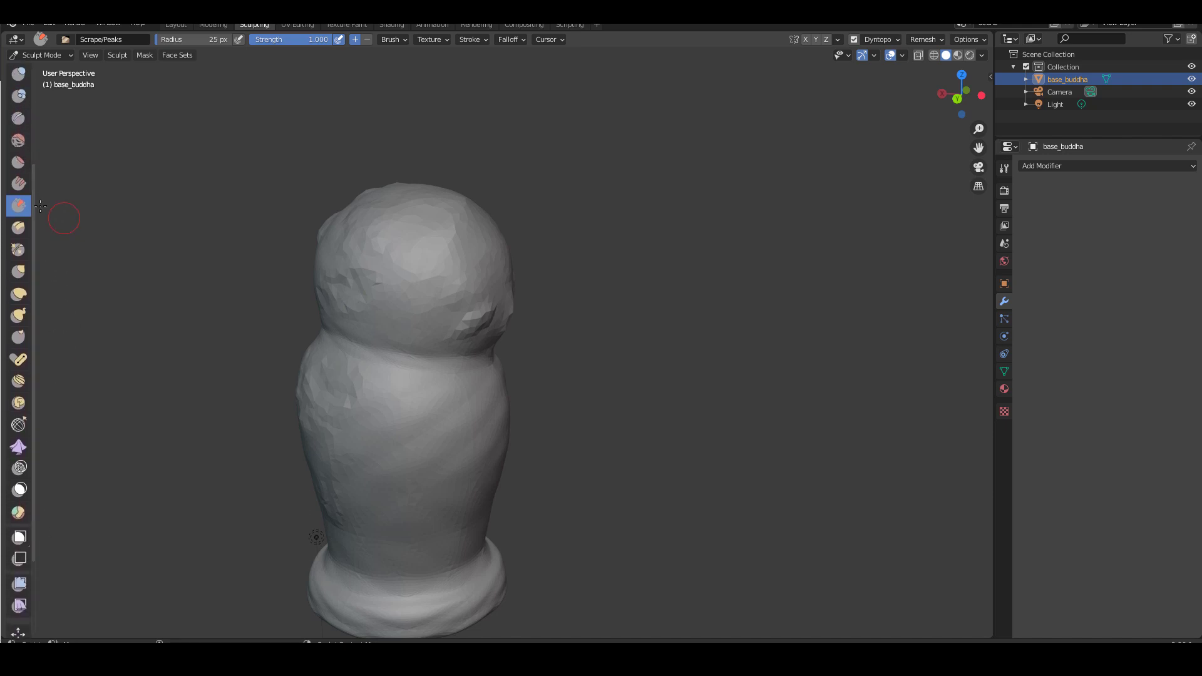
left_click(19, 228)
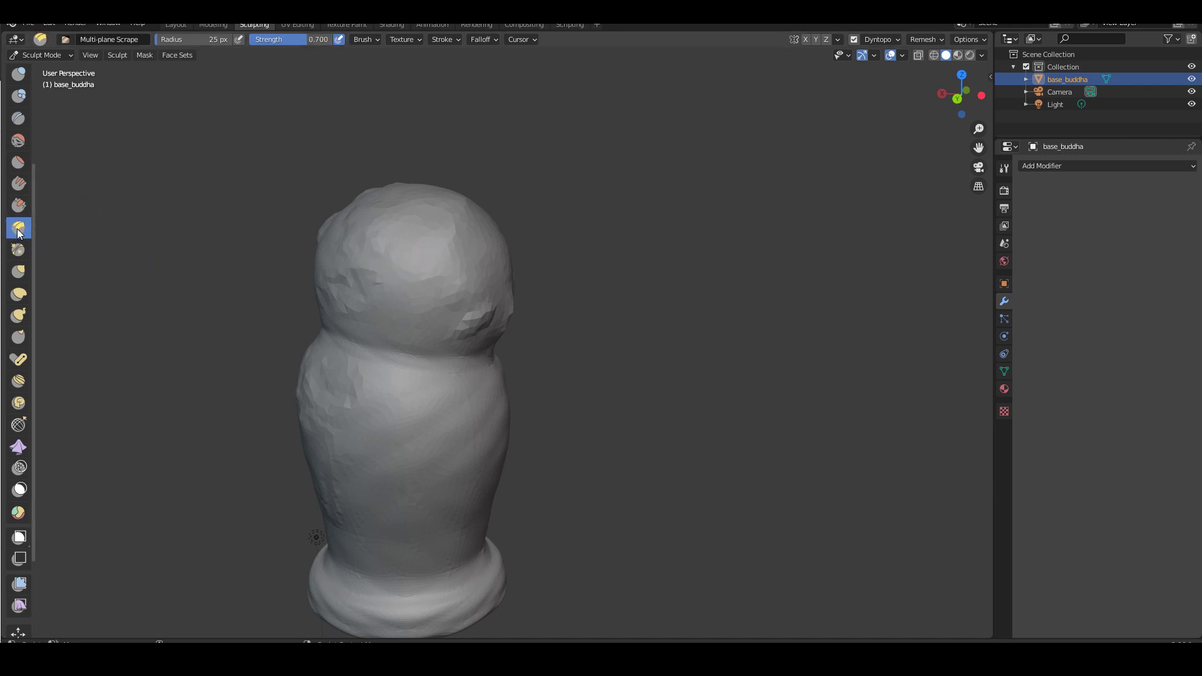
mouse_move(441, 260)
left_mouse_down()
mouse_move(414, 280)
mouse_move(417, 246)
mouse_move(423, 276)
left_mouse_up()
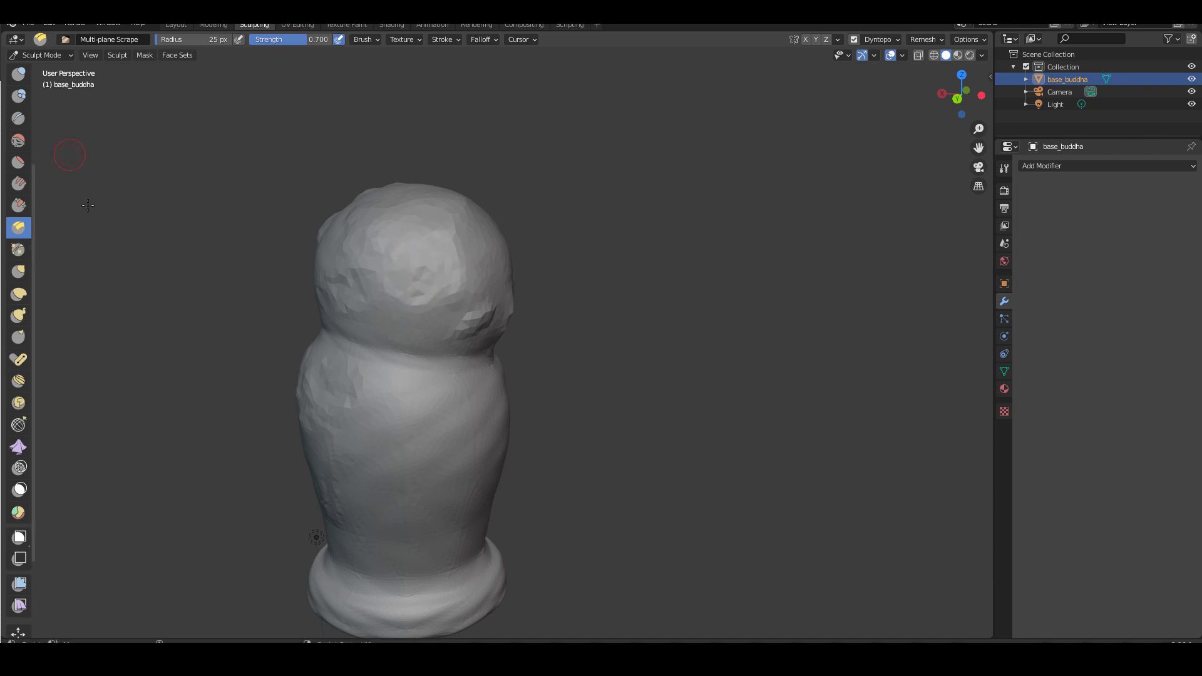
Try the Grab brush on the head, enlarging its radius to 103 px
left_click(19, 272)
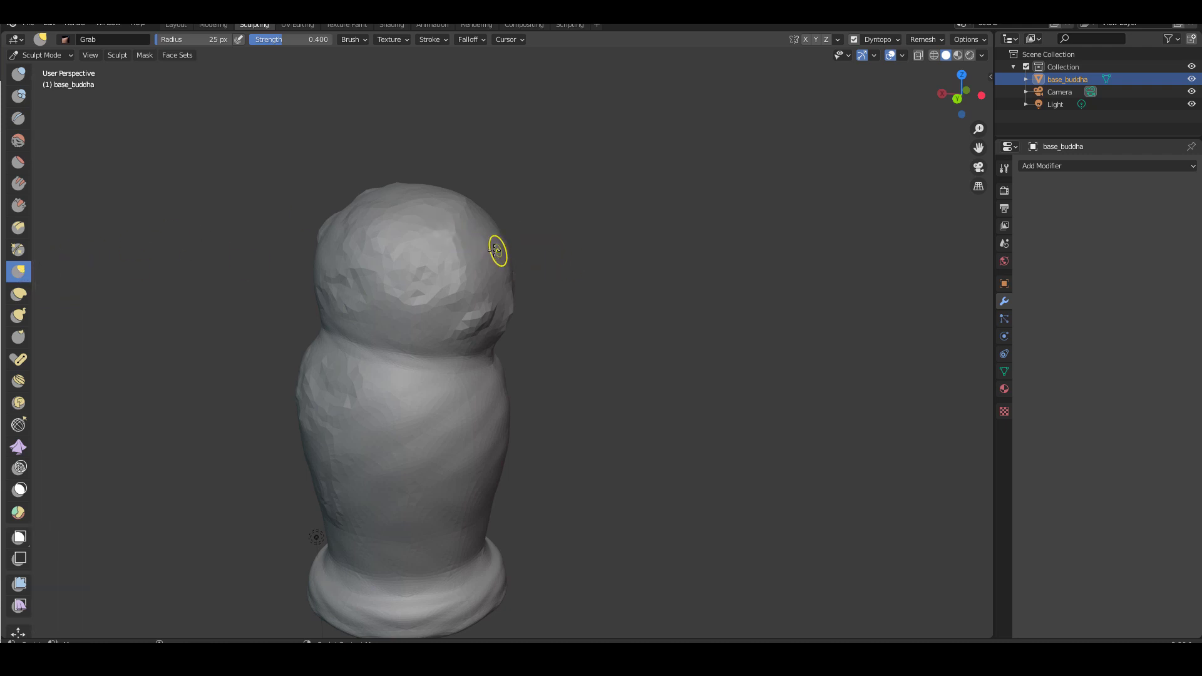
key("f")
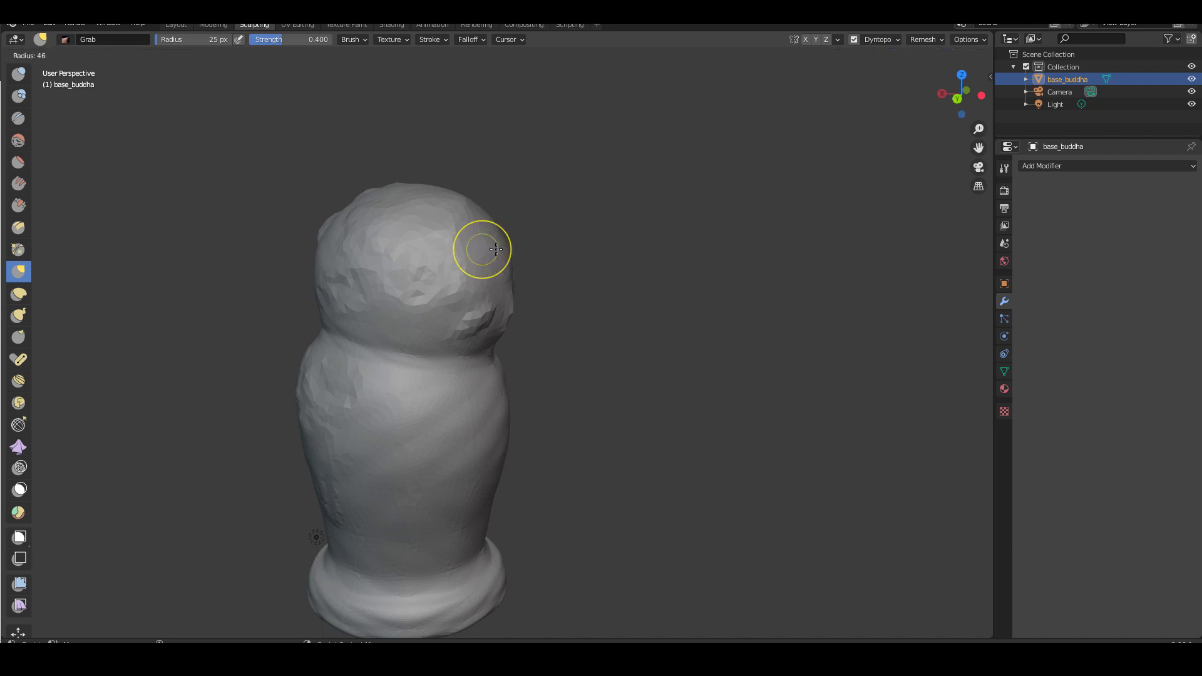
left_click(517, 249)
middle_click_drag(558, 255, 497, 261)
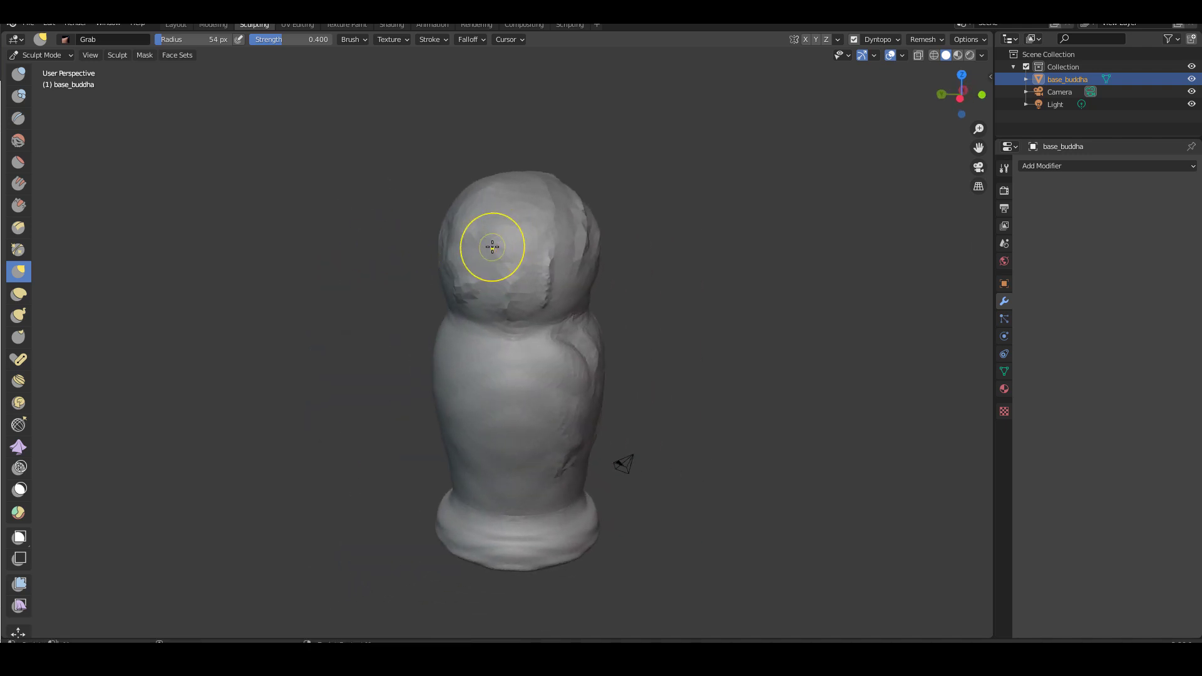
key("f")
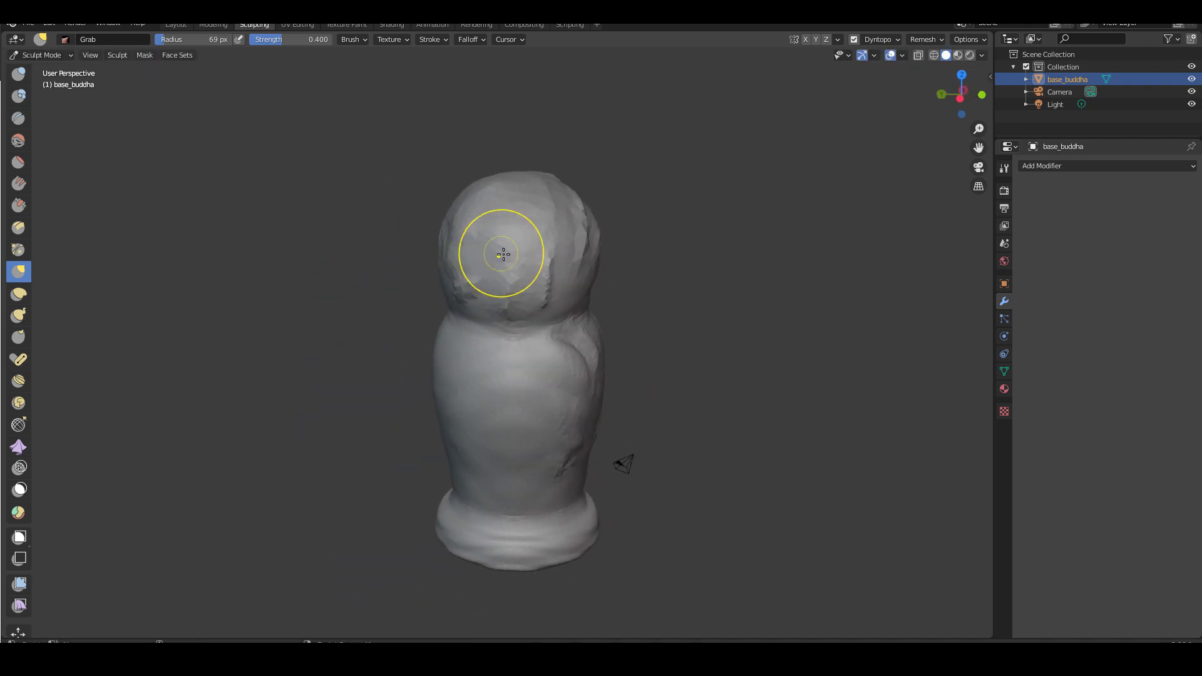
left_click(495, 254)
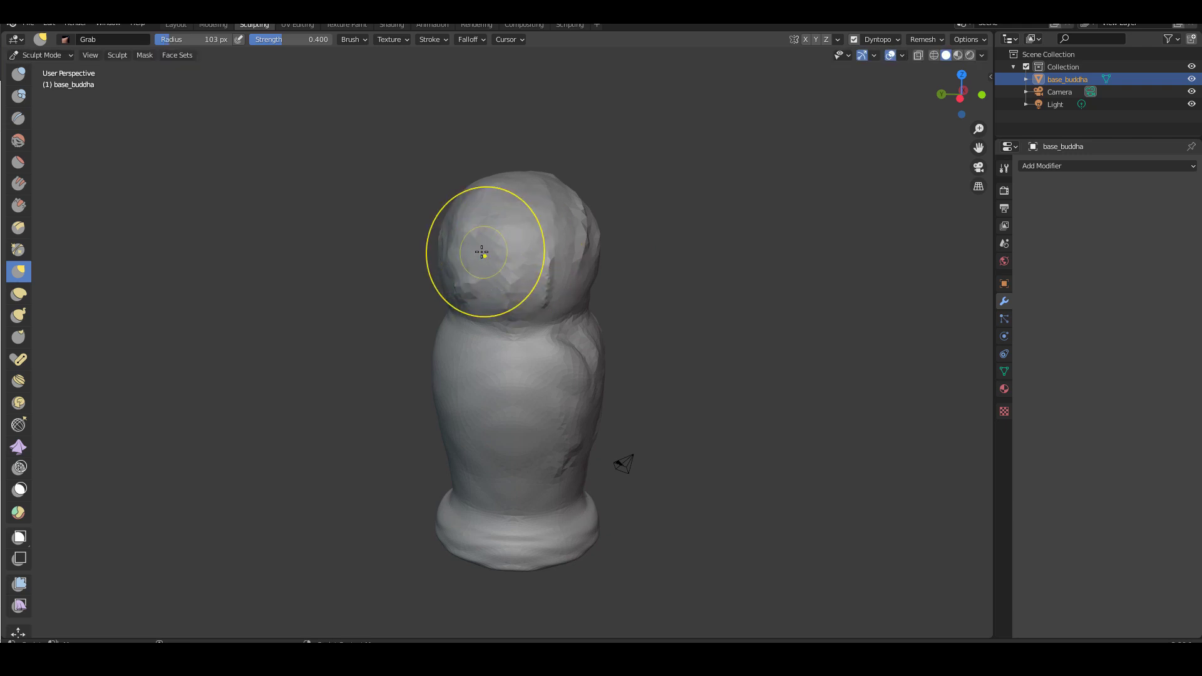
Pull the side of the head outward into a soft bulge with the Elastic Deform brush
left_click(25, 297)
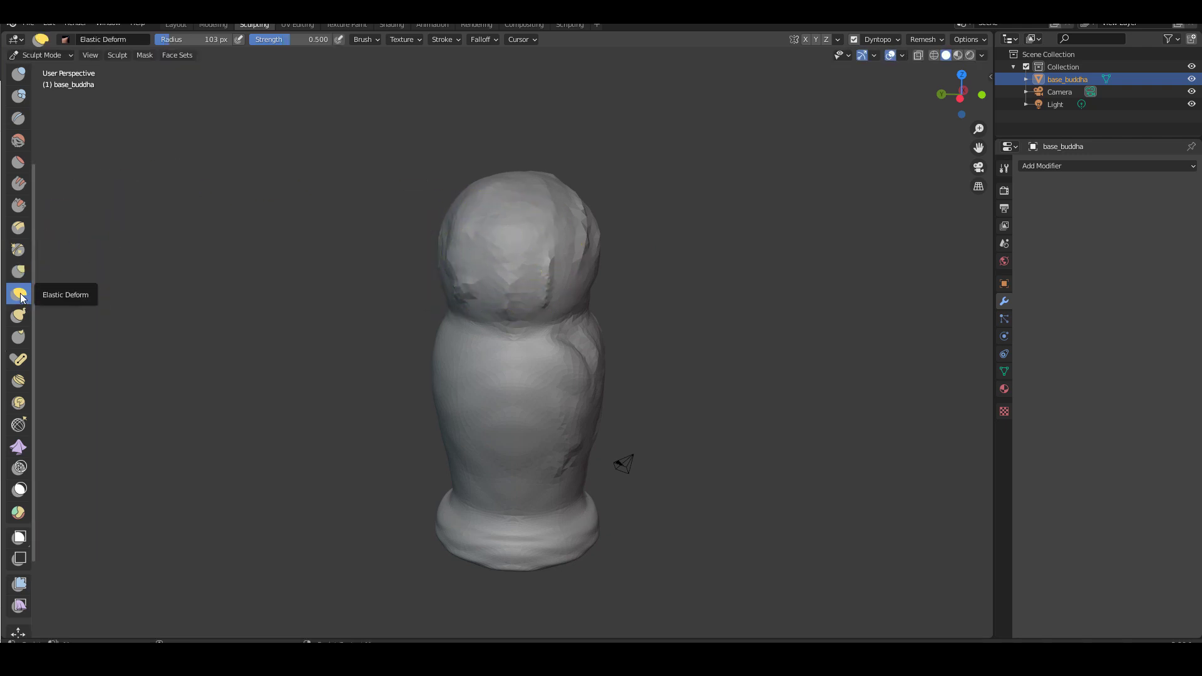
mouse_move(507, 238)
left_mouse_down()
mouse_move(416, 237)
mouse_move(480, 239)
left_mouse_up()
left_click_drag(582, 244, 601, 239)
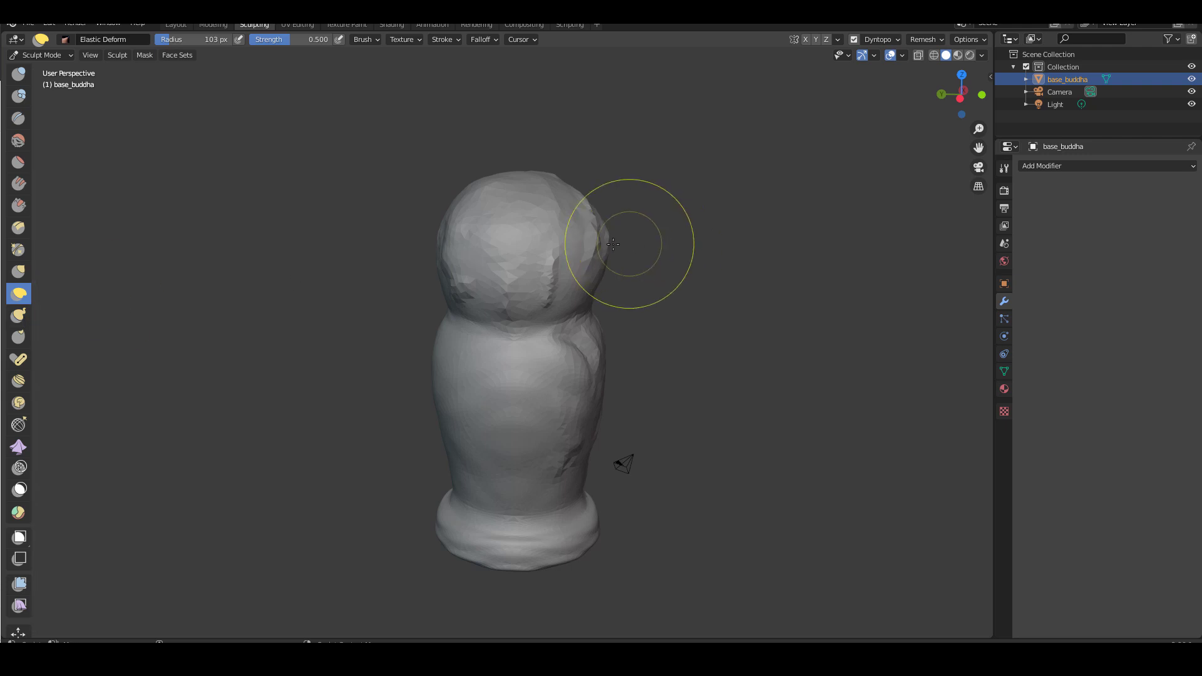
key("ctrl+z")
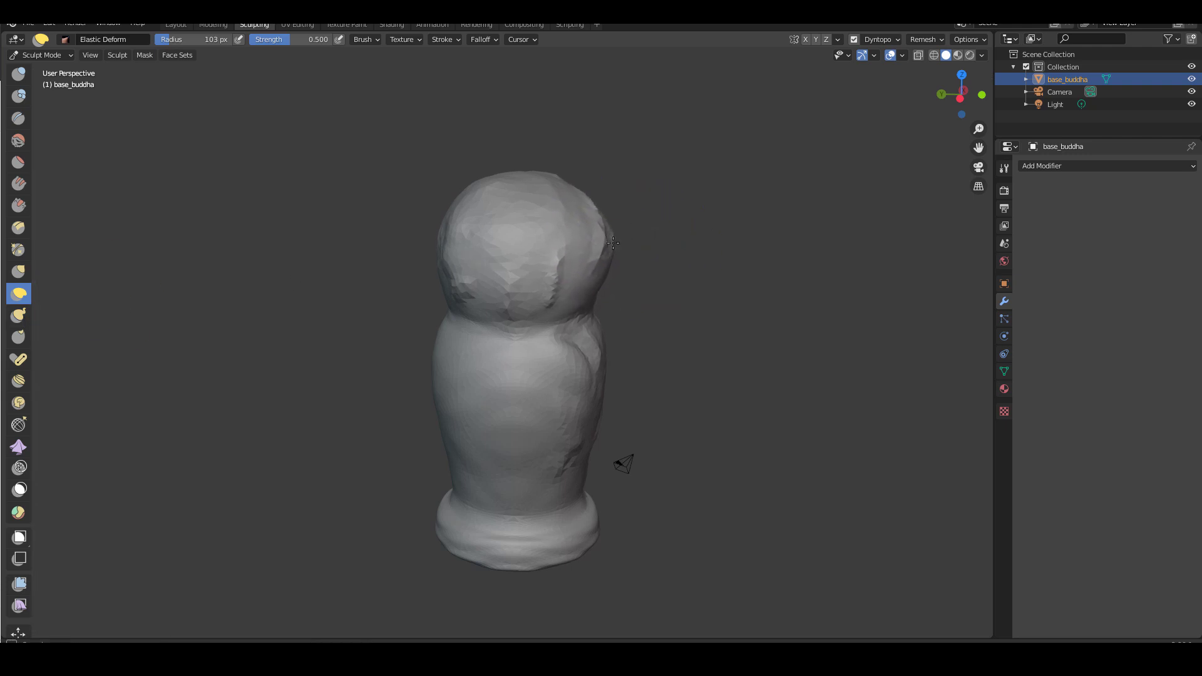
mouse_move(619, 244)
left_mouse_down()
mouse_move(581, 254)
mouse_move(623, 252)
mouse_move(608, 231)
mouse_move(610, 258)
mouse_move(627, 247)
mouse_move(542, 260)
mouse_move(587, 236)
mouse_move(597, 260)
left_mouse_up()
Reduce the Elastic Deform radius to 41 px and pull the side of the head outward into a two-pointed, beak-like protrusion
left_click(19, 315)
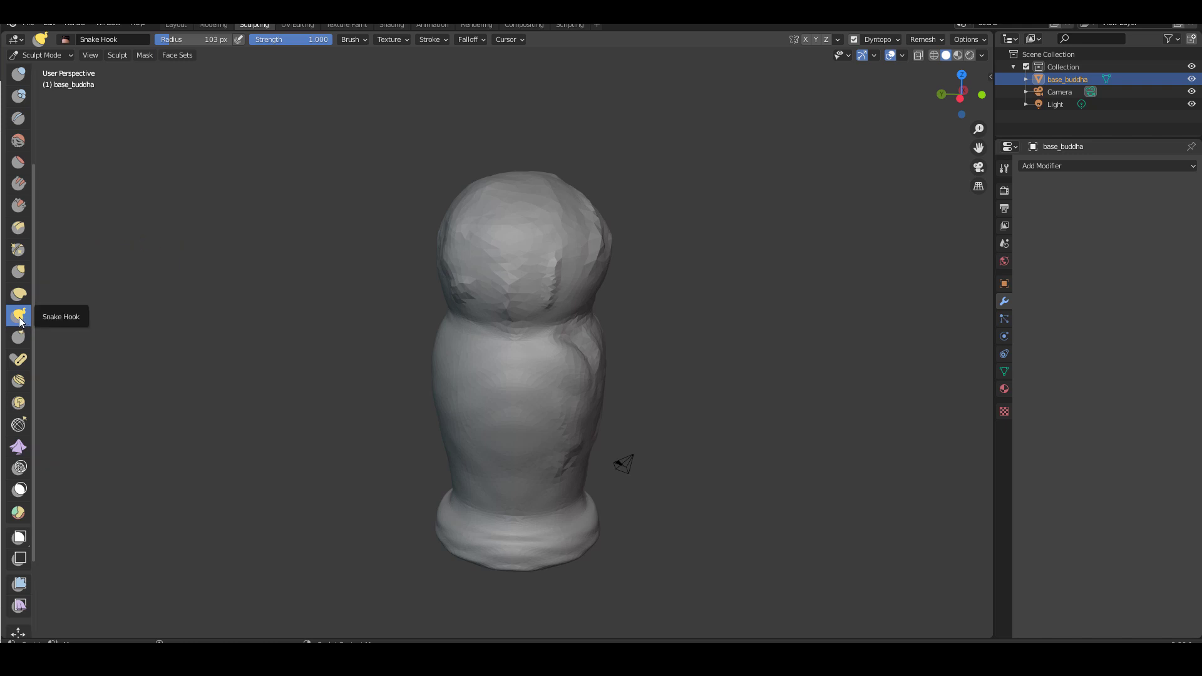
key("shift+space")
left_click(469, 227)
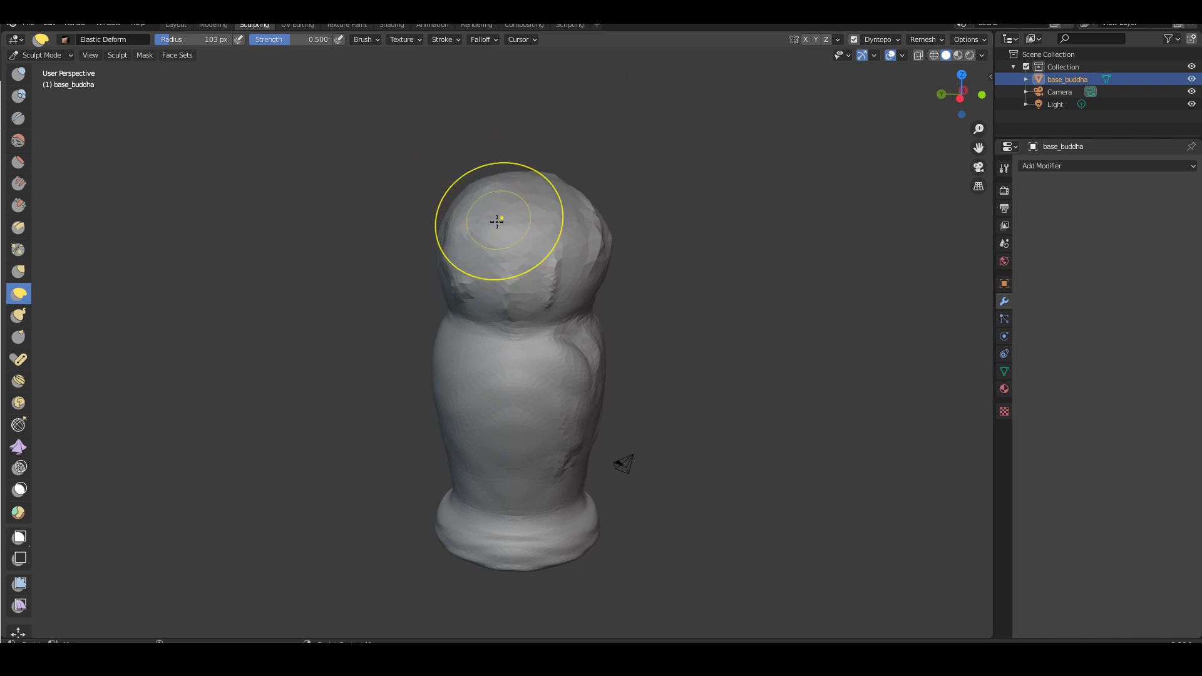
key("f")
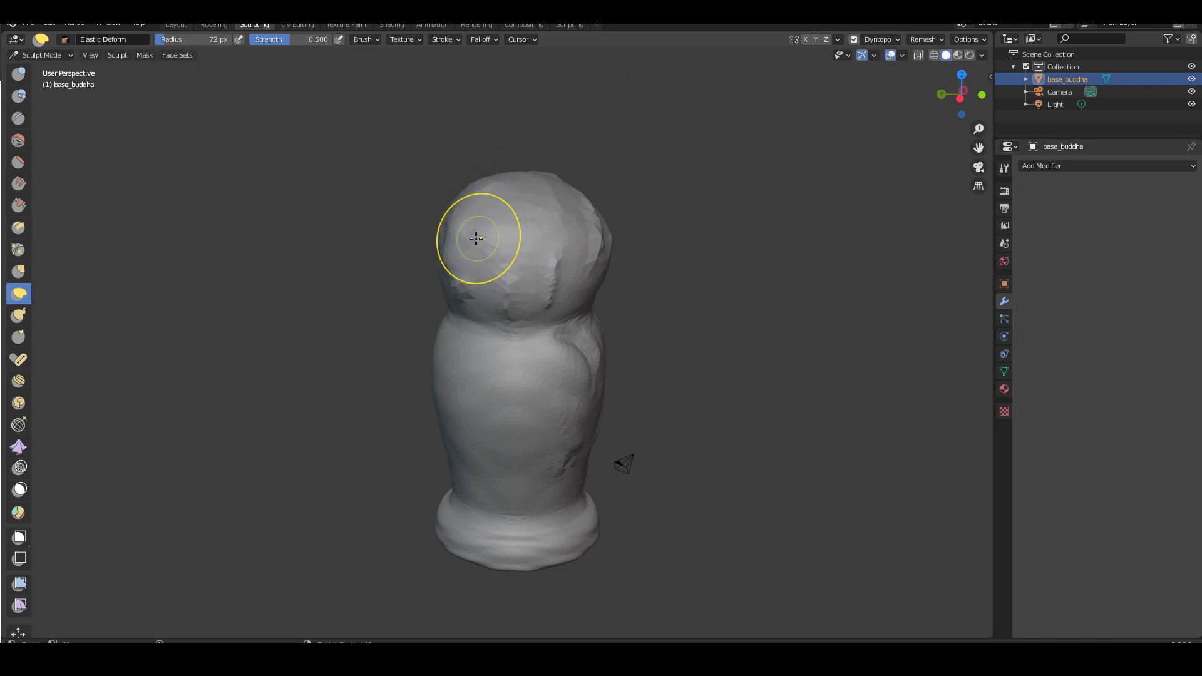
left_click(455, 244)
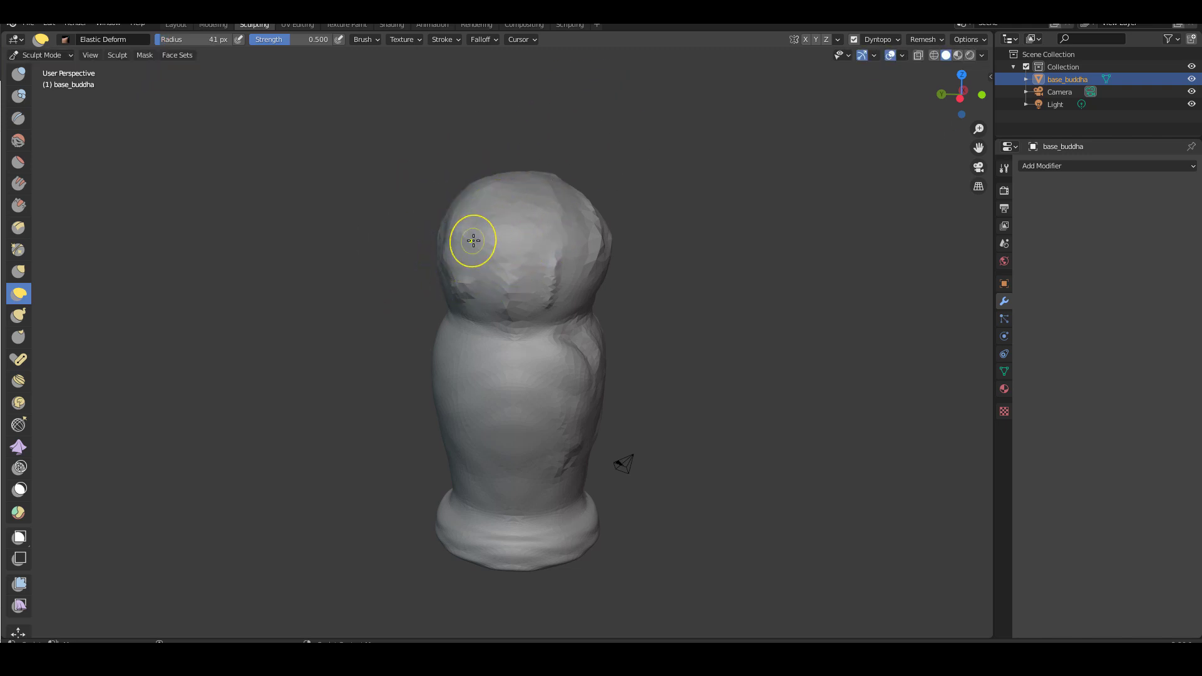
mouse_move(463, 263)
left_mouse_down()
mouse_move(408, 276)
mouse_move(405, 291)
left_mouse_up()
middle_click_drag(703, 204, 504, 260)
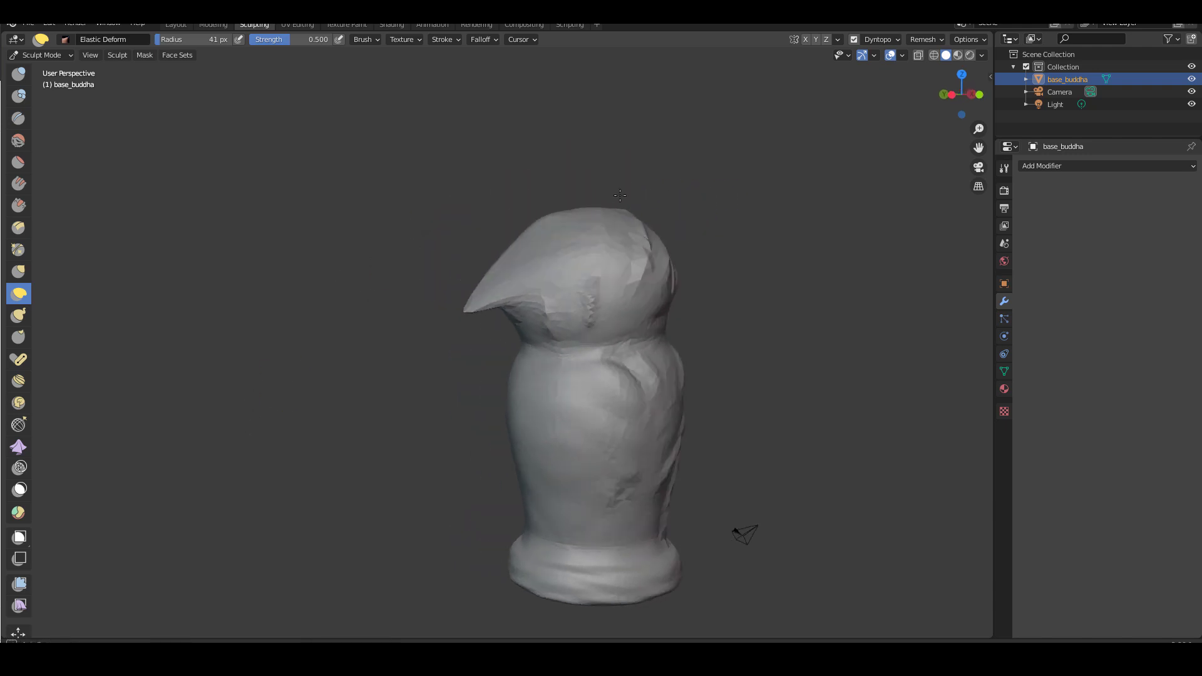
mouse_move(482, 248)
left_mouse_down()
mouse_move(537, 236)
mouse_move(499, 209)
left_mouse_up()
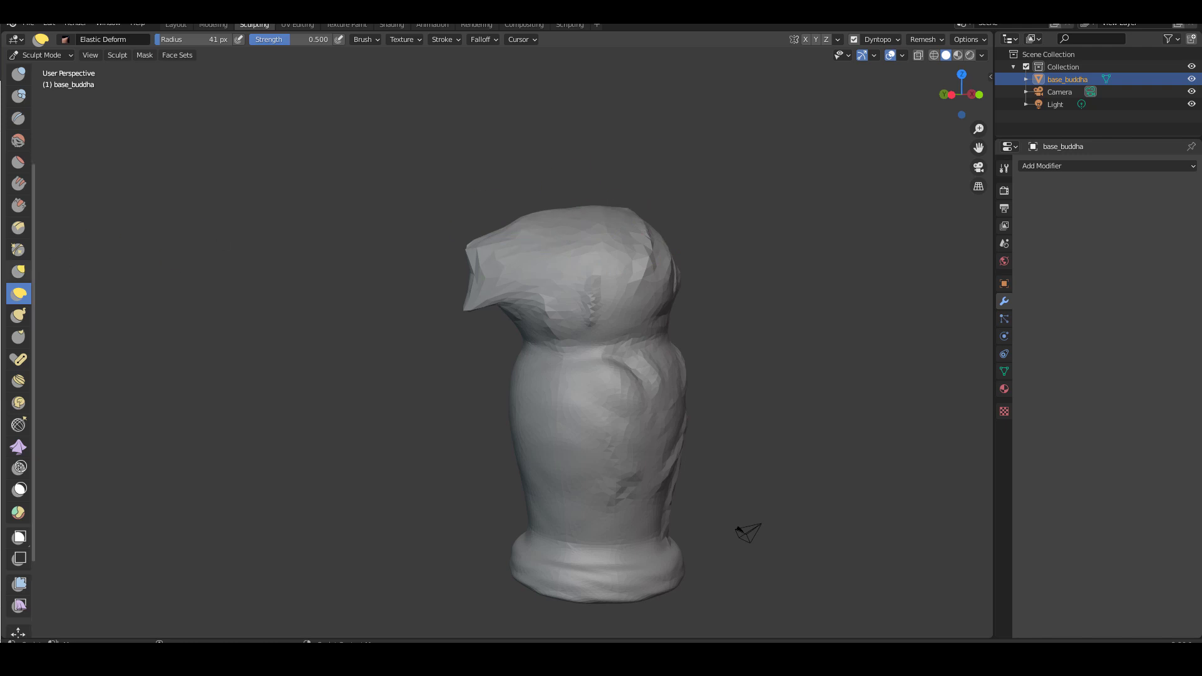
Pull four thin spikes out of the head with the Snake Hook brush, two upward and two sideways
left_click(19, 315)
left_click_drag(559, 233, 496, 158)
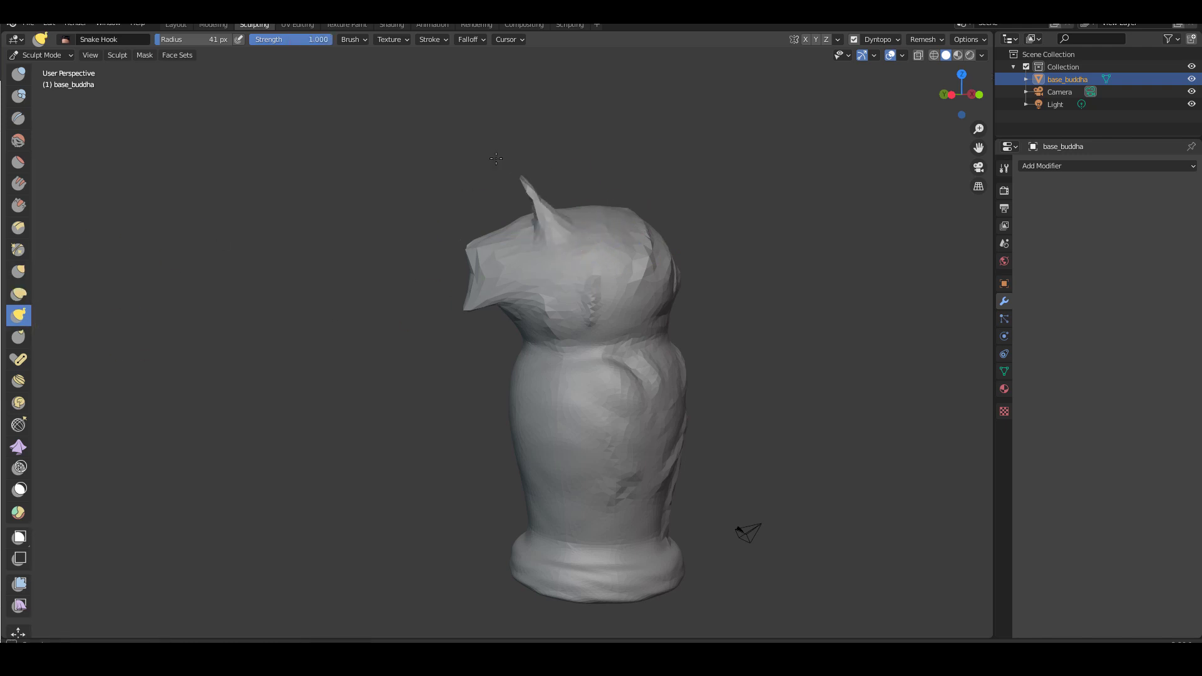
left_click_drag(602, 246, 680, 165)
left_click_drag(638, 270, 714, 274)
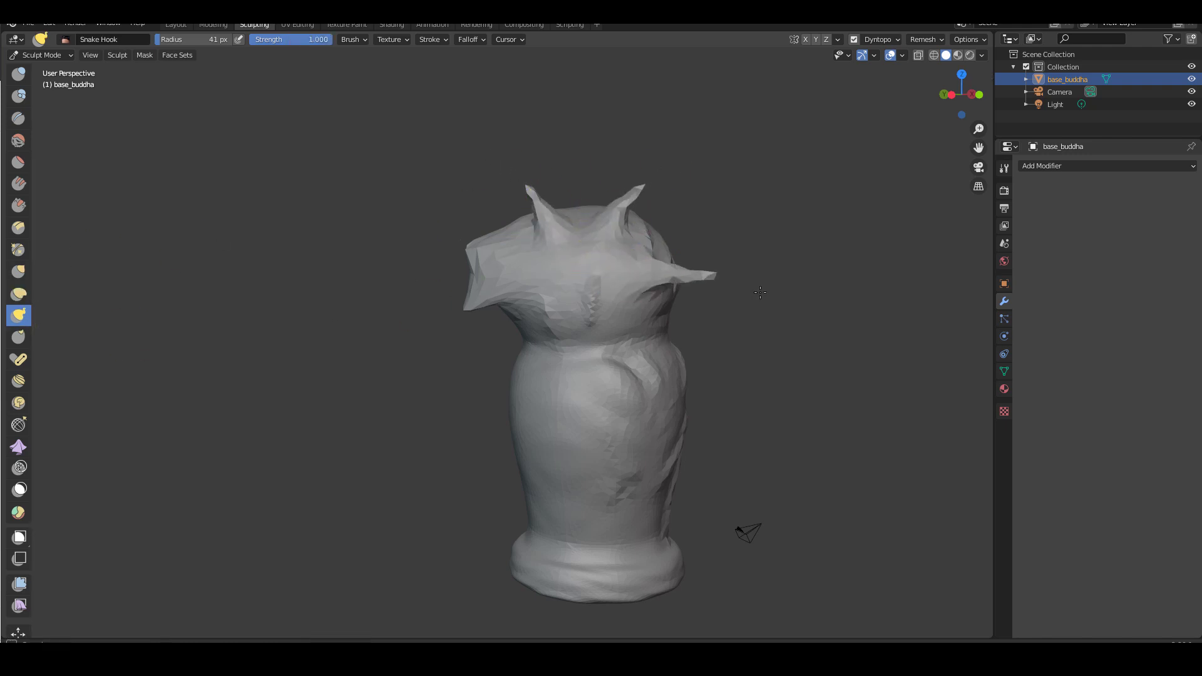
left_click_drag(630, 319, 687, 332)
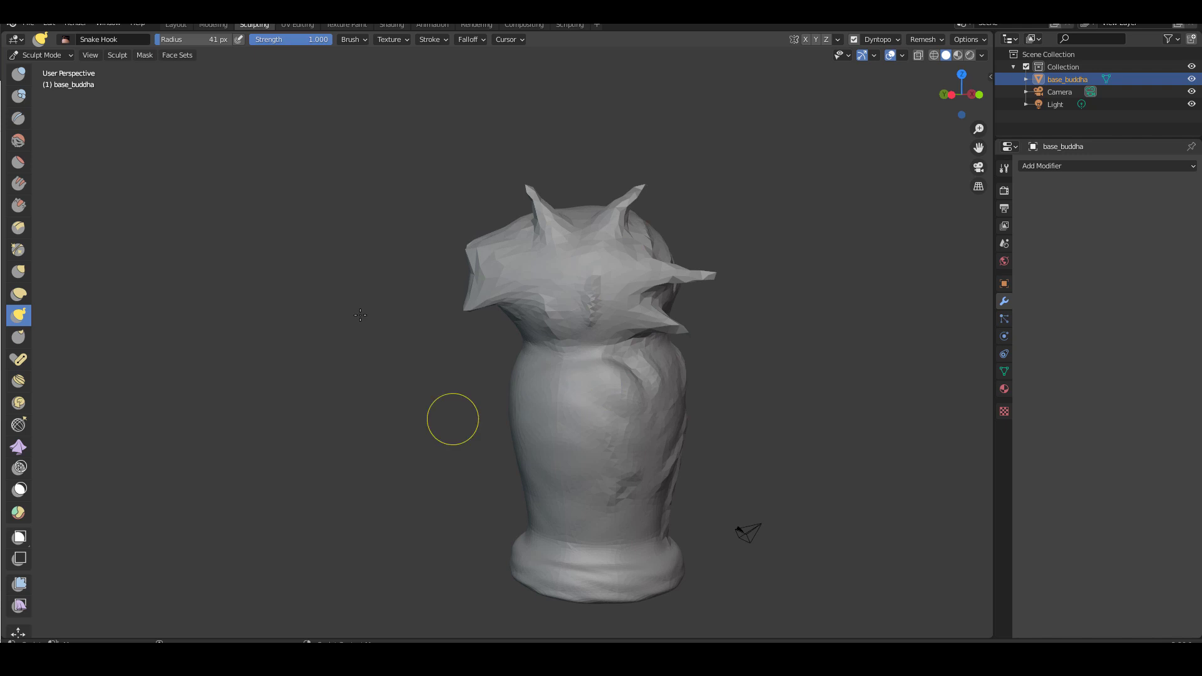
Try the Thumb brush on the surface of the head
left_click(20, 340)
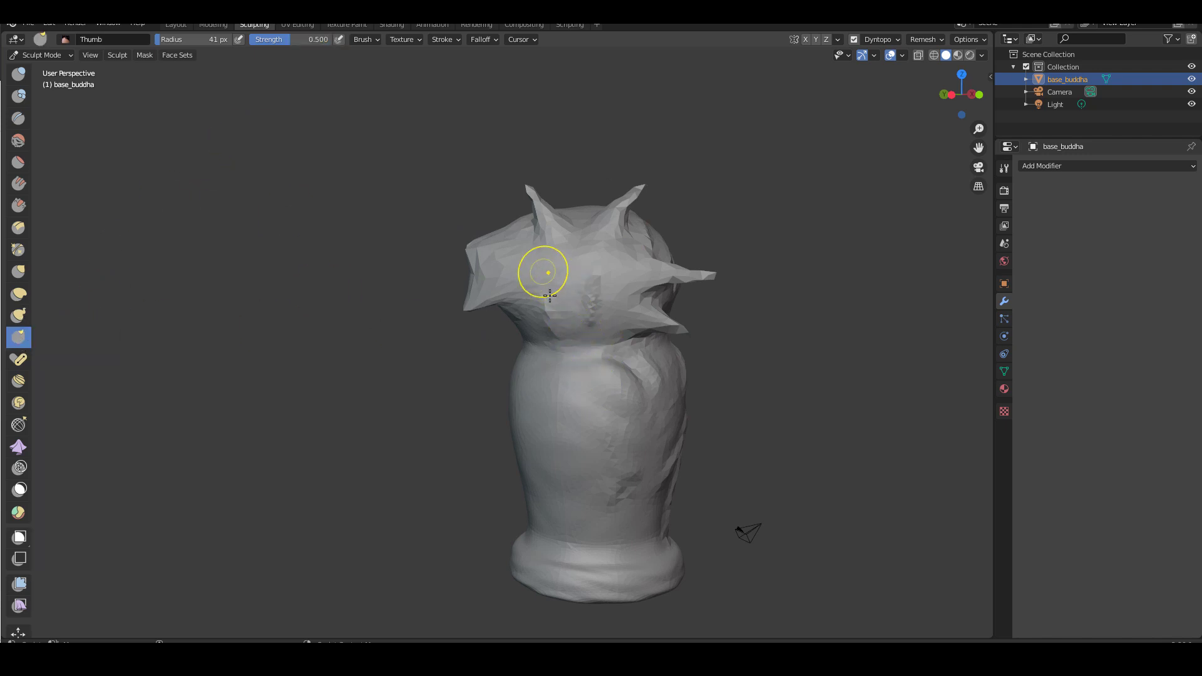
middle_click_drag(322, 376, 421, 233)
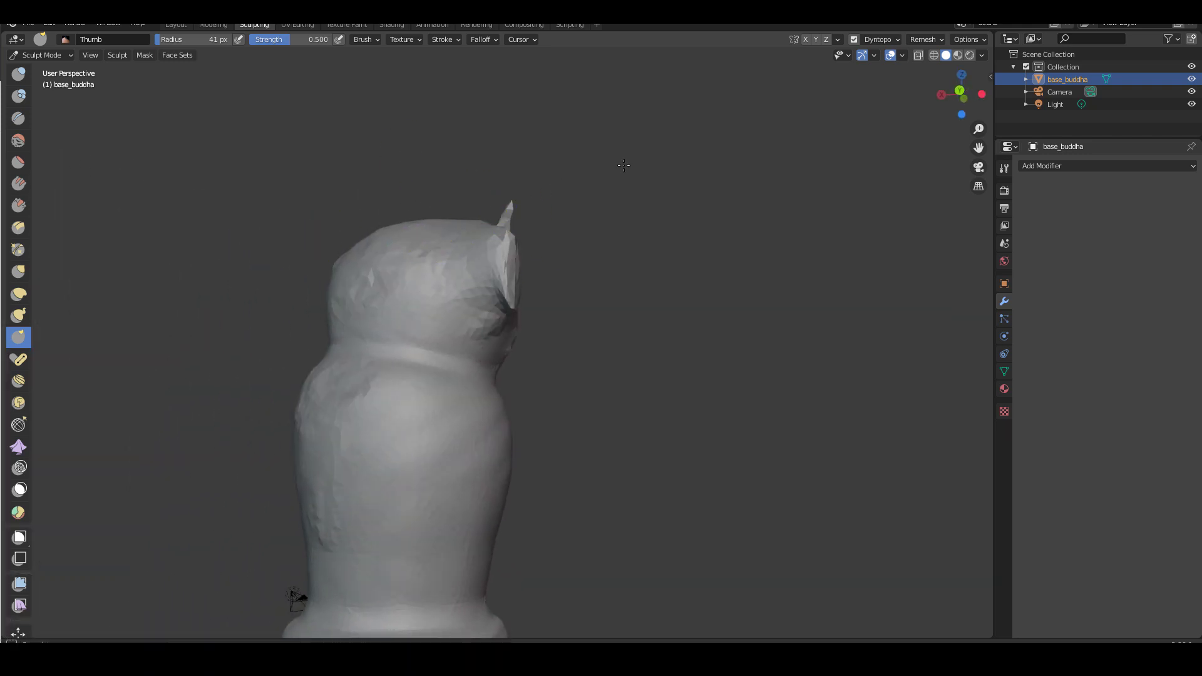